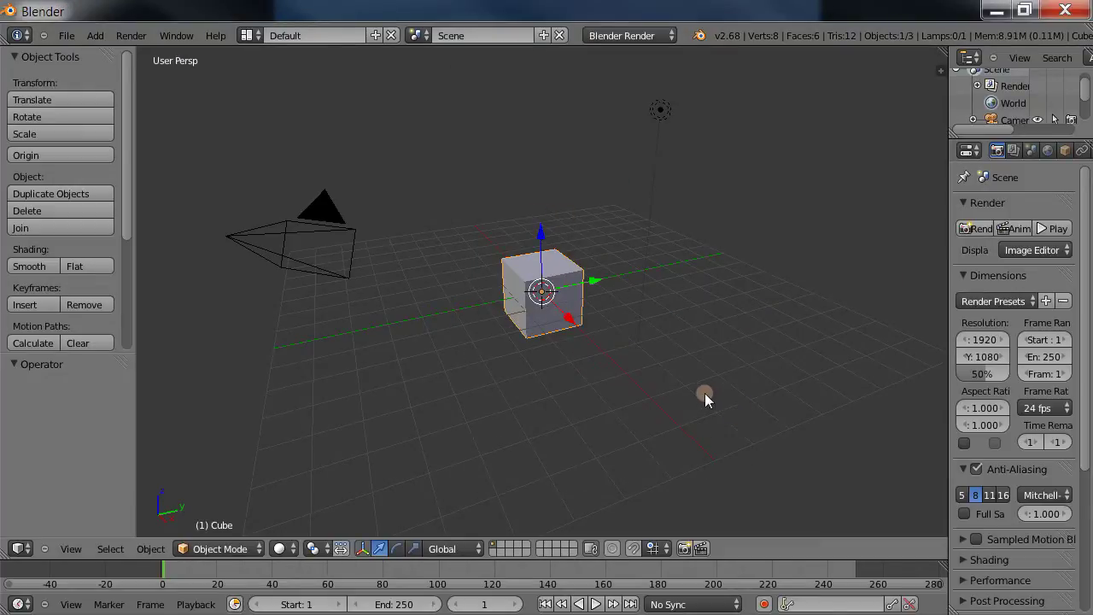
Delete the default cube so only the camera and lamp remain.
key(x)
click(682, 398)
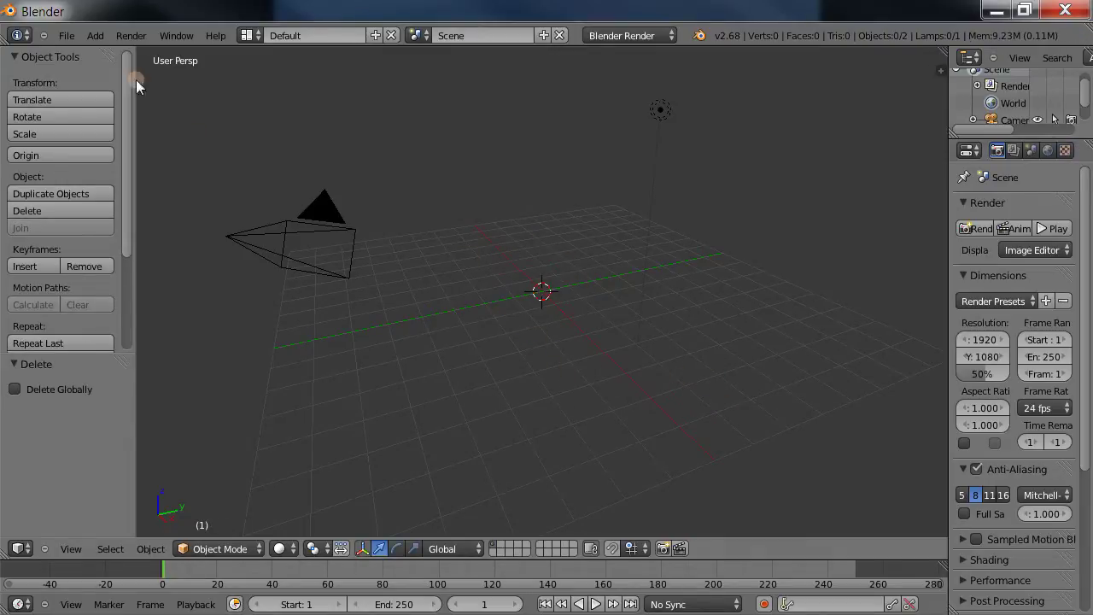
click(95, 35)
Add a UV sphere (32 segments, 16 rings, size 1) at the scene centre and orbit around it.
mouse_move(102, 52)
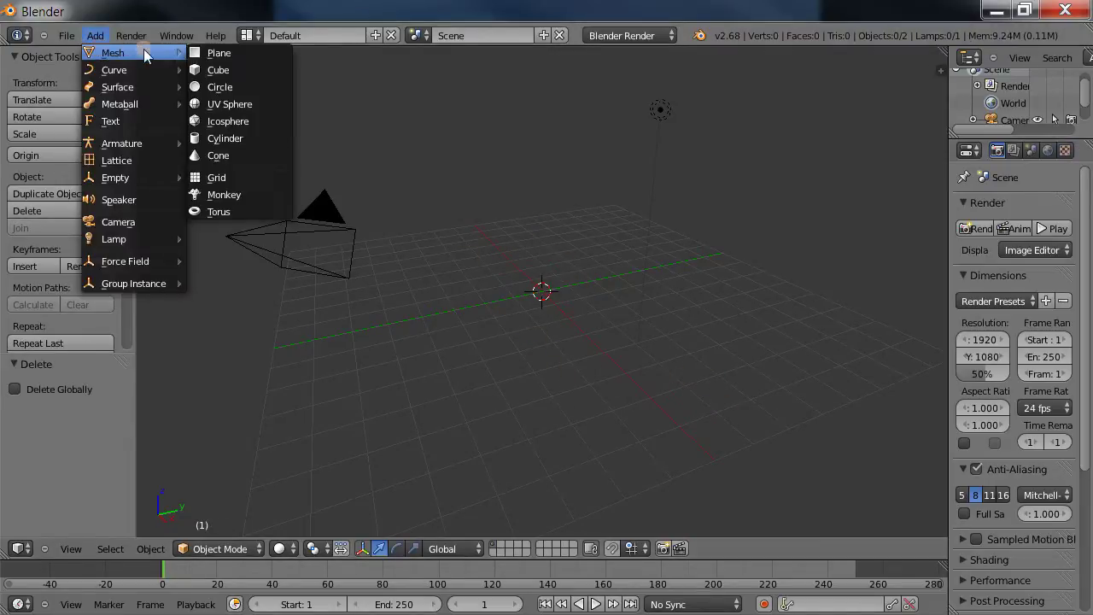
mouse_move(155, 53)
click(259, 104)
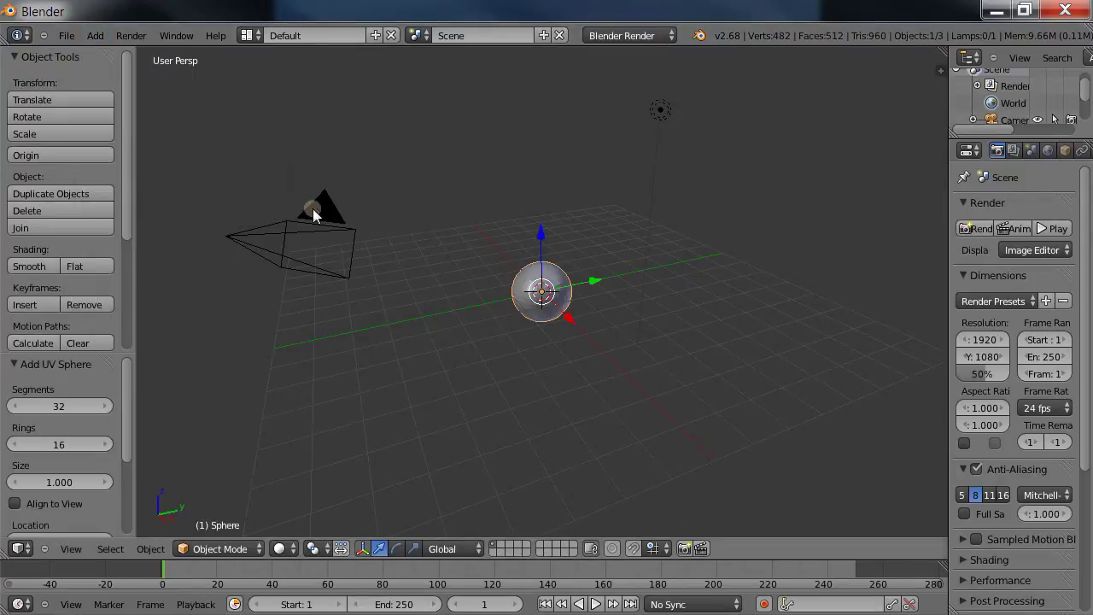
scroll(634, 372, up, 10)
scroll(634, 371, down, 3)
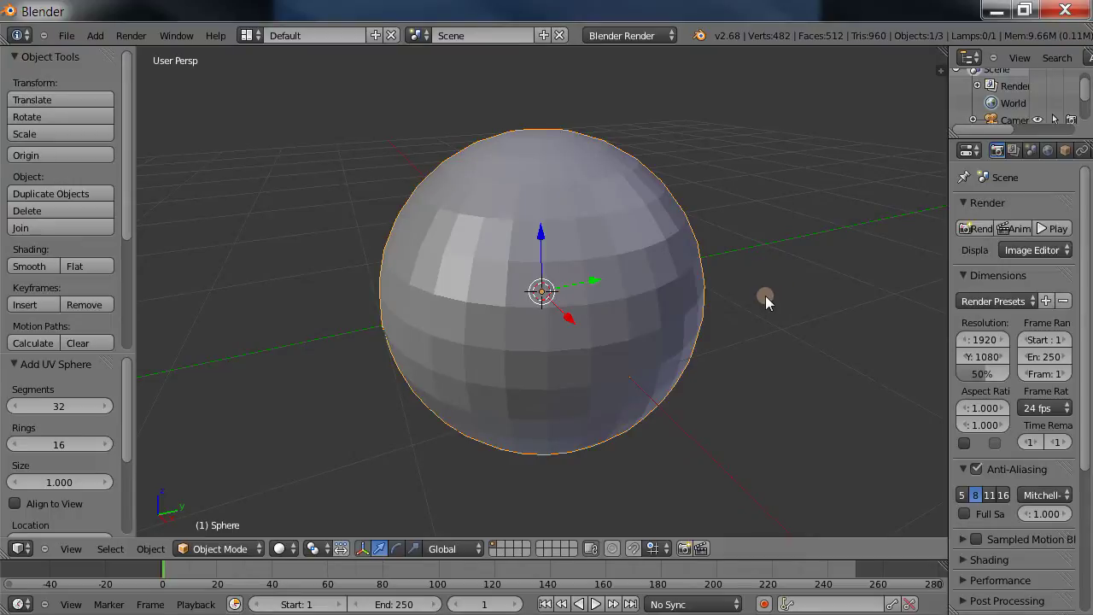
mouse_move(766, 300)
middle_down()
mouse_move(760, 332)
mouse_move(681, 261)
mouse_move(754, 298)
mouse_move(744, 316)
mouse_move(612, 305)
mouse_move(766, 197)
mouse_move(717, 277)
mouse_move(720, 290)
mouse_move(725, 269)
mouse_move(757, 427)
mouse_move(752, 151)
mouse_move(729, 364)
mouse_move(721, 346)
mouse_move(698, 344)
mouse_move(657, 373)
mouse_move(686, 379)
mouse_move(681, 346)
middle_up()
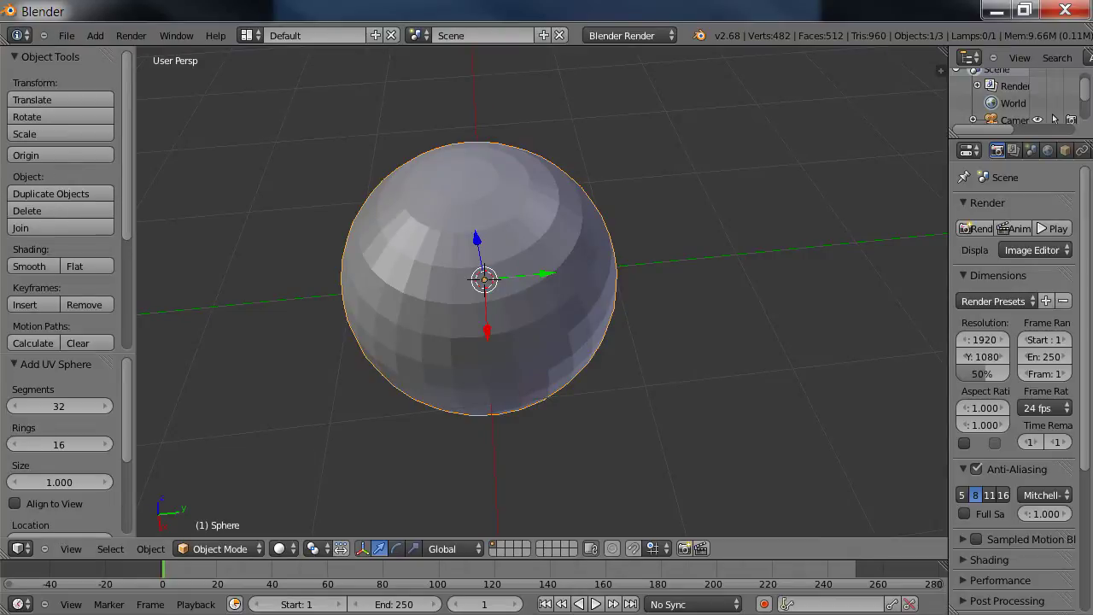
Switch to the Top view to look straight down on the sphere.
click(69, 549)
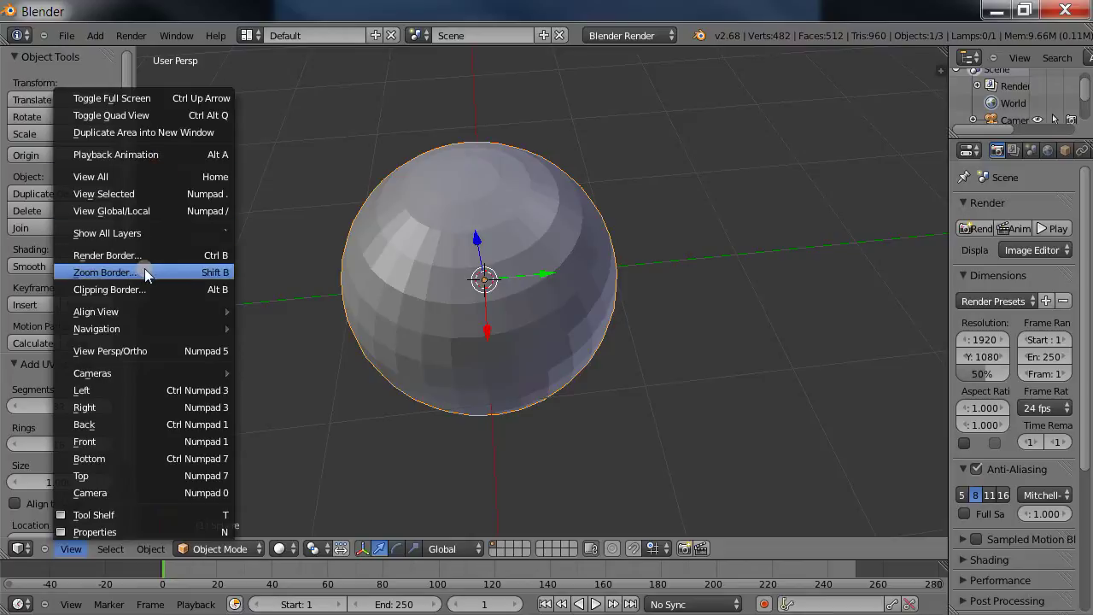
mouse_move(140, 309)
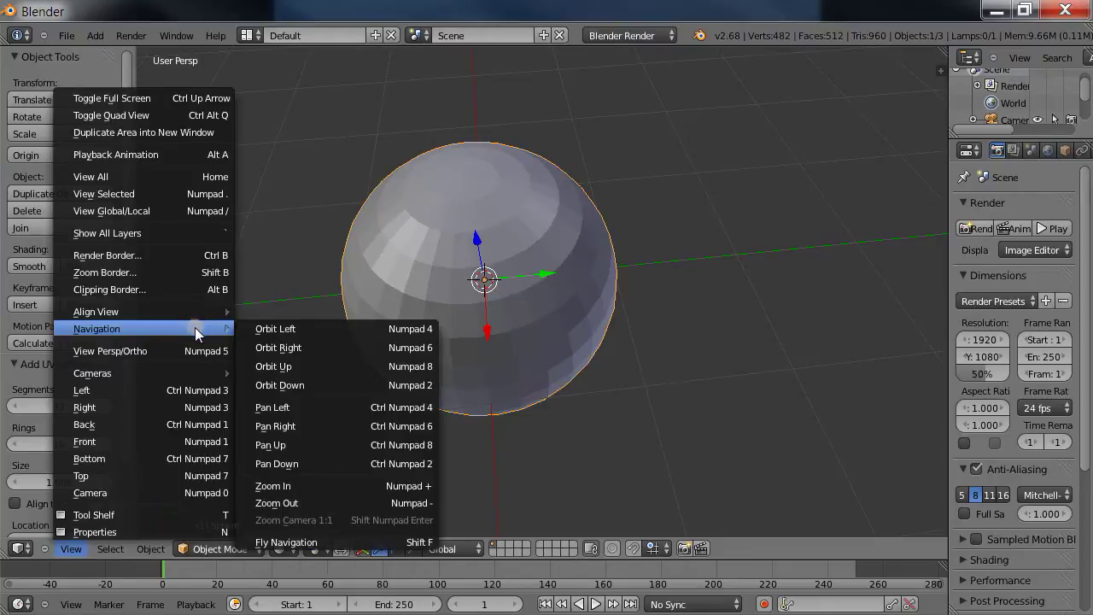
click(137, 472)
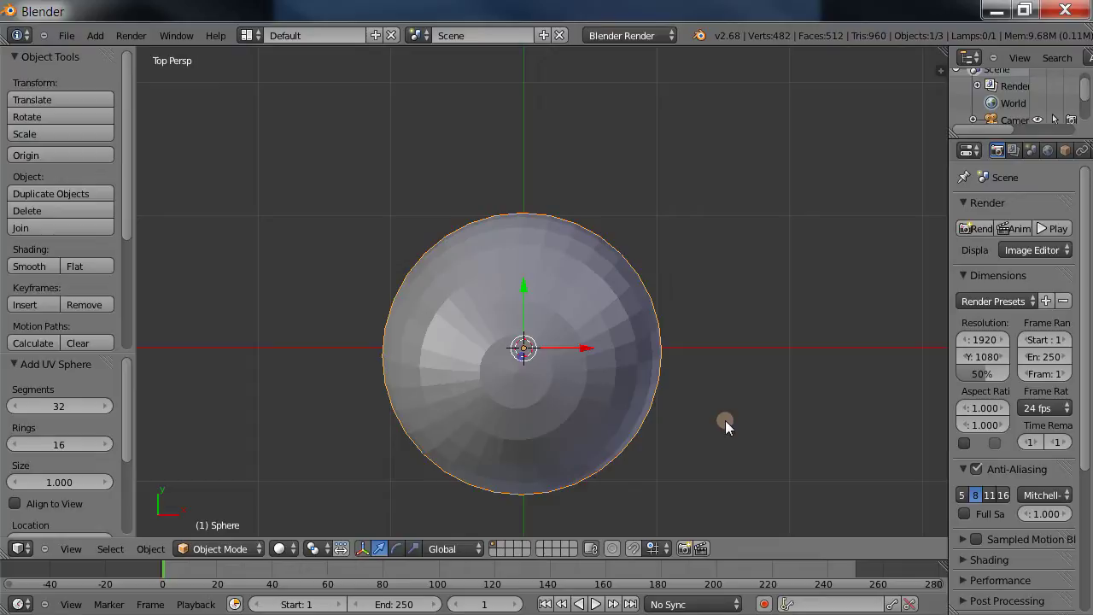
Toggle orthographic projection with Numpad 5, test Numpad 8/2 orbiting, and zoom in.
key(KP_5)
key(KP_5)
key(KP_5)
key(KP_5)
key(KP_5)
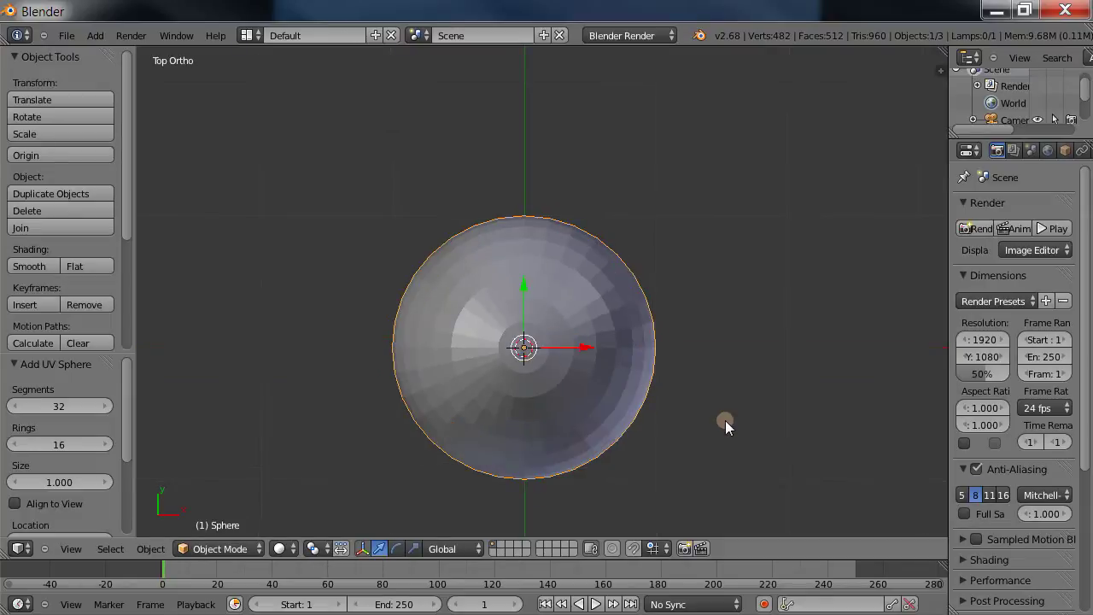
key(KP_8)
key(KP_2)
key(KP_2)
key(KP_2)
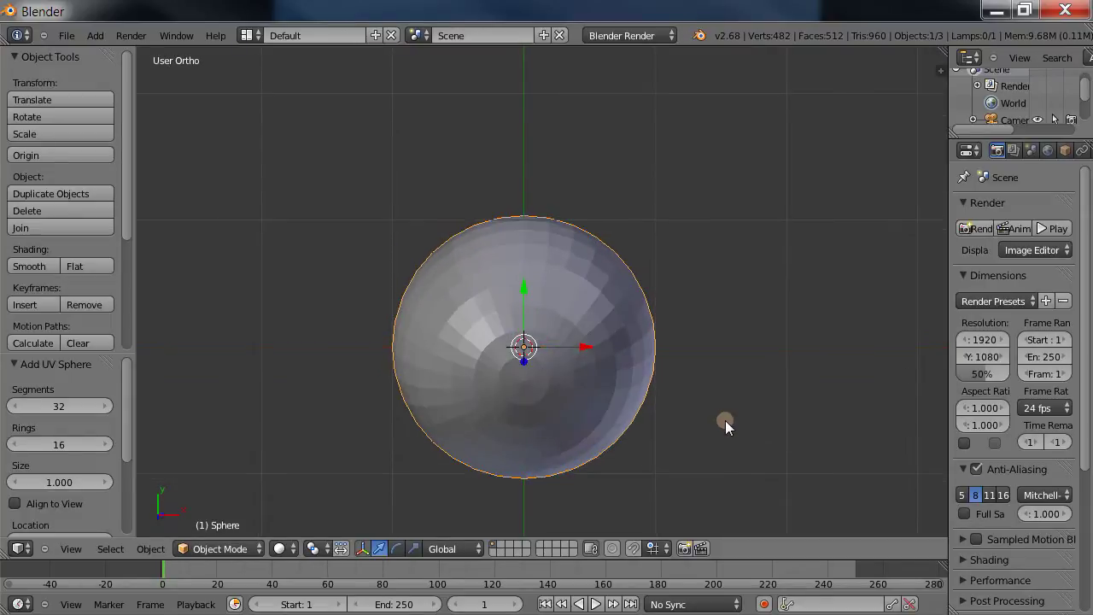
key(KP_8)
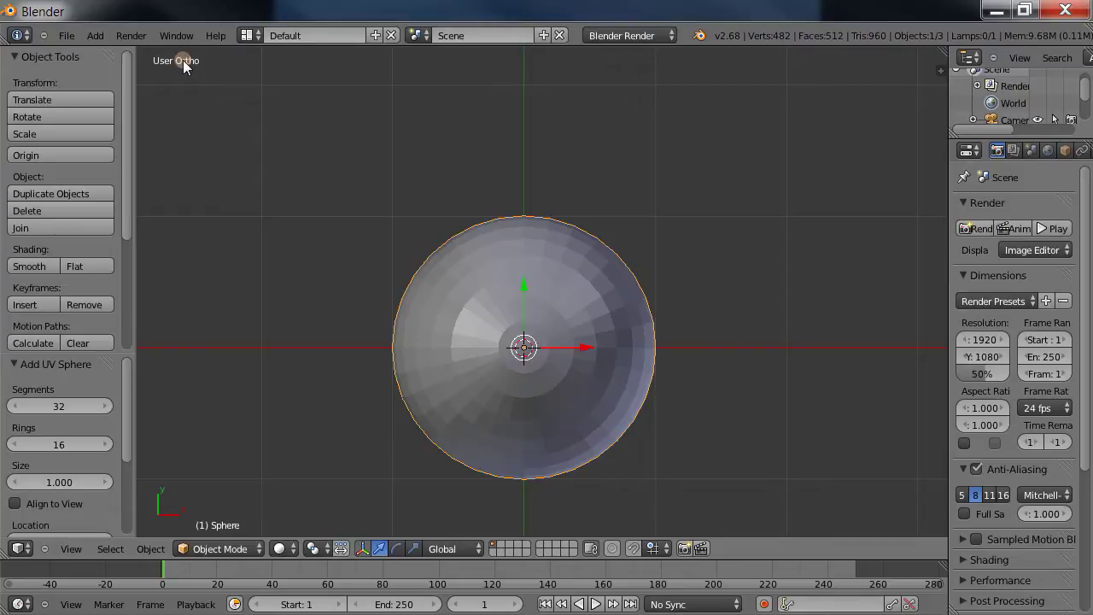
key(KP_5)
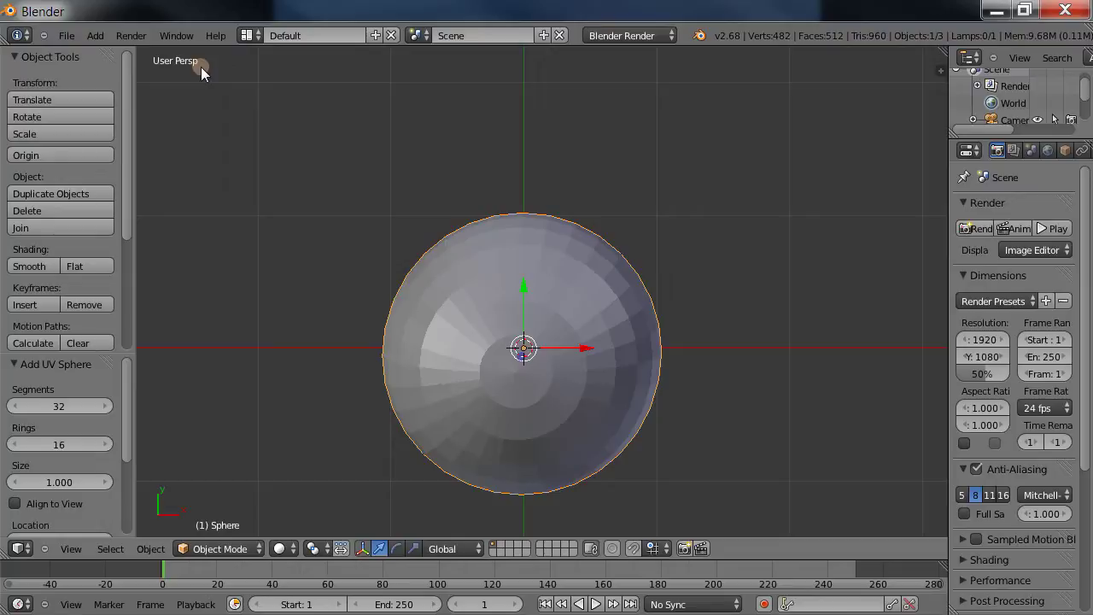
key(KP_5)
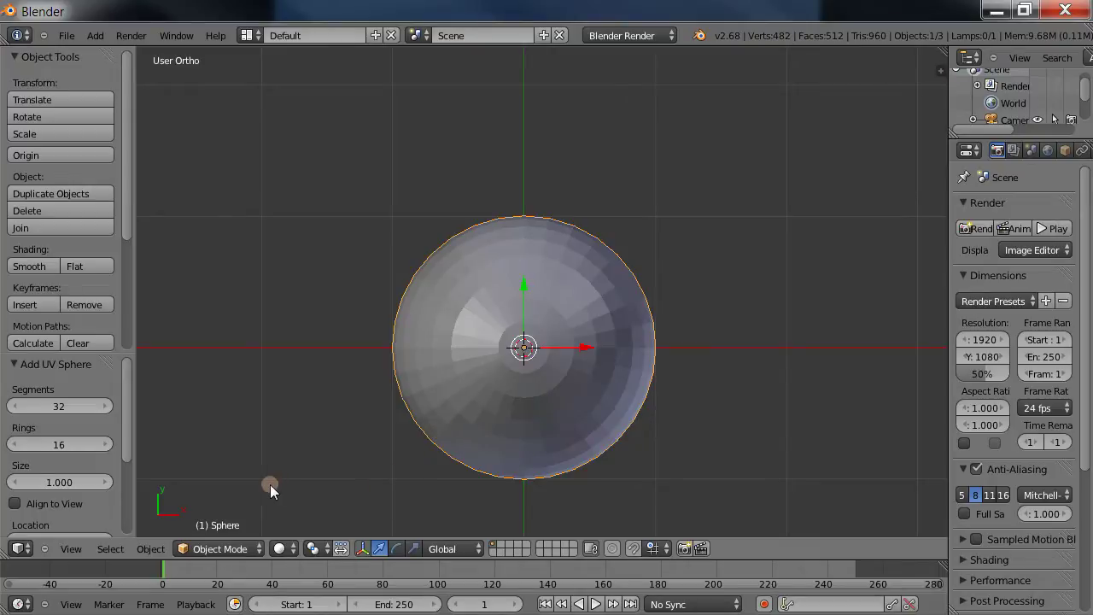
scroll(679, 399, up, 3)
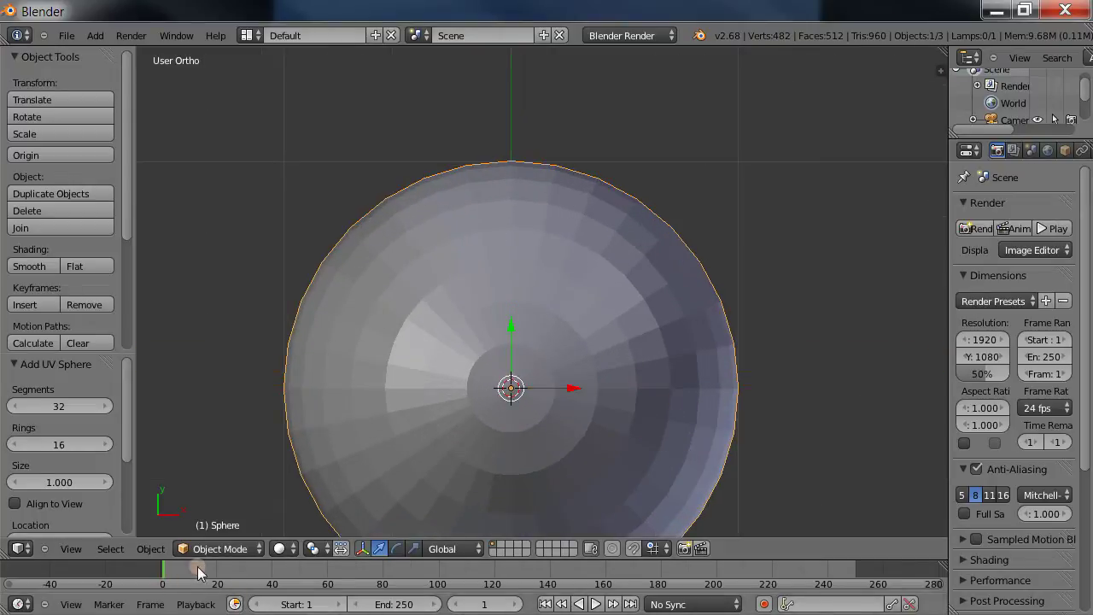
Put the sphere into Edit Mode and select a single face in face select mode.
click(254, 548)
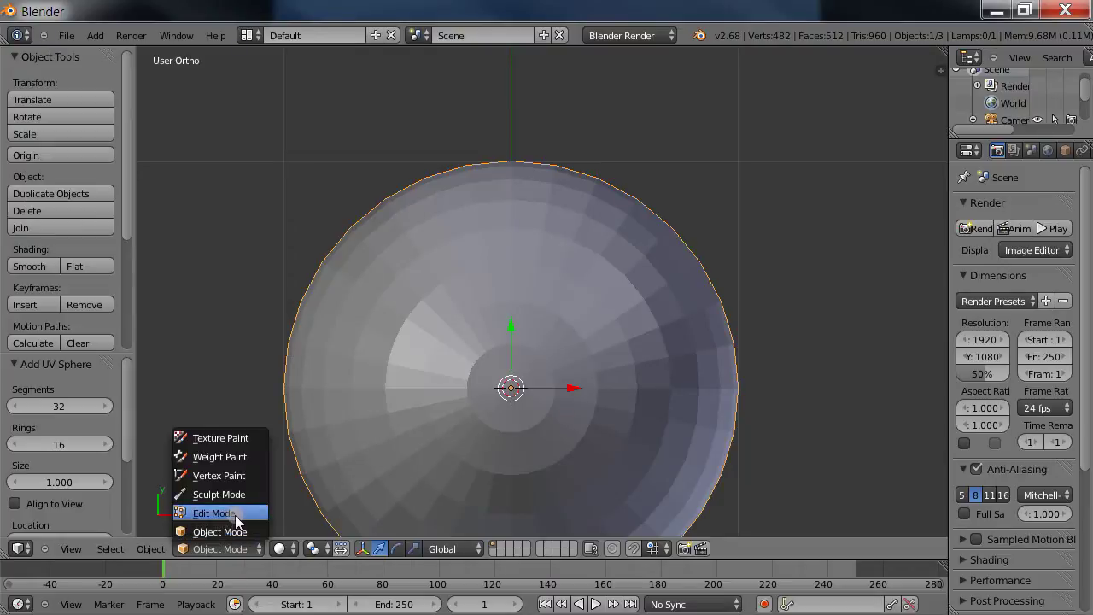
click(235, 515)
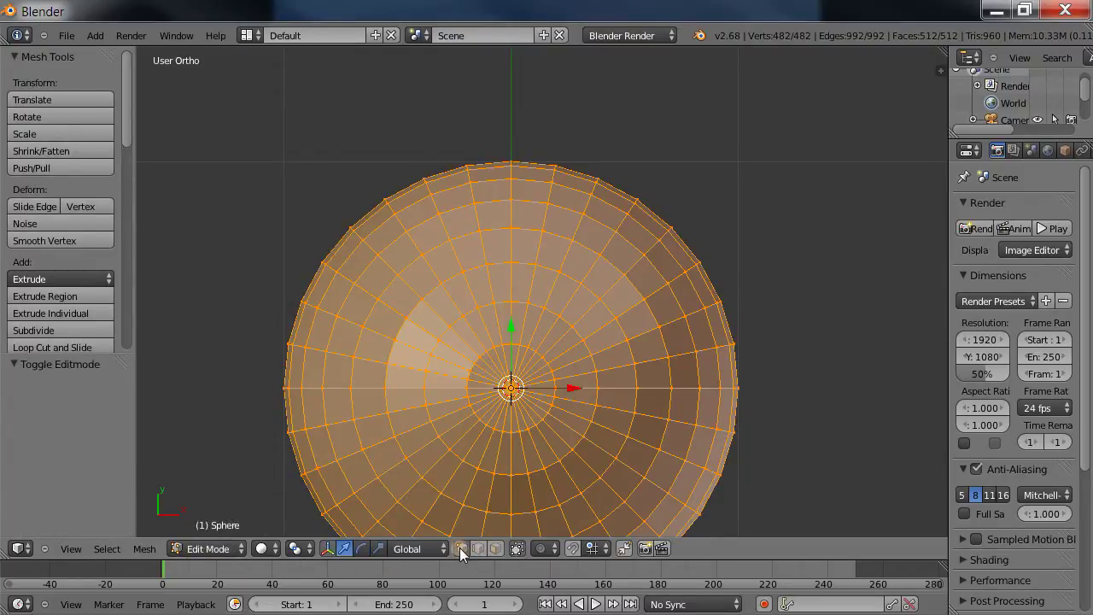
click(495, 548)
right_click(457, 317)
Select an edge in edge mode, then two stacked vertices near the top centre in vertex mode.
click(480, 549)
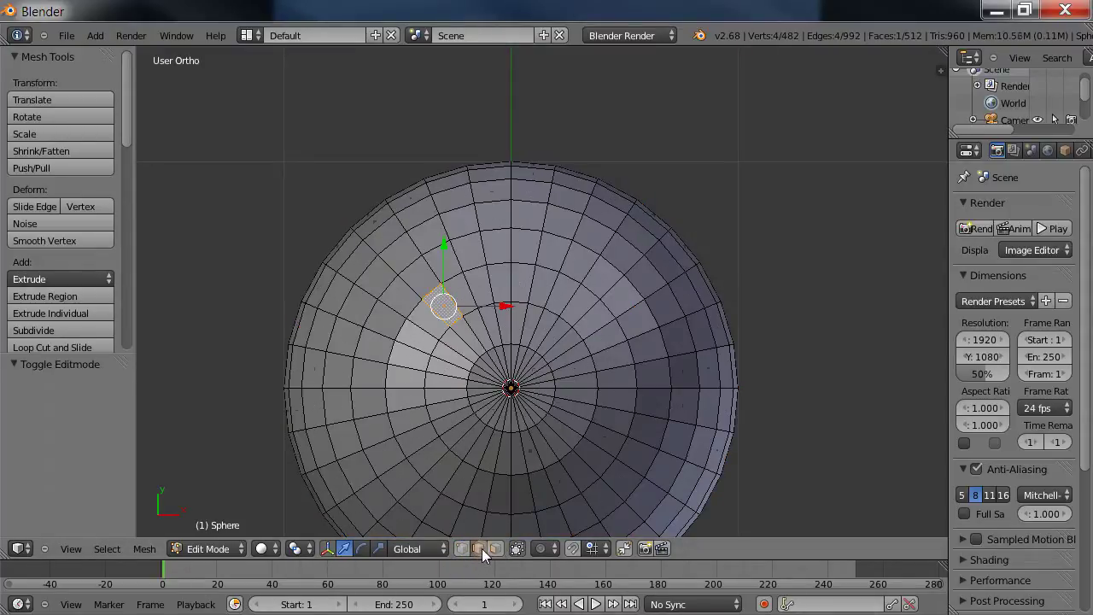
right_click(423, 445)
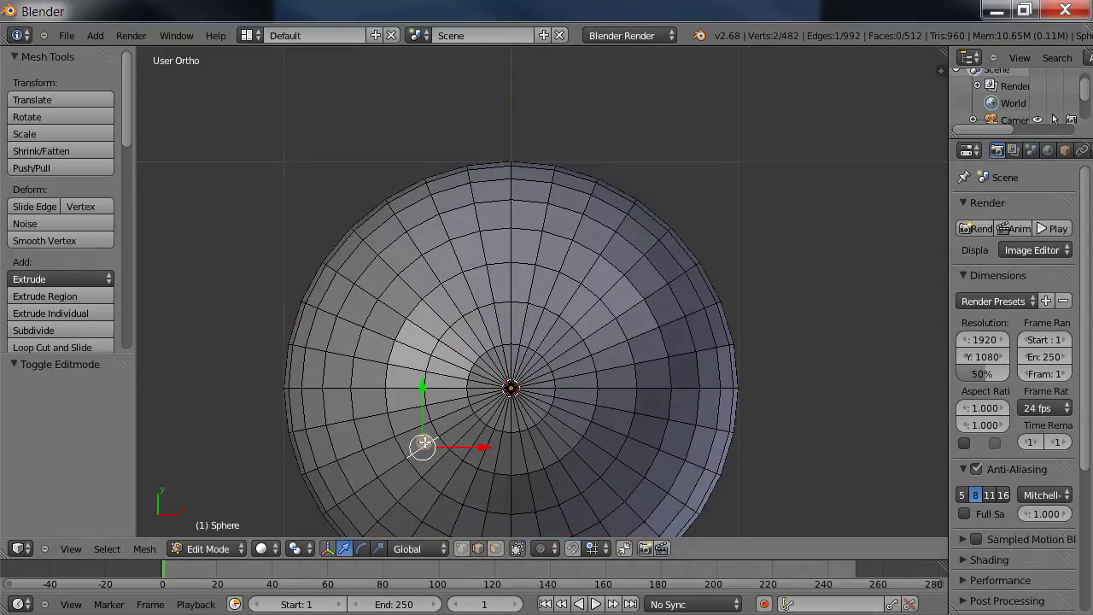
click(463, 549)
click(495, 303)
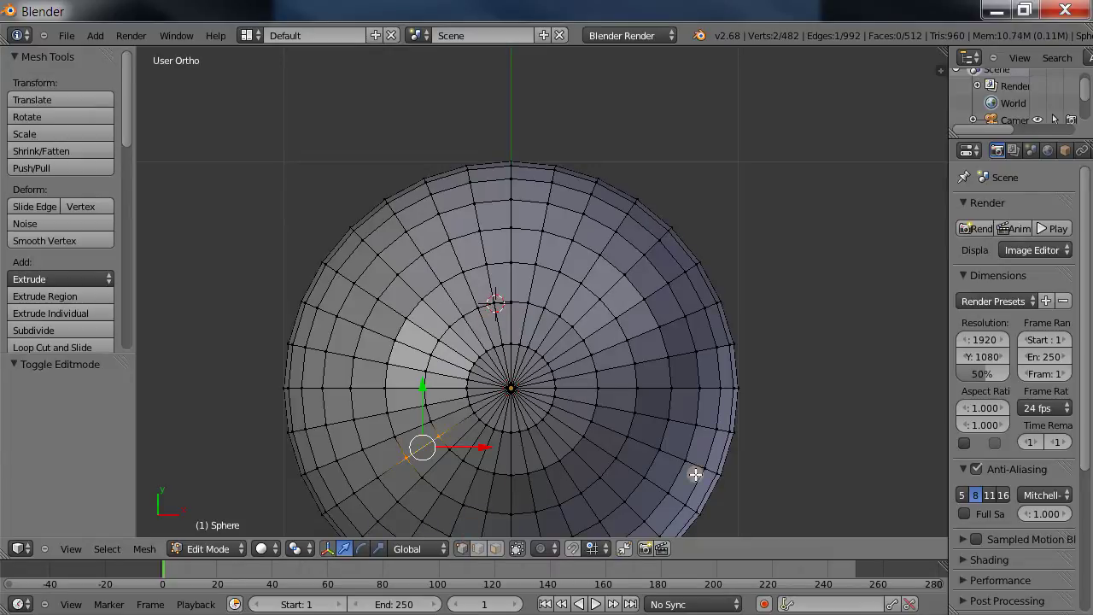
right_click(509, 300)
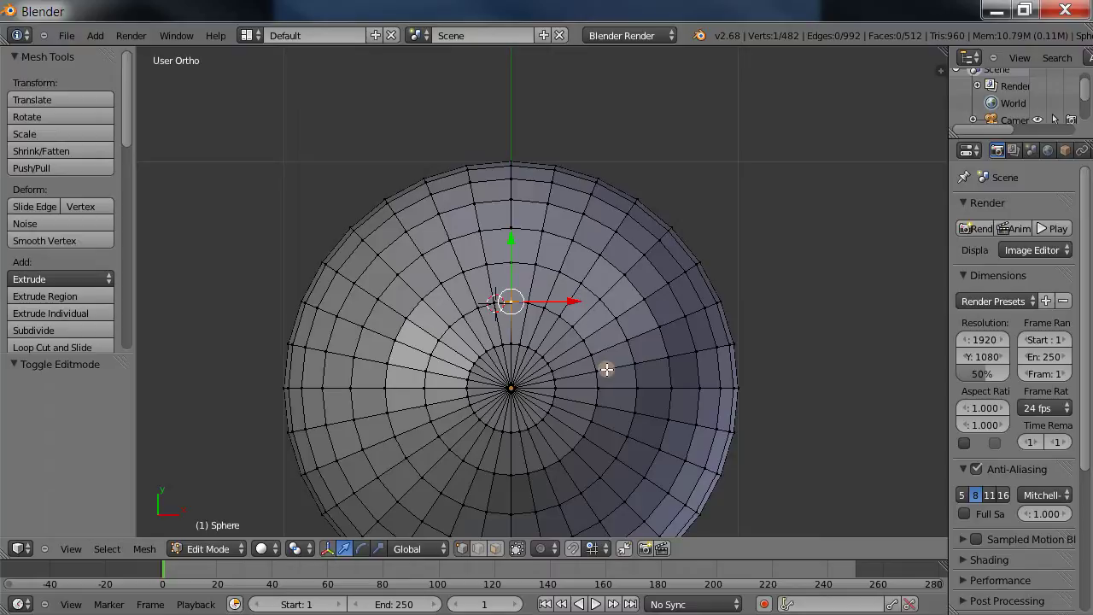
shift+right_click(509, 263)
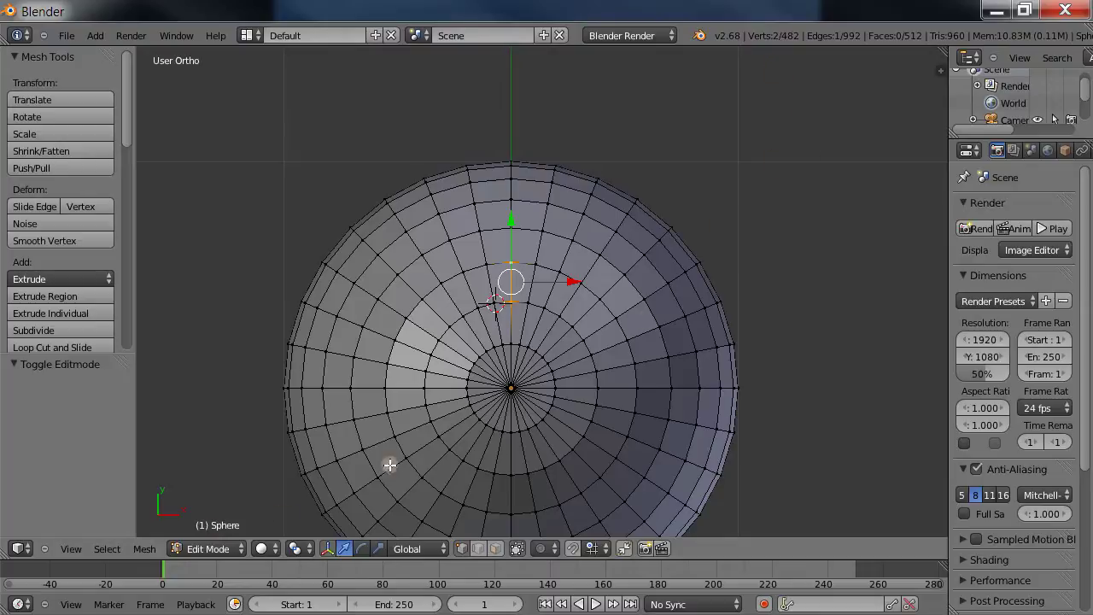
click(106, 549)
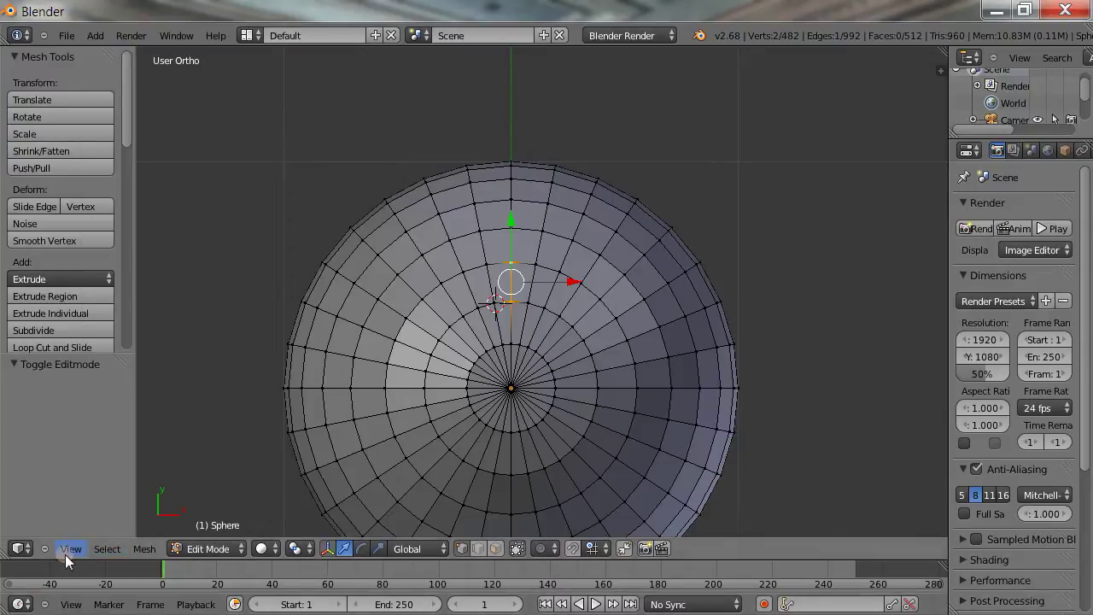
Select the meridian edge loop from pole to rim, after trying and undoing loop and ring selections.
click(106, 549)
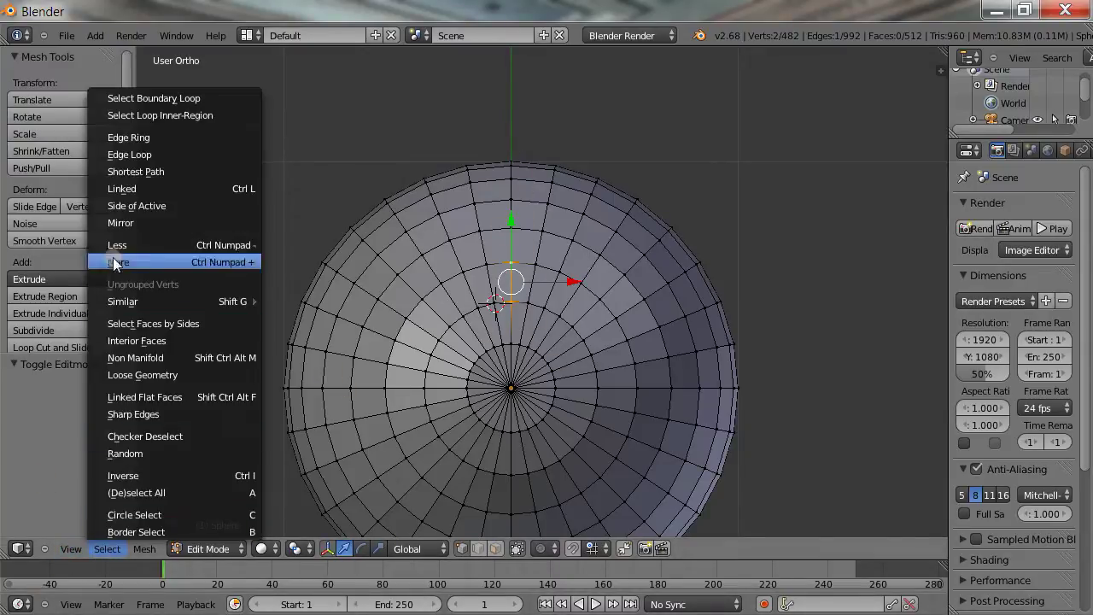
click(178, 153)
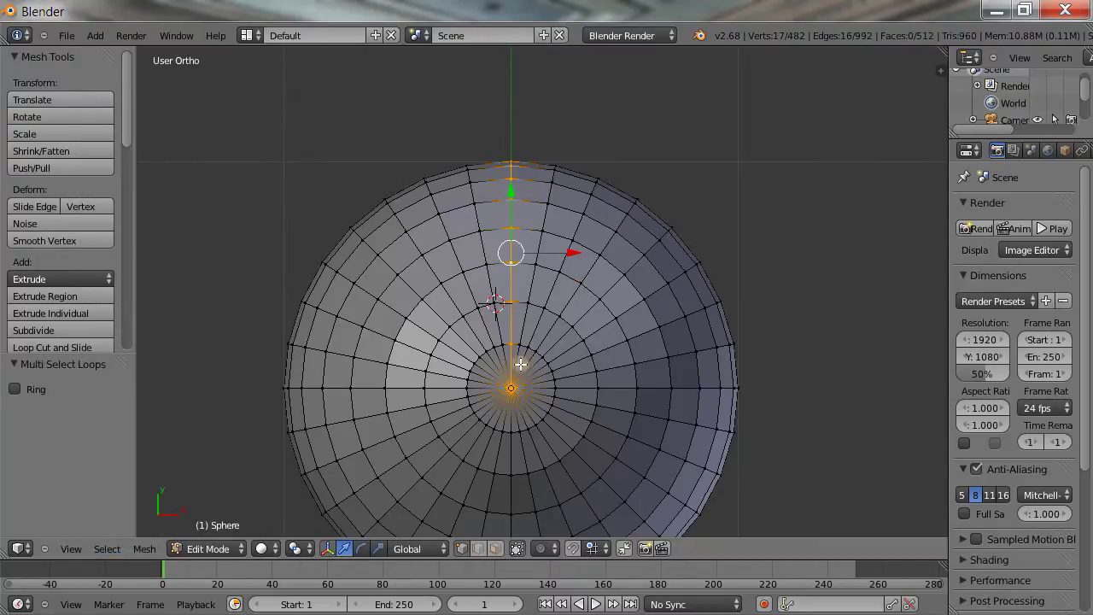
scroll(563, 286, up, 1)
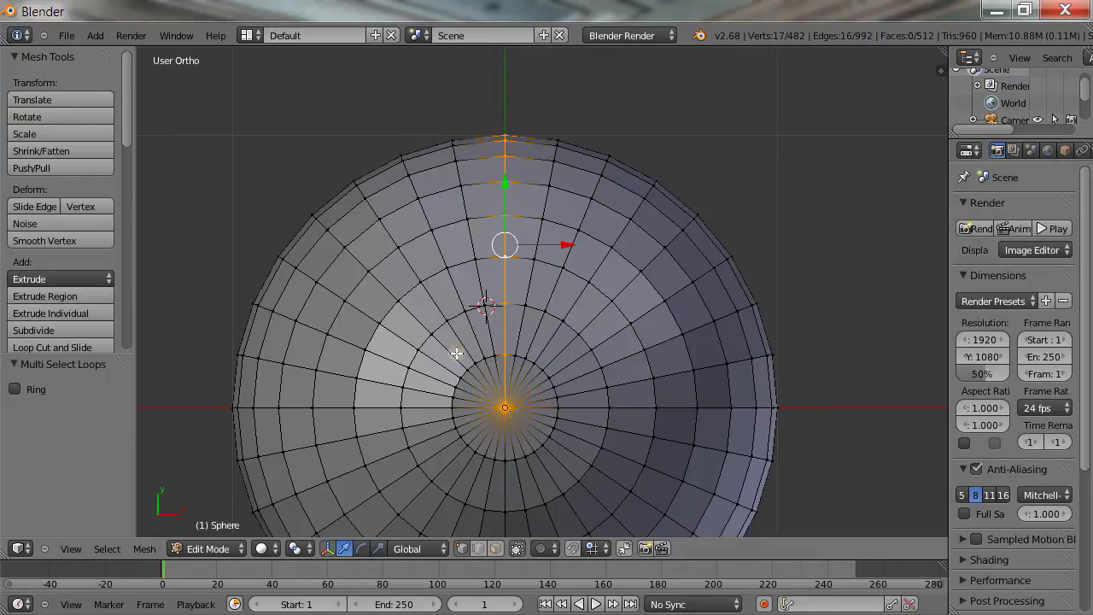
key(ctrl+z)
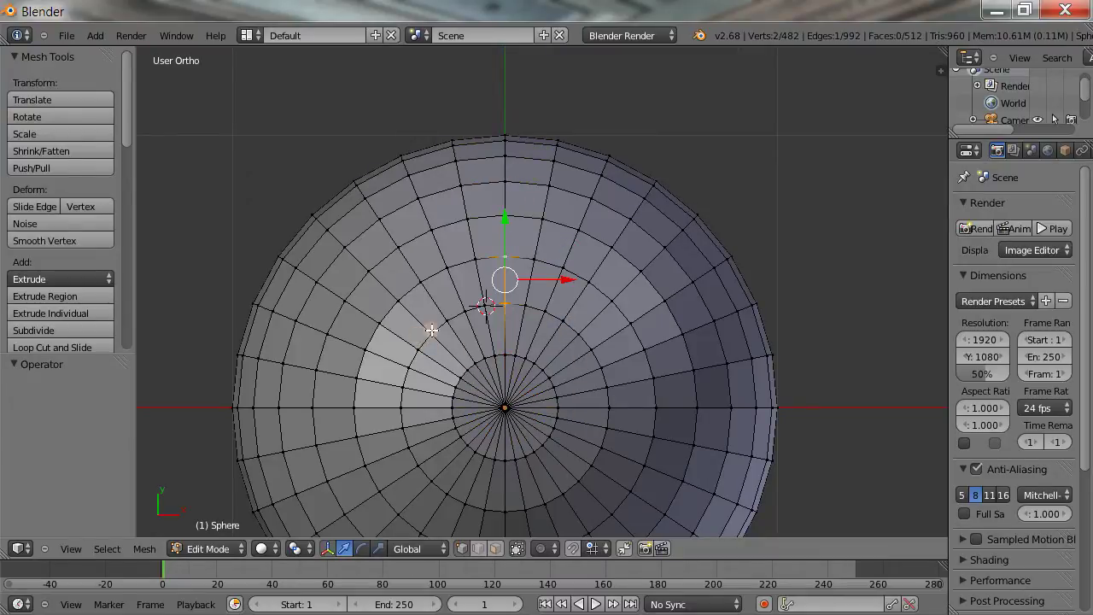
click(112, 549)
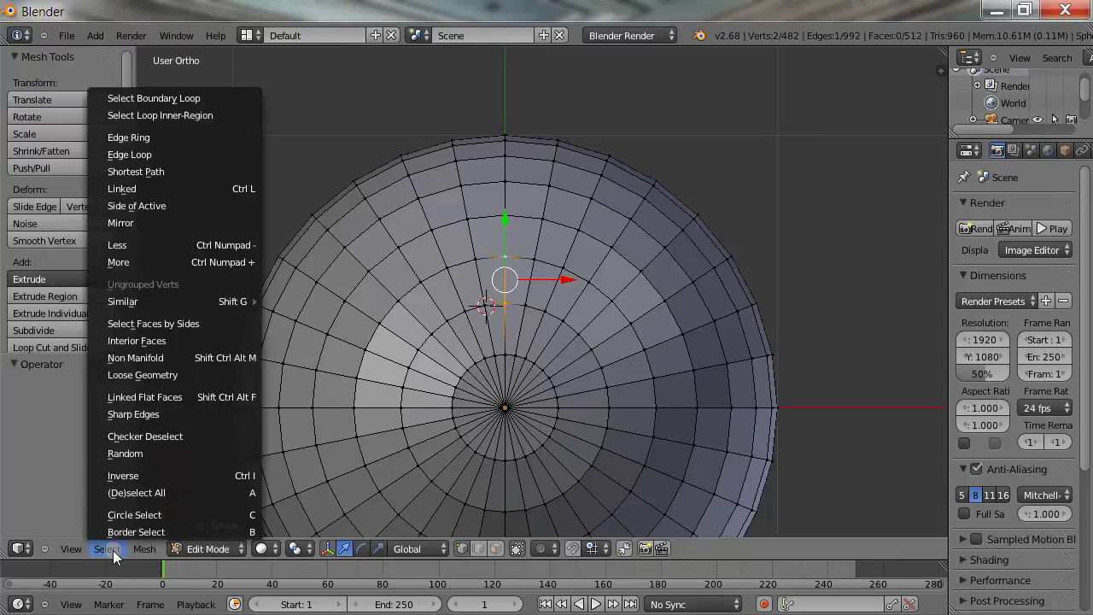
click(217, 140)
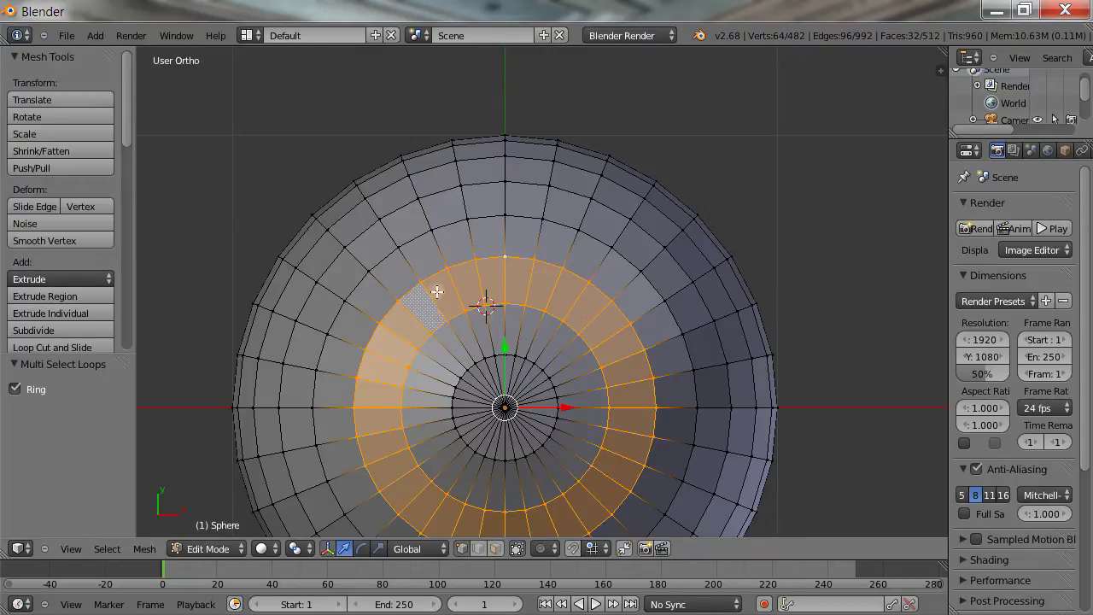
key(ctrl+z)
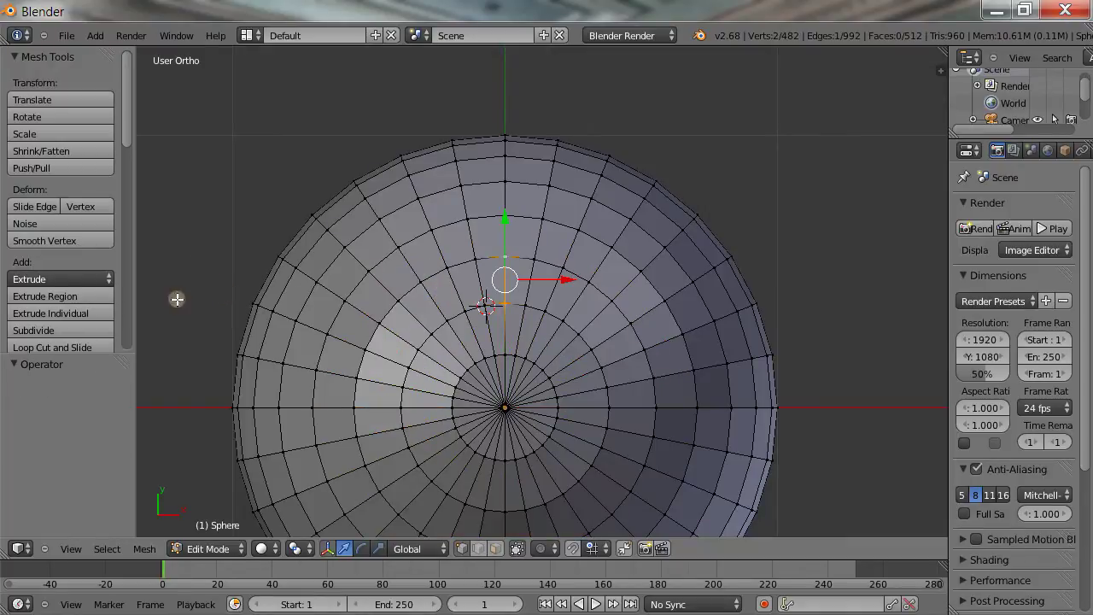
click(106, 550)
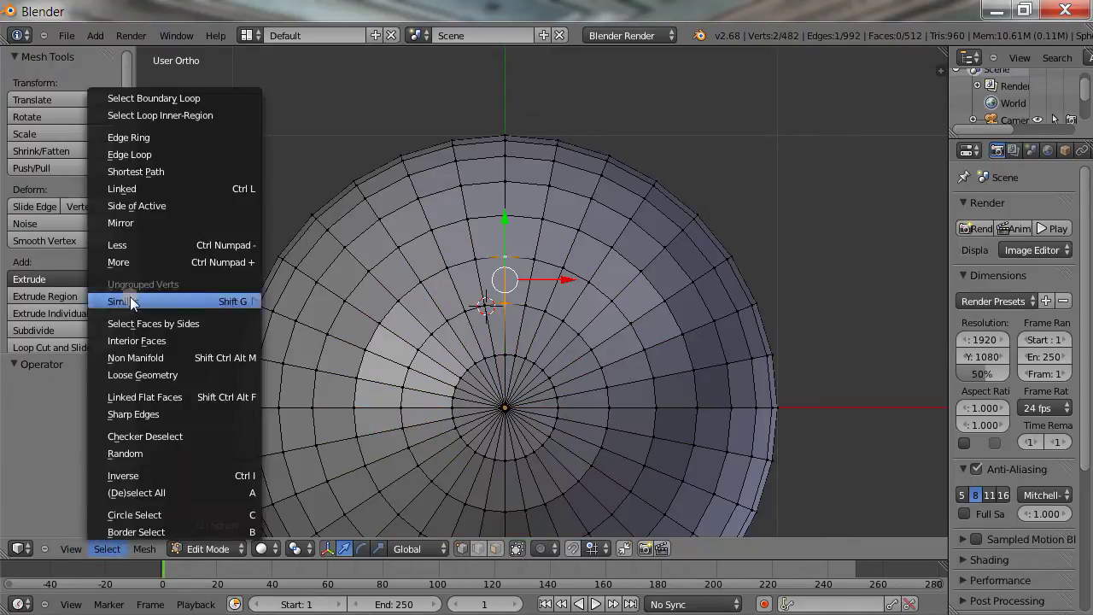
click(158, 154)
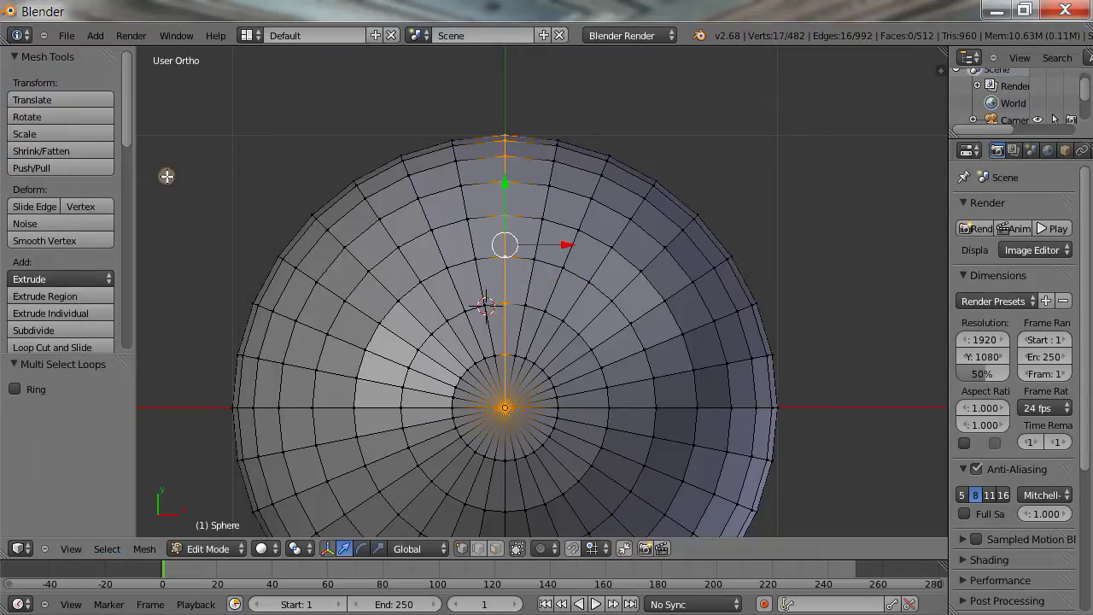
Add one edge each on alternating meridians on the near side of the pole.
right_click(589, 280)
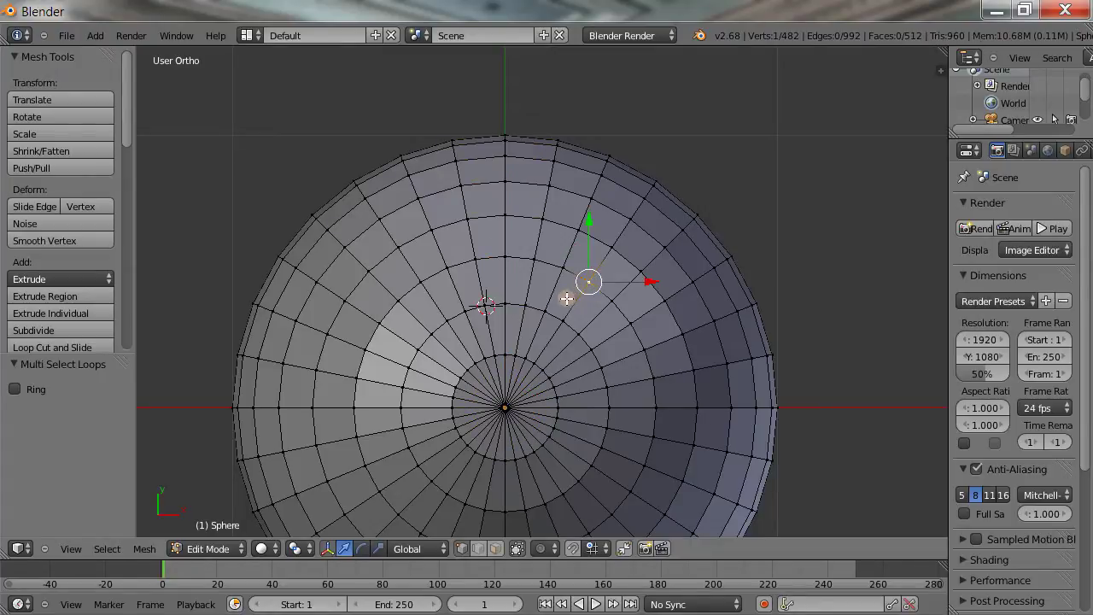
shift+right_click(611, 247)
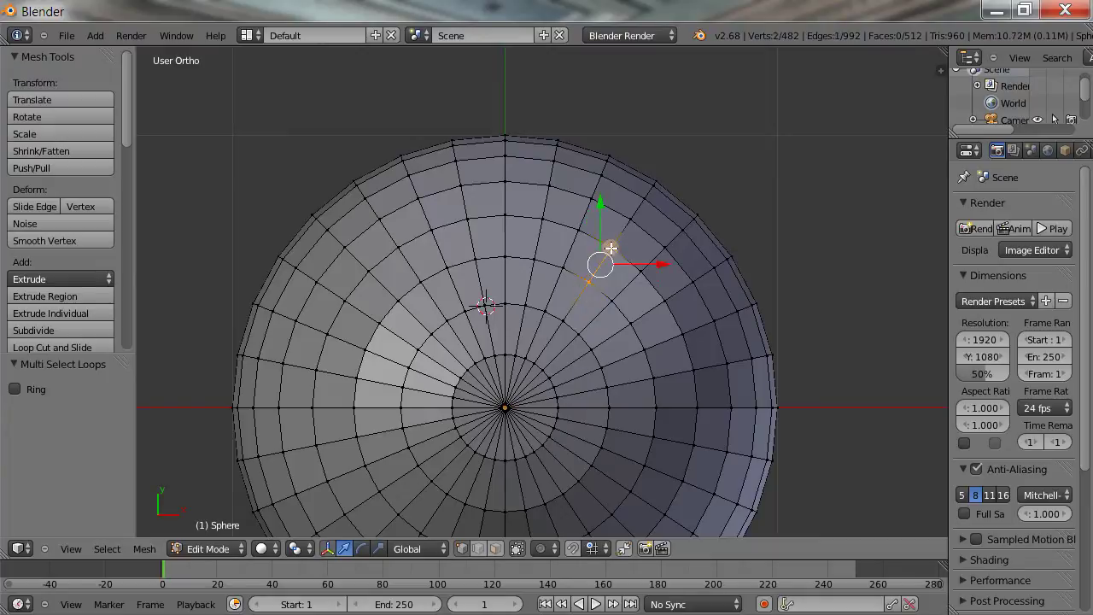
key(ctrl+z)
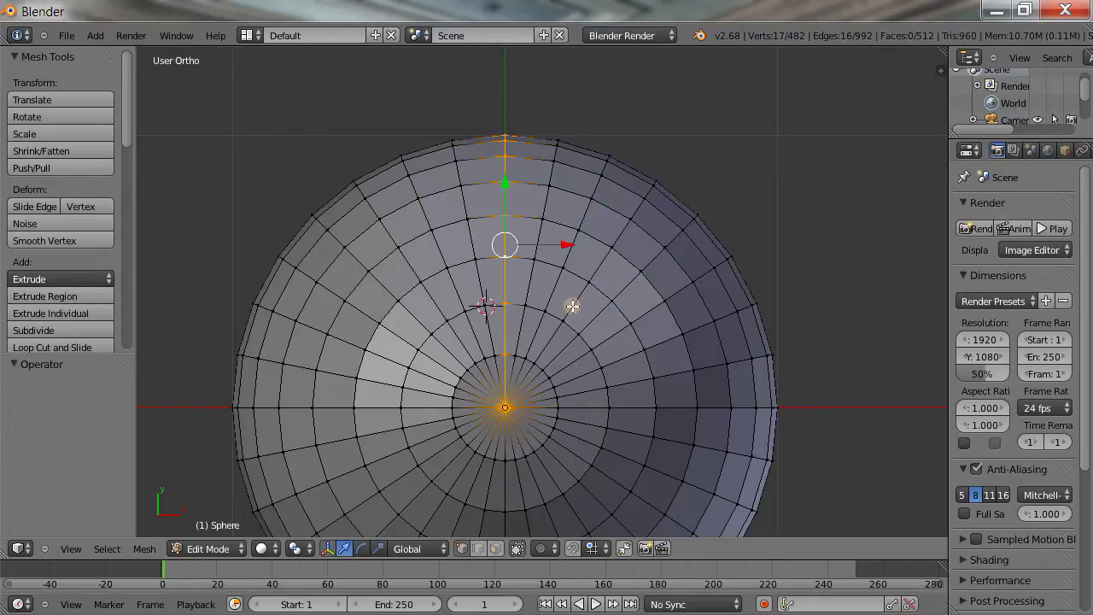
shift+right_click(588, 283)
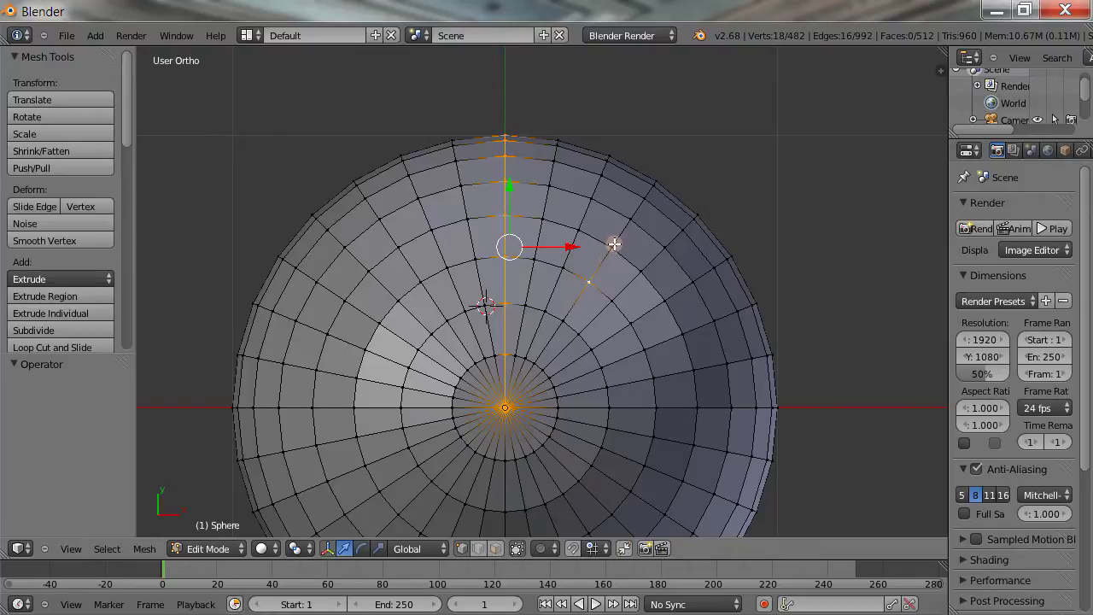
shift+right_click(614, 245)
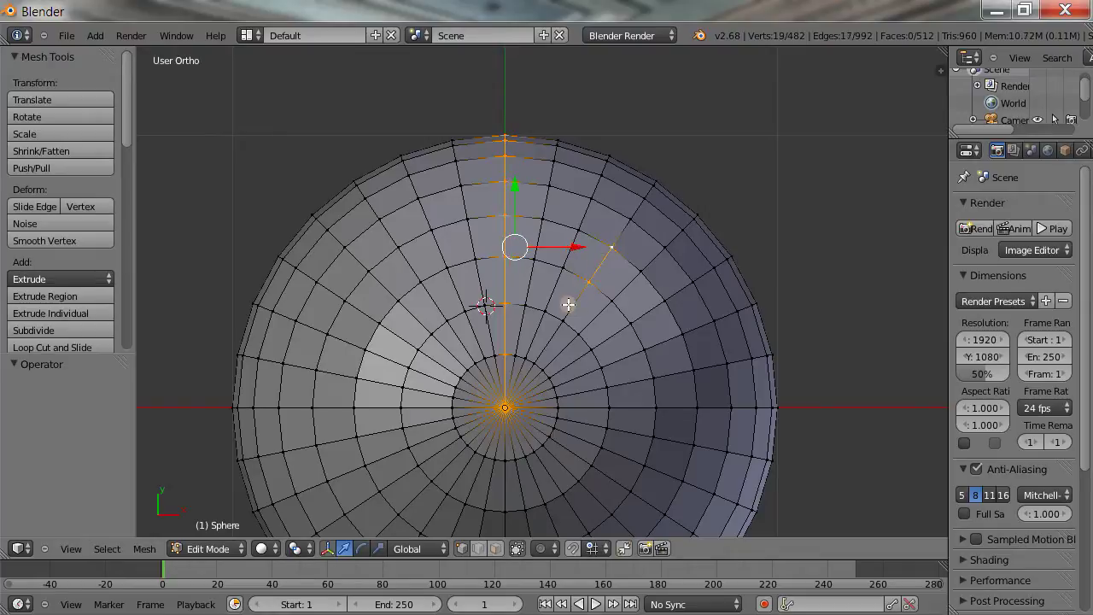
shift+right_click(631, 323)
shift+right_click(664, 301)
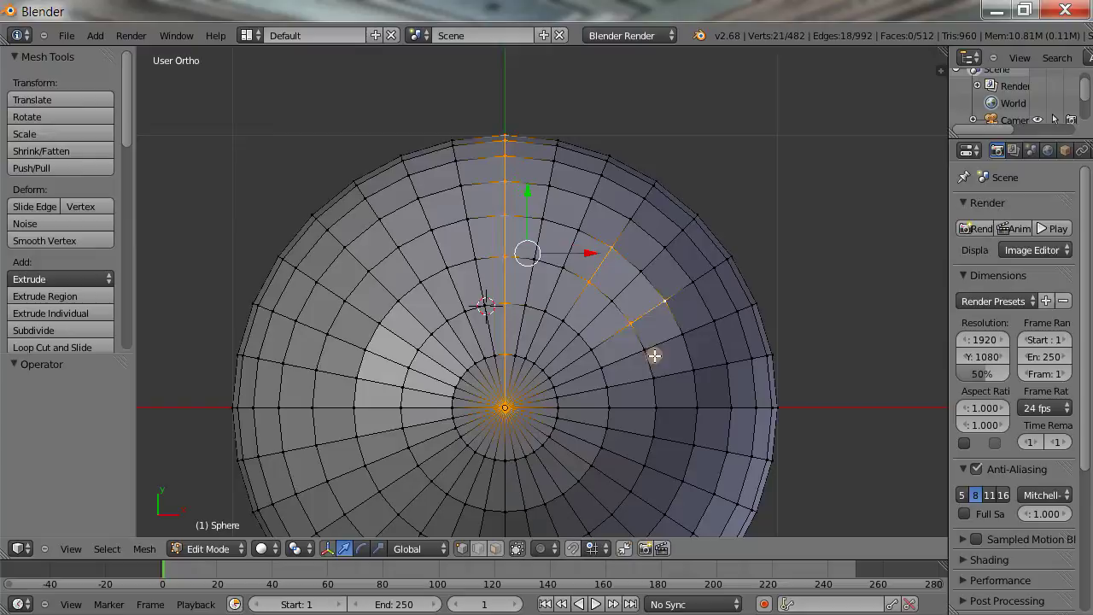
shift+right_click(655, 407)
shift+right_click(698, 408)
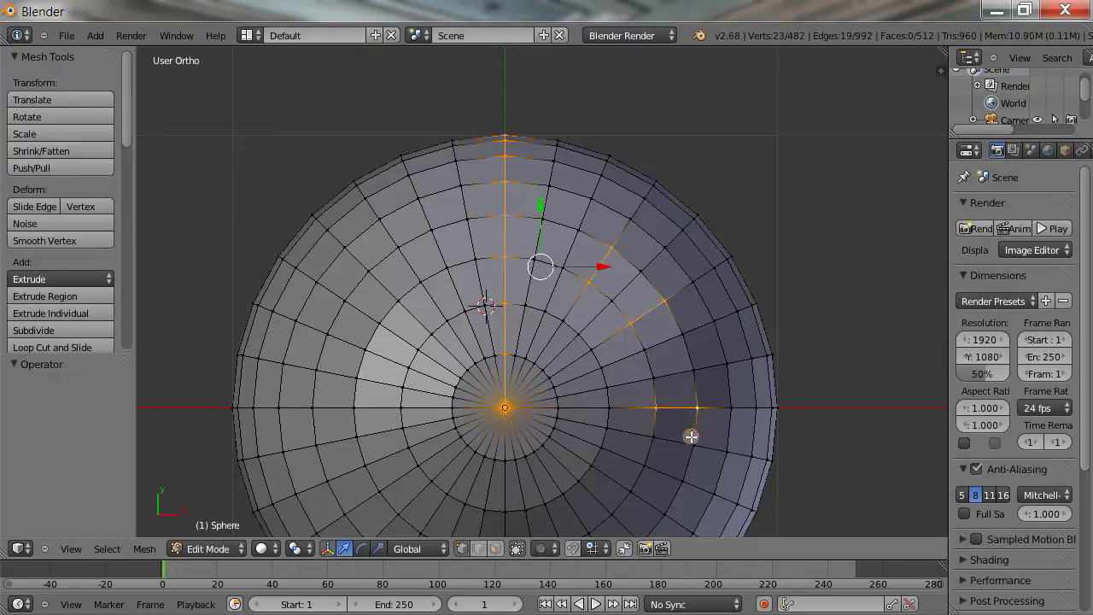
shift+right_click(630, 492)
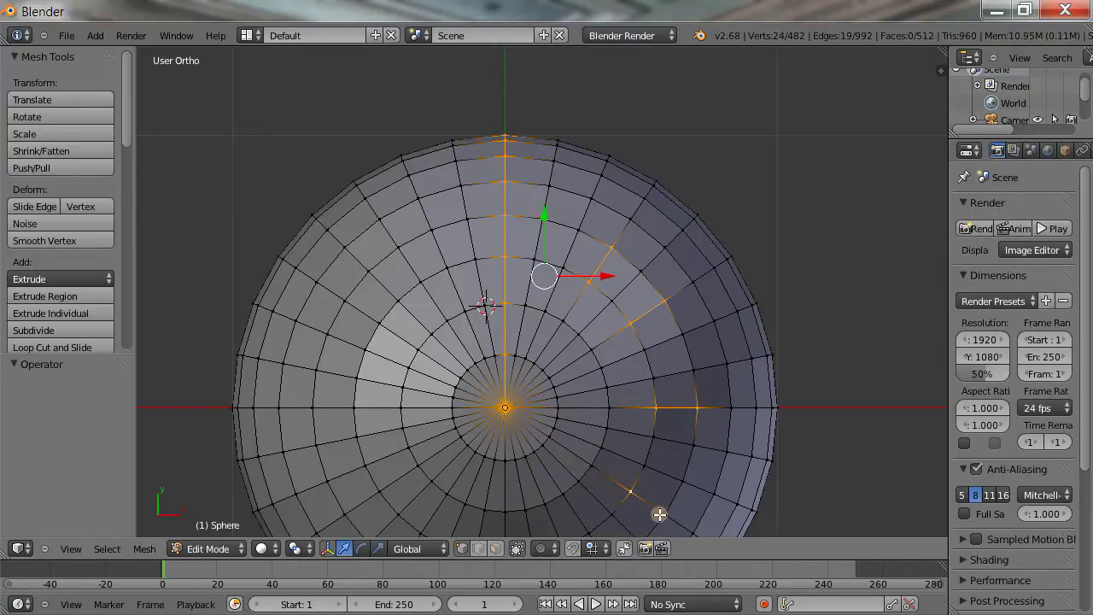
shift+right_click(659, 513)
Orbit around and add edges on the remaining alternating meridians around the pole.
middle_drag(635, 488, 647, 439)
shift+right_click(614, 421)
shift+right_click(638, 461)
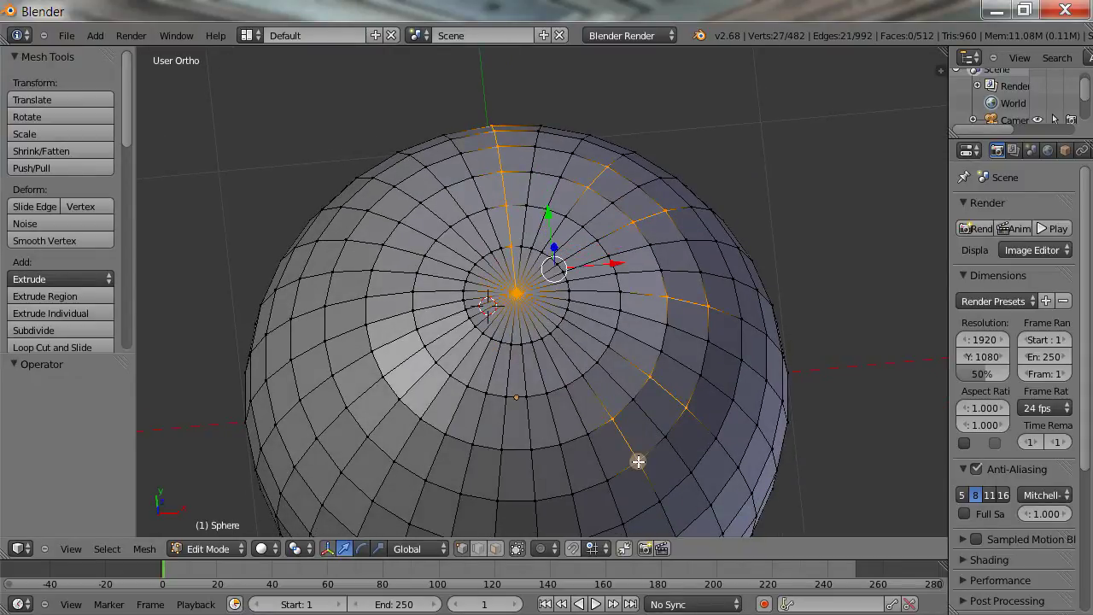
shift+right_click(529, 447)
shift+right_click(536, 499)
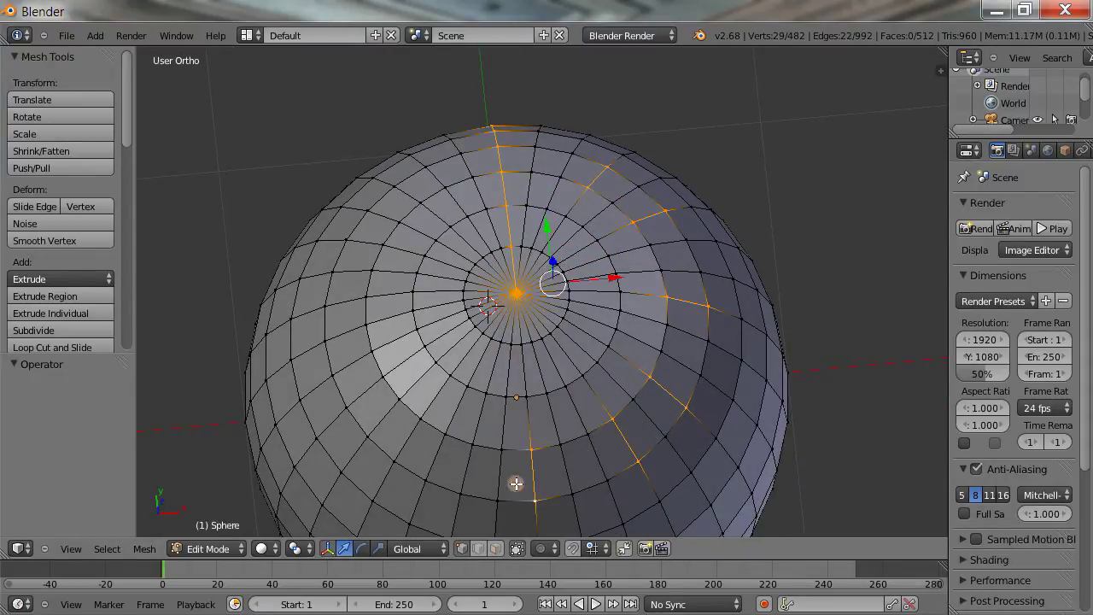
shift+right_click(422, 418)
shift+right_click(394, 460)
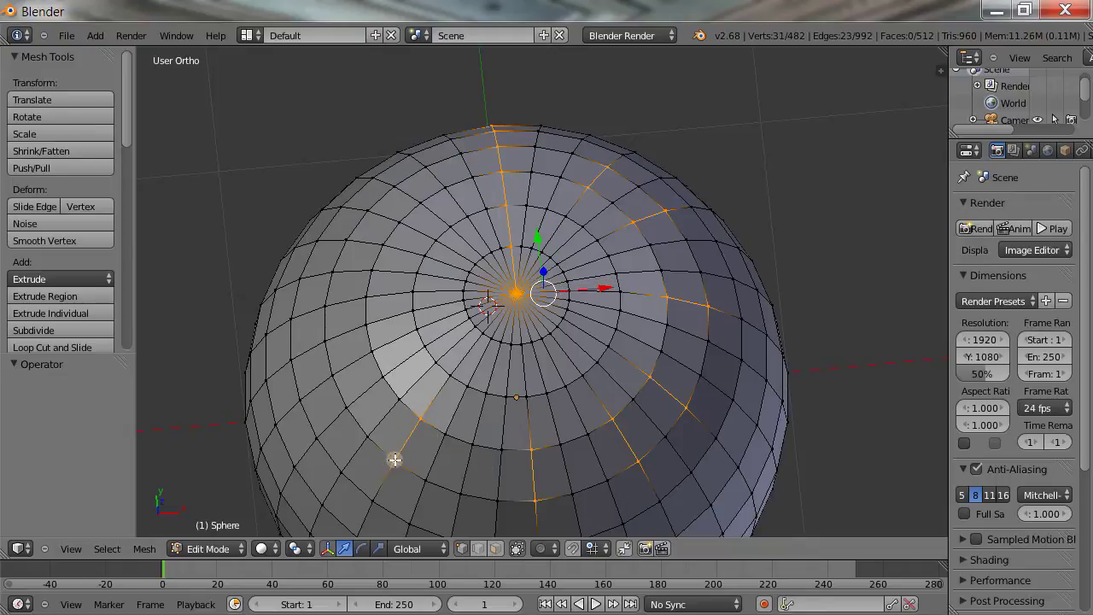
shift+right_click(372, 357)
shift+right_click(328, 374)
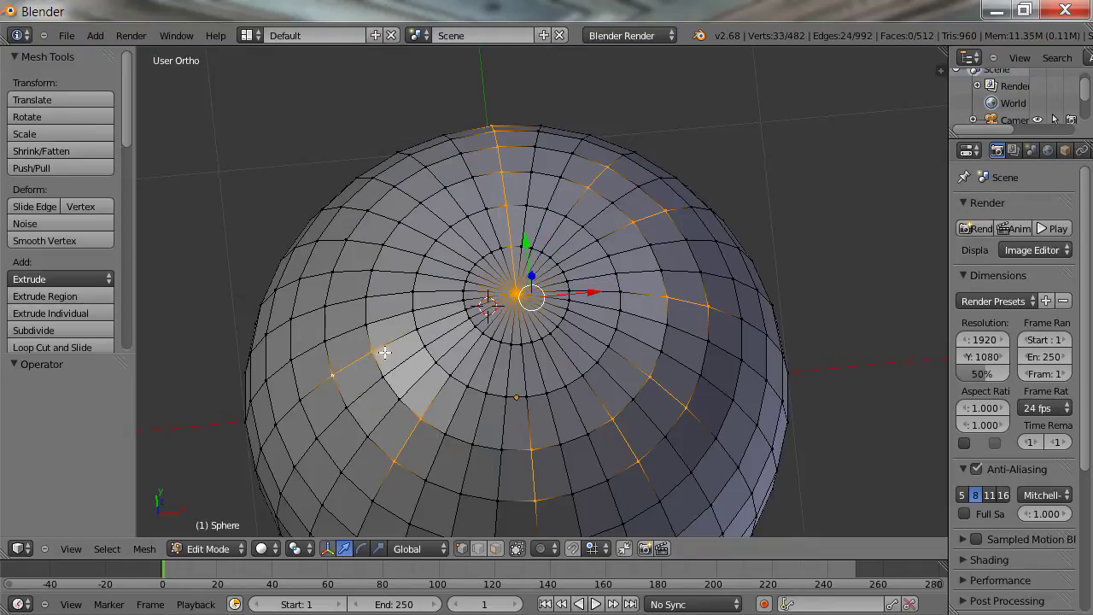
middle_drag(383, 351, 398, 432)
shift+right_click(369, 416)
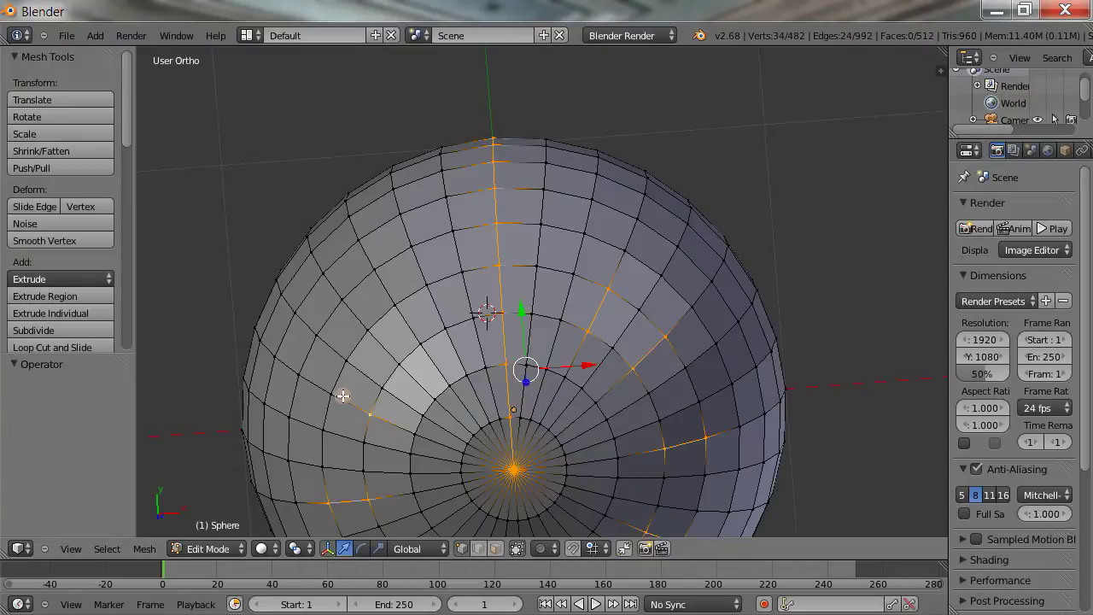
shift+right_click(332, 393)
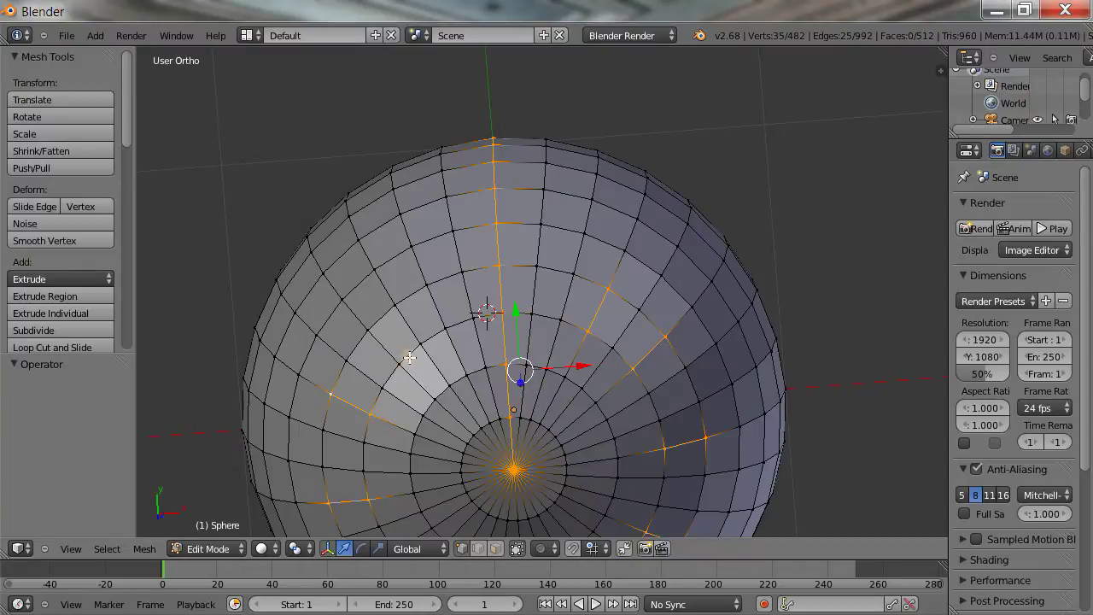
shift+right_click(399, 300)
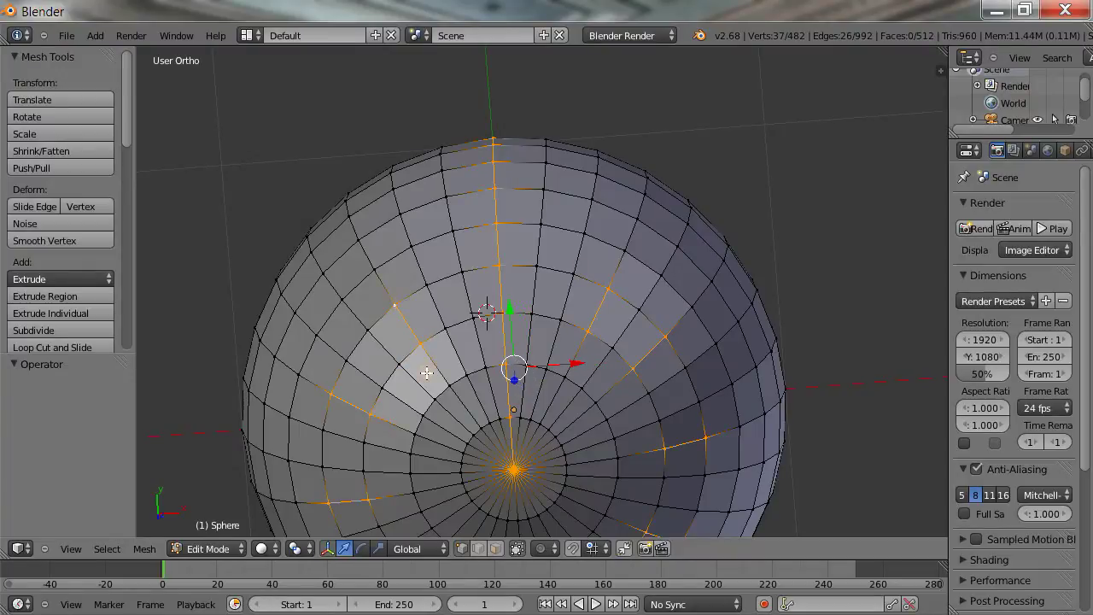
middle_drag(450, 404, 527, 291)
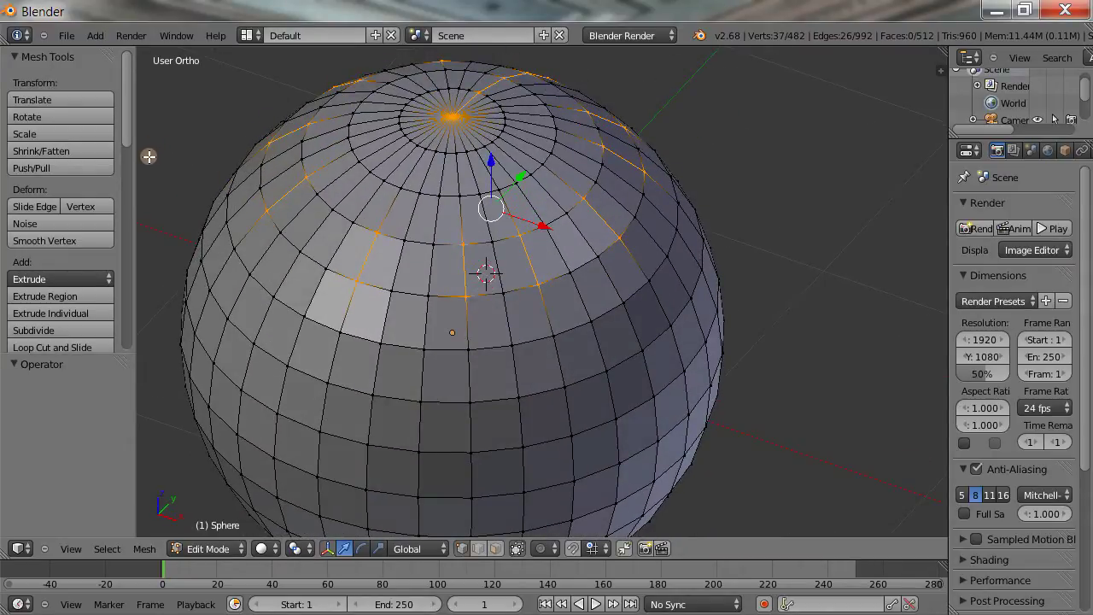
click(107, 549)
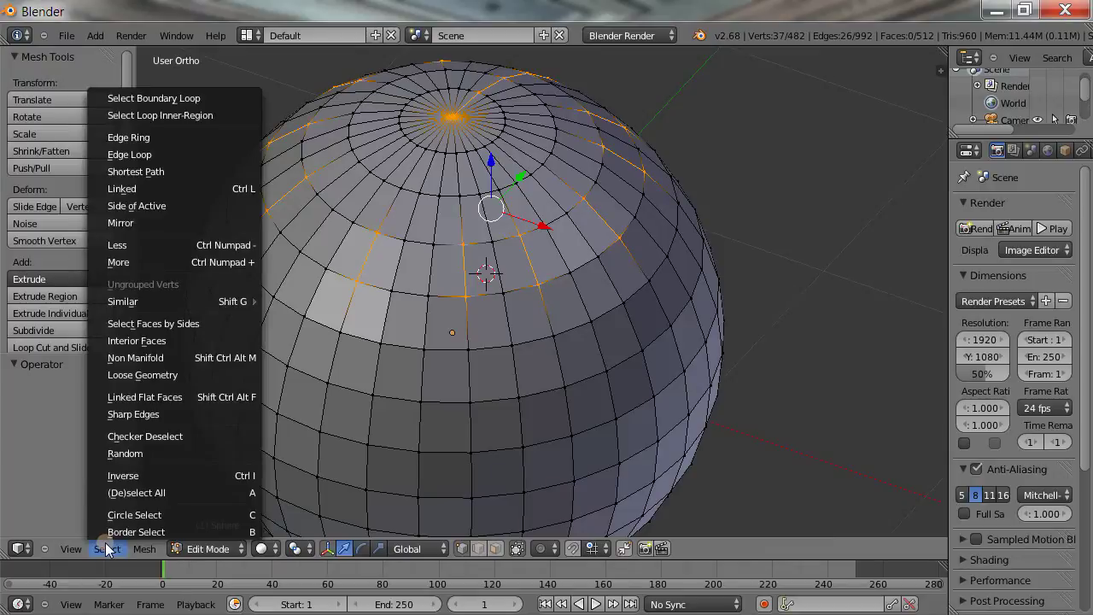
Extend the picked edges into full meridian edge loops (167 vertices) and inspect them from above.
click(171, 152)
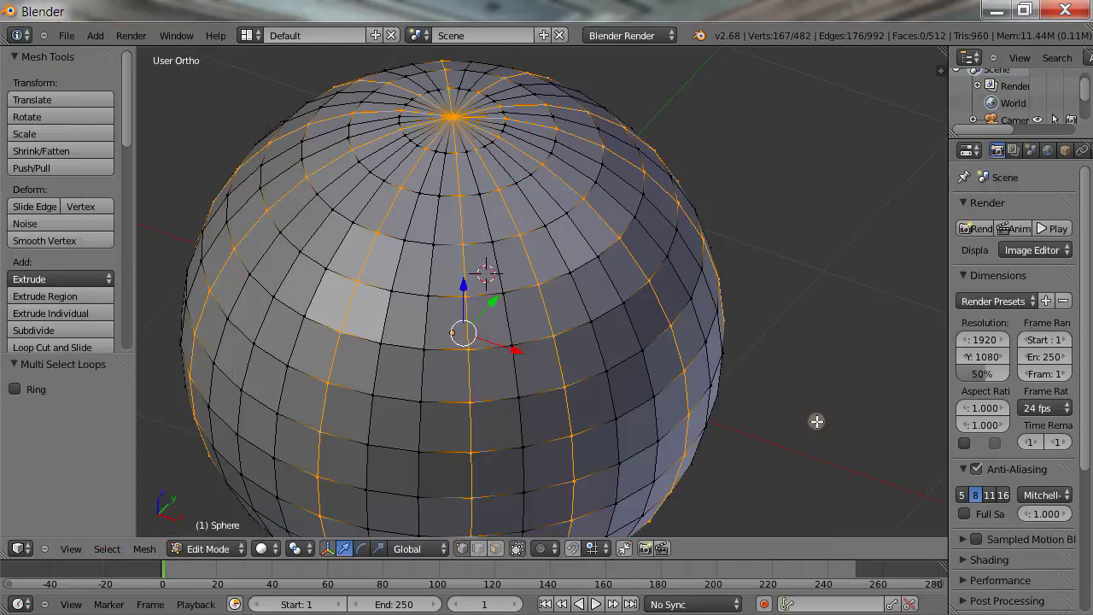
middle_drag(817, 421, 852, 455)
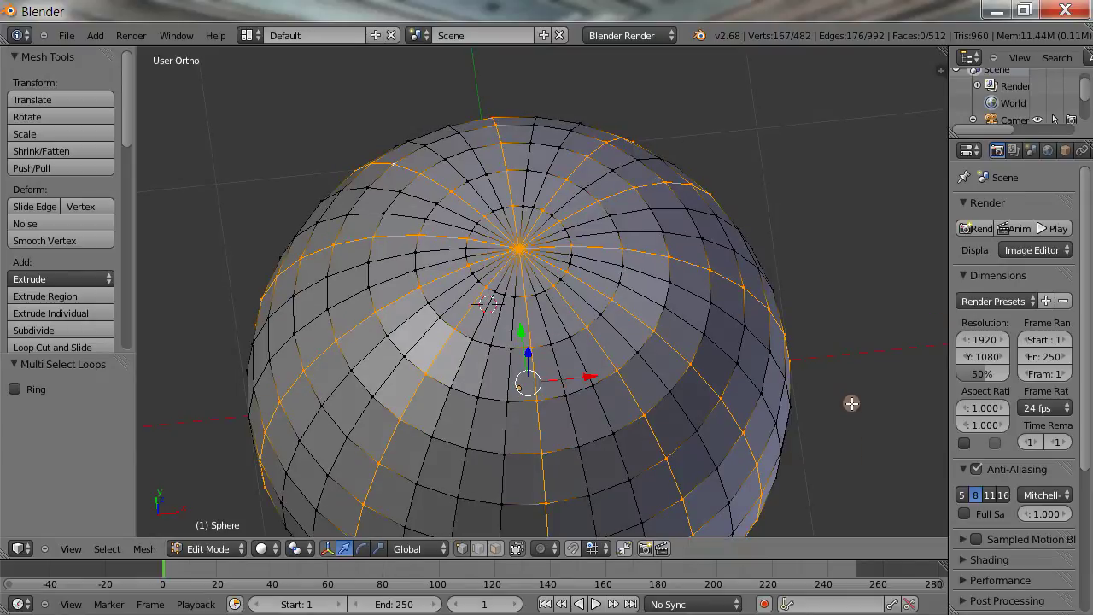
scroll(852, 403, up, 2)
scroll(852, 403, down, 2)
Run Scale on the selected loops to bring up the Resize operator panel.
click(52, 131)
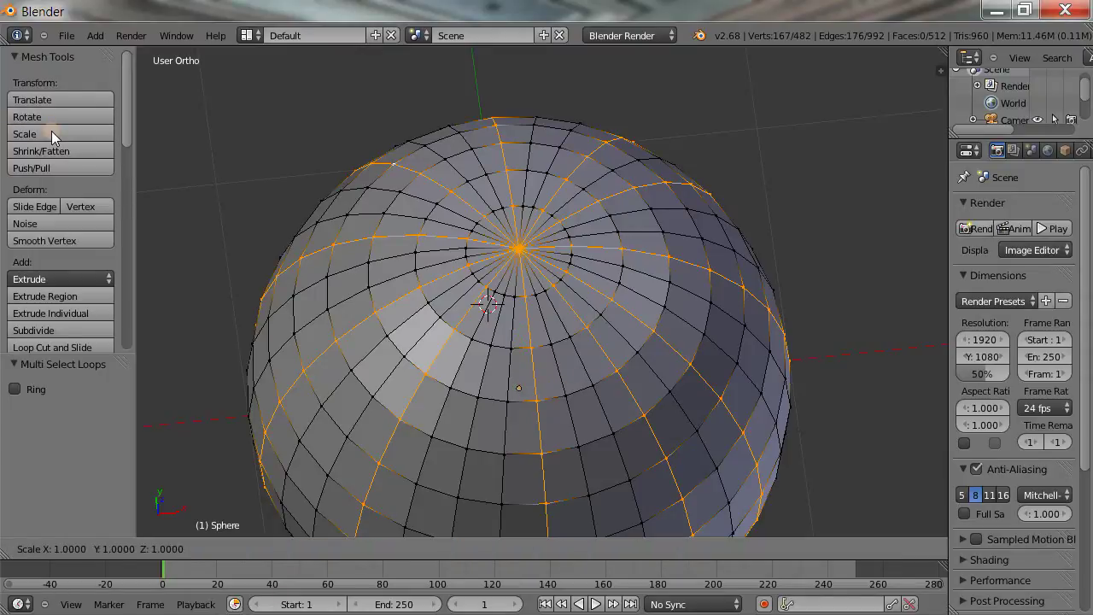
click(52, 131)
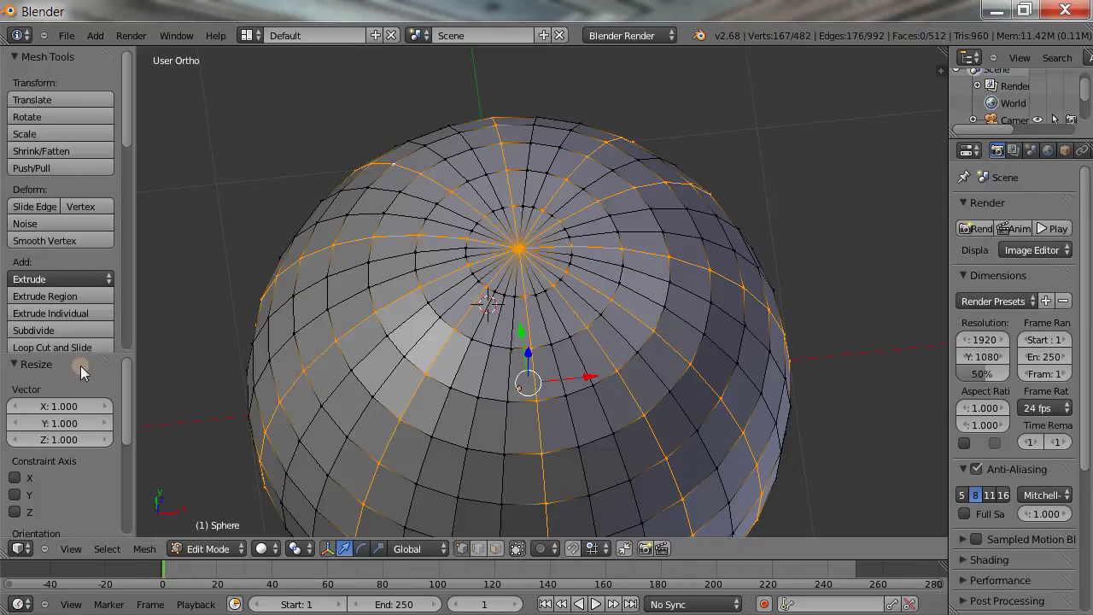
click(67, 134)
click(66, 134)
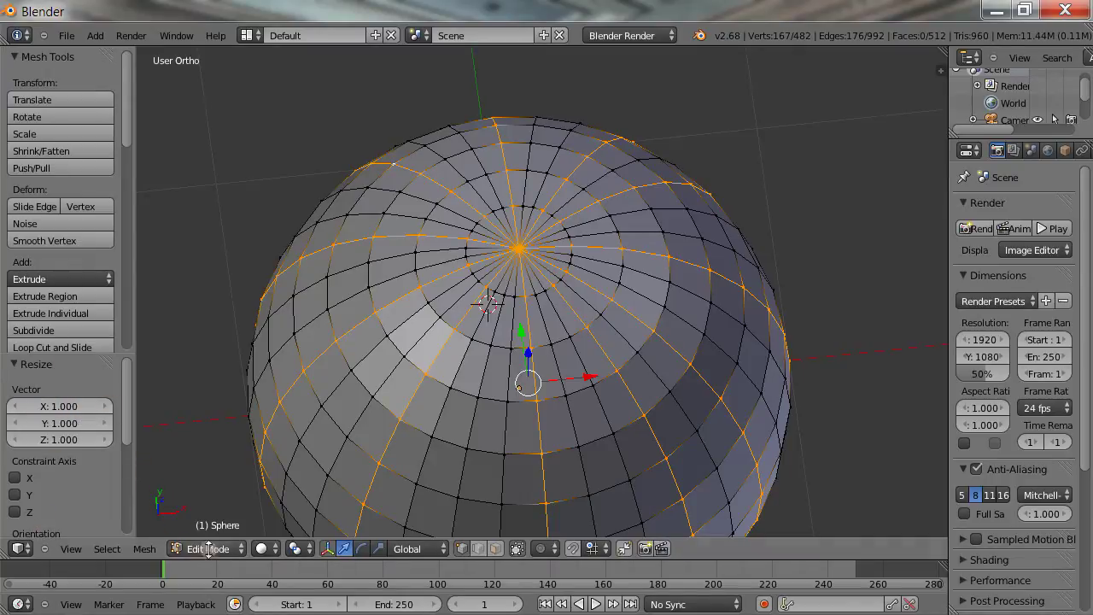
middle_drag(203, 474, 175, 506)
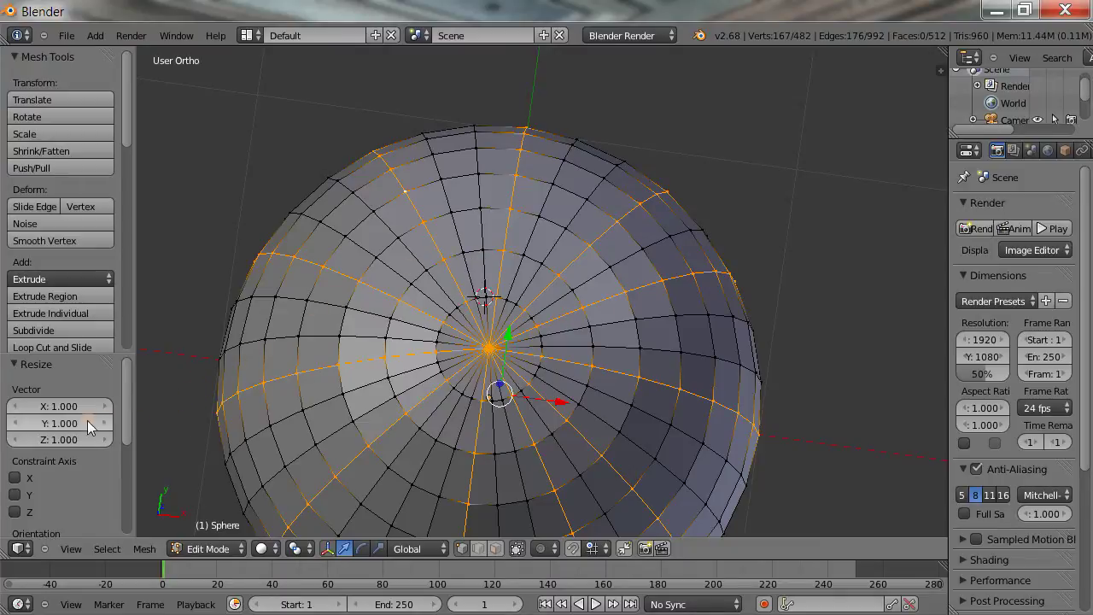
Set Resize X, Y and Z to 0.82, grooving the sphere, and orbit to inspect it.
click(62, 399)
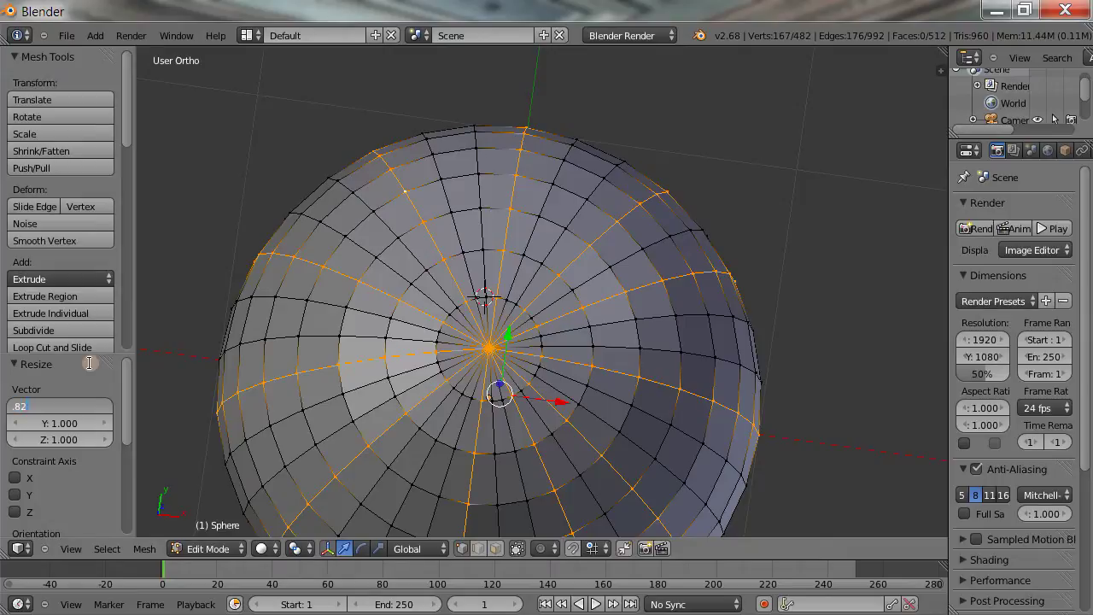
key(Return)
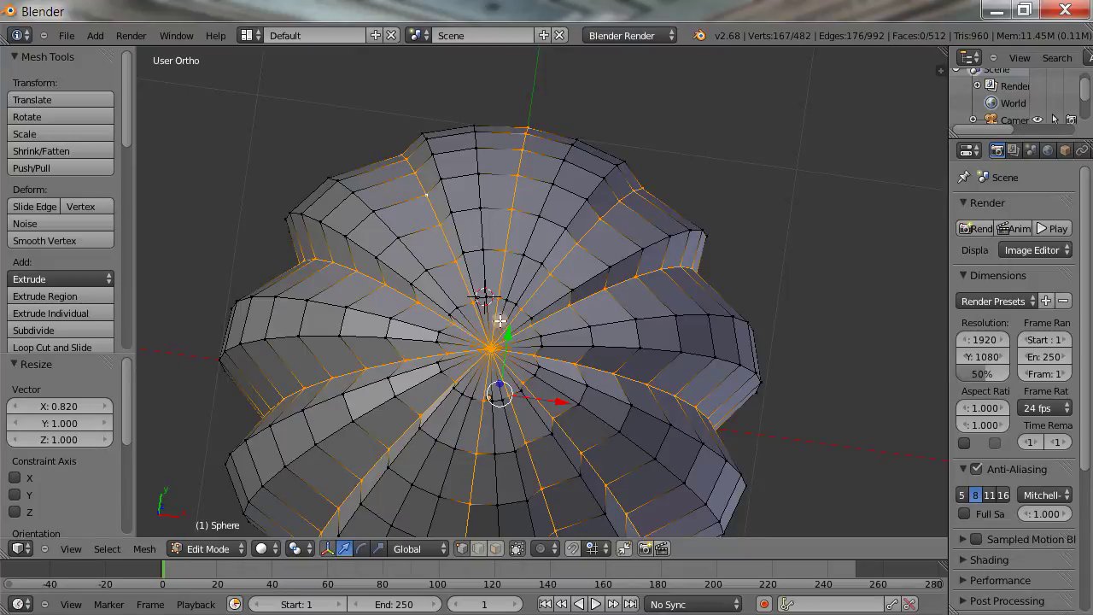
click(77, 422)
key(BackSpace)
key(BackSpace)
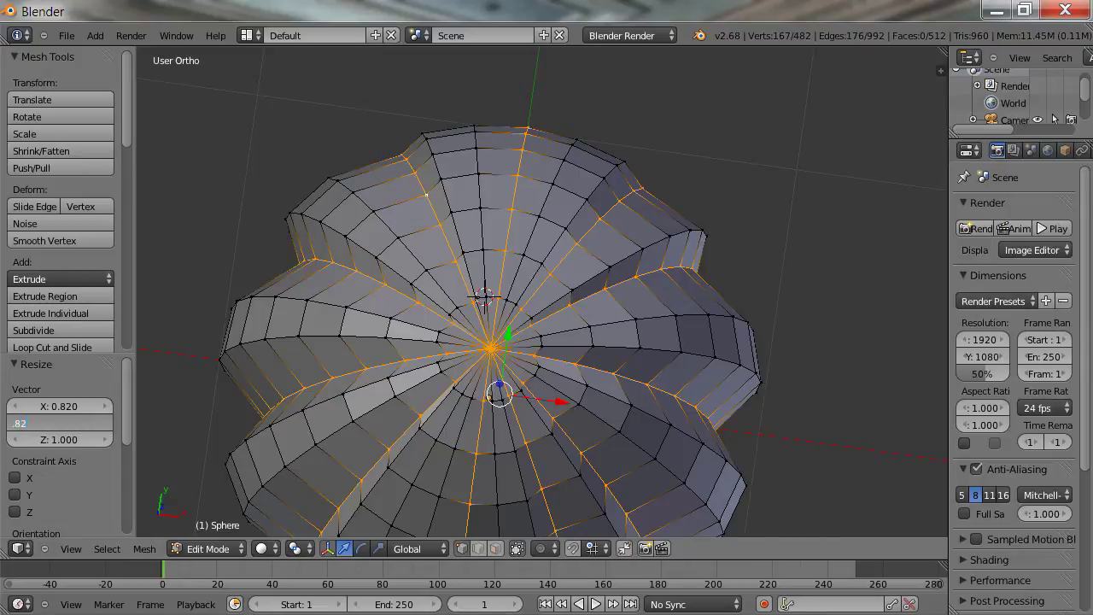
text(.82)
key(Return)
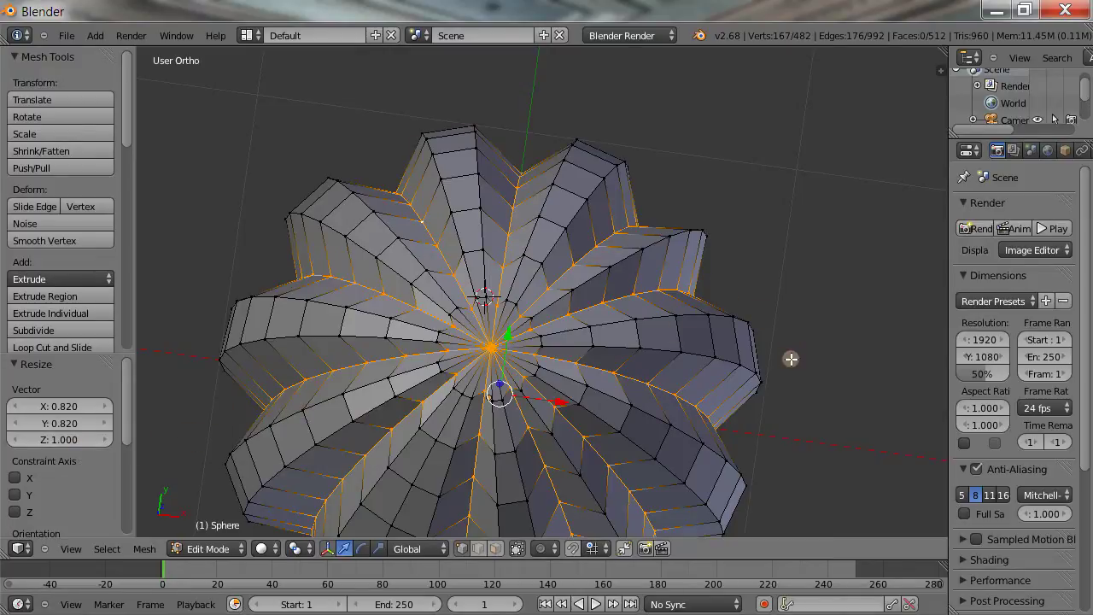
middle_drag(791, 359, 816, 242)
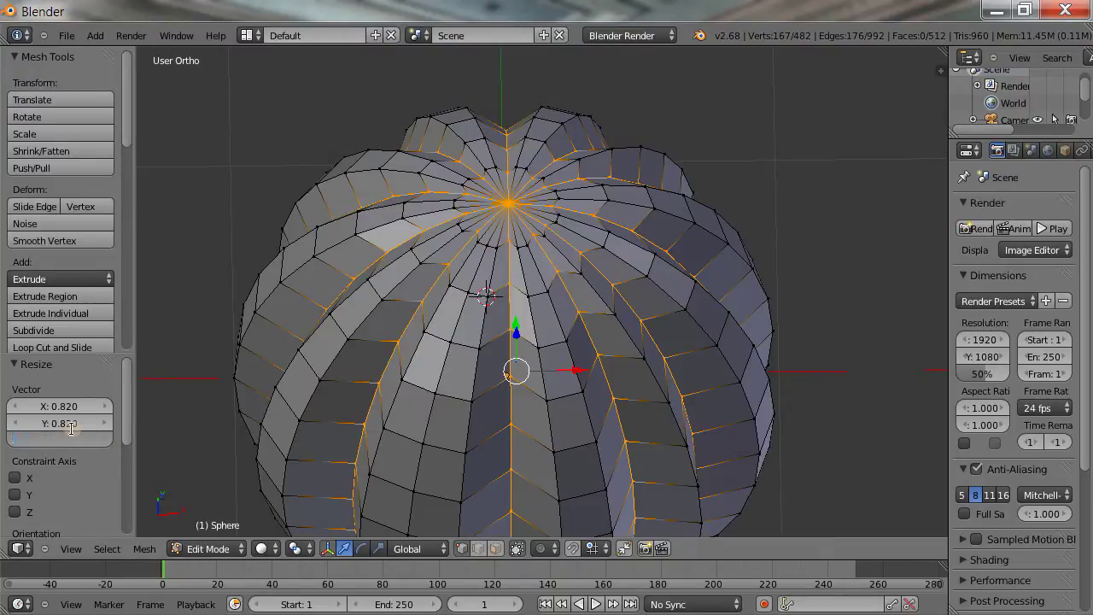
key(Return)
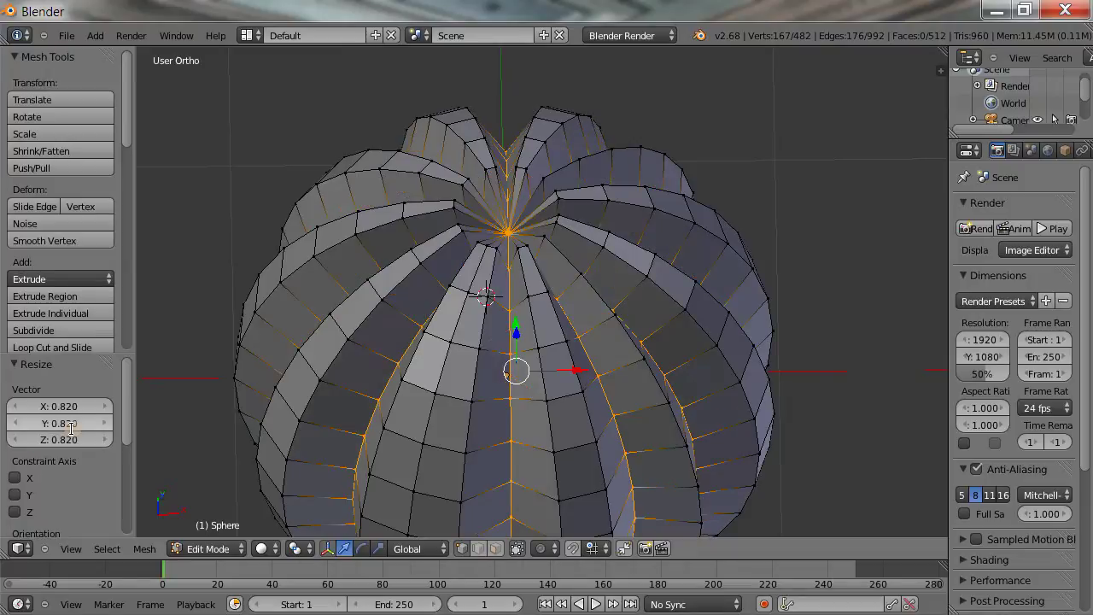
scroll(776, 189, up, 3)
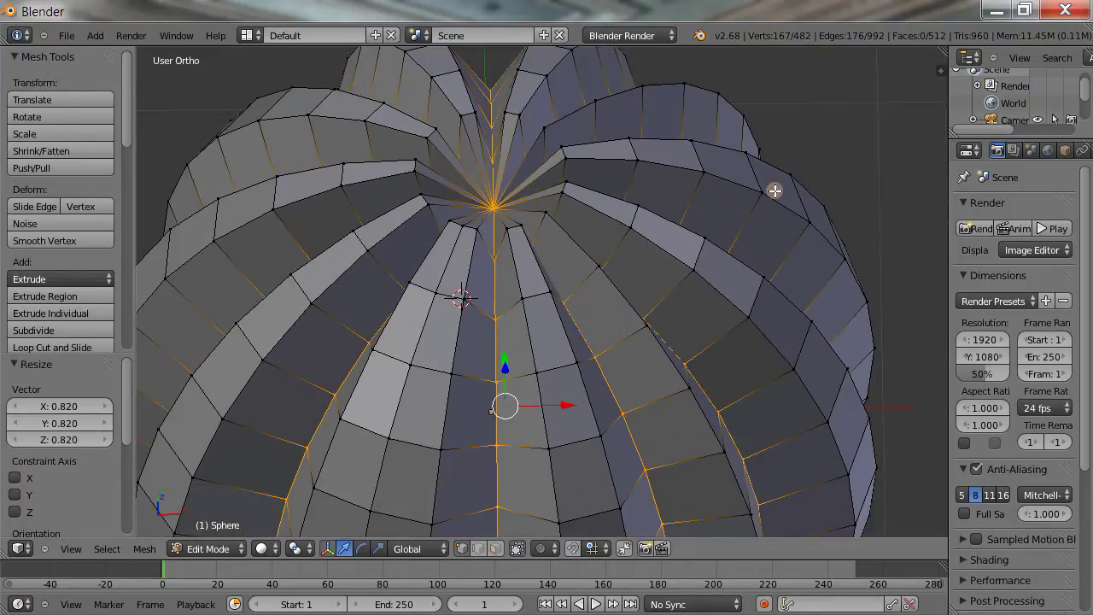
middle_drag(774, 188, 744, 309)
Undo the 0.82 resize and run Scale again on the selected loops.
key(ctrl+z)
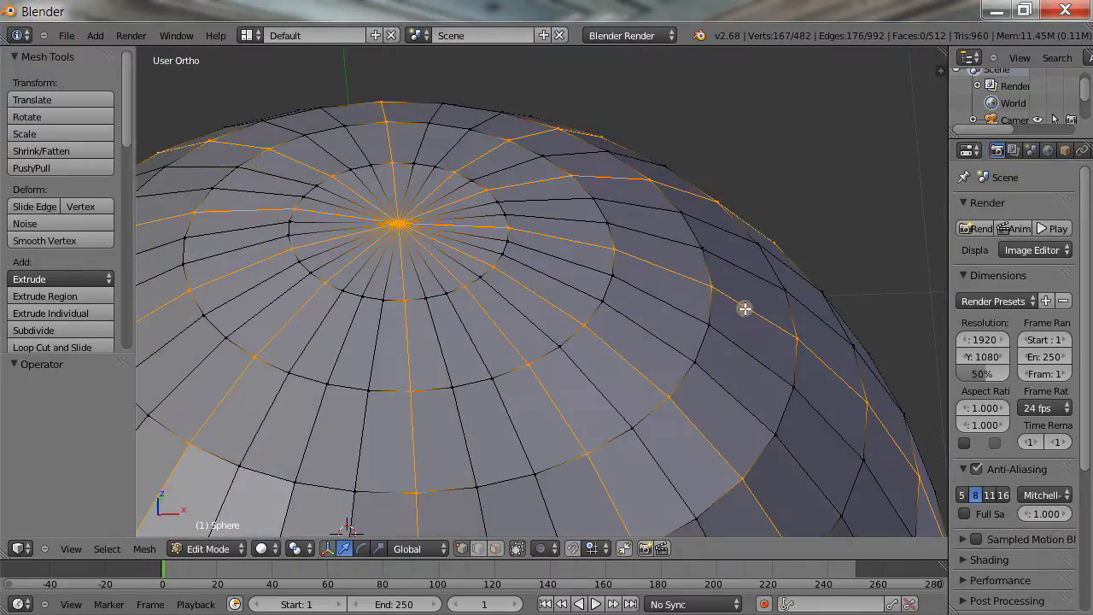
middle_drag(659, 317, 537, 341)
scroll(538, 341, down, 4)
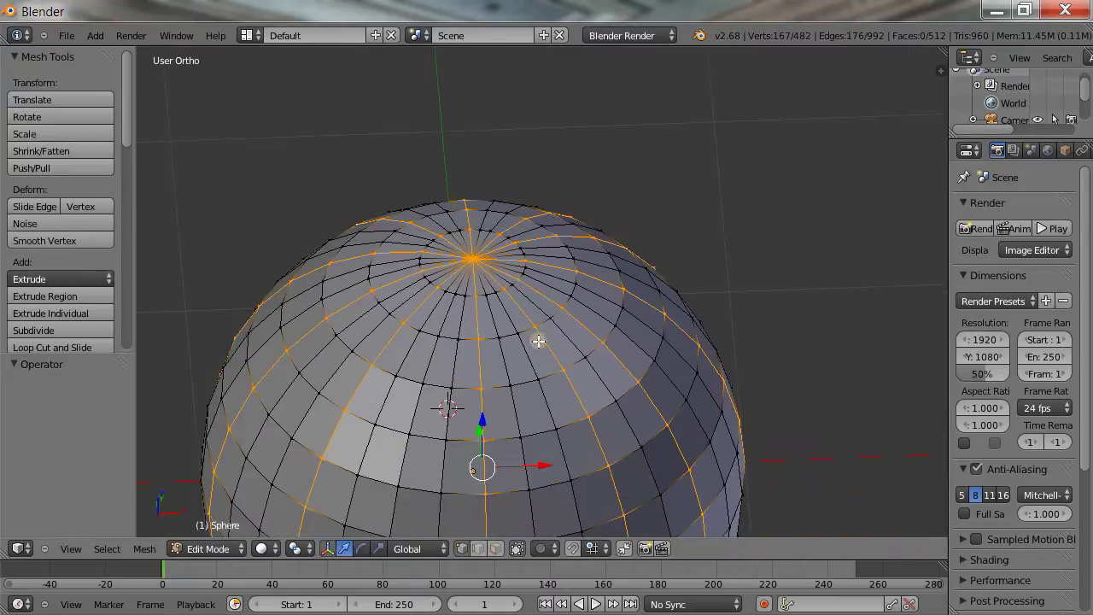
click(64, 135)
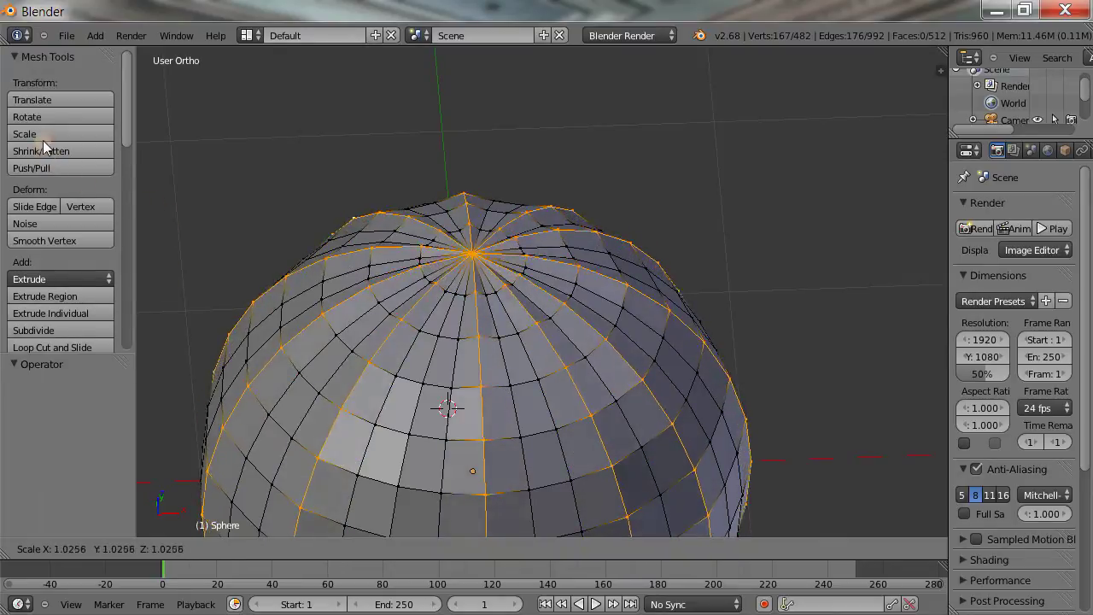
click(42, 132)
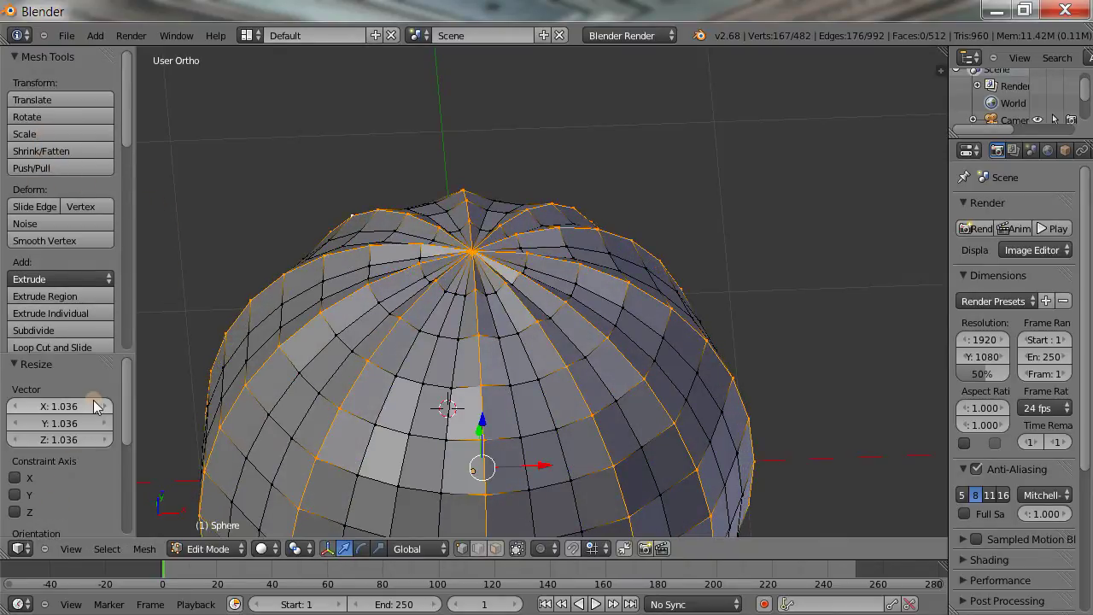
ctrl+scroll(87, 403, up, 2)
ctrl+scroll(86, 403, up, 1)
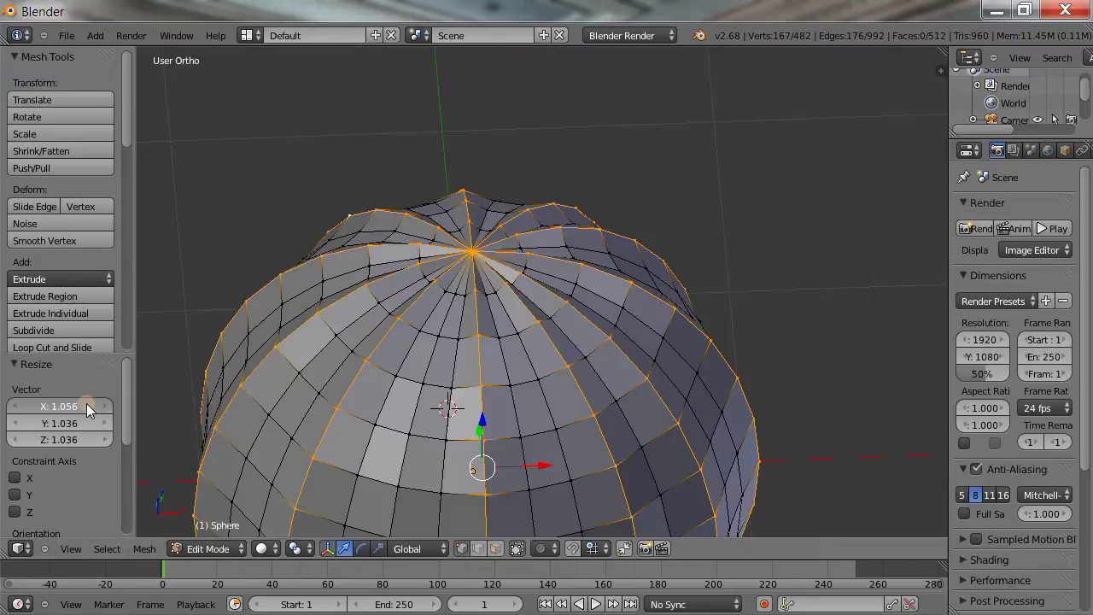
Set the Resize values to X 0.81, Y 0.81 and Z 1.
click(75, 405)
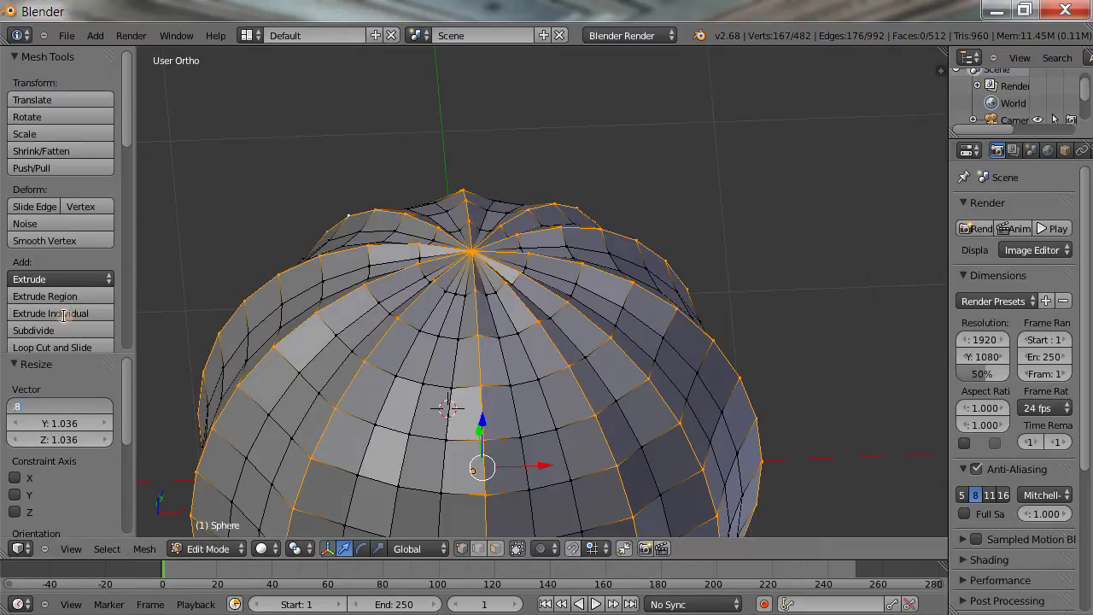
key(Return)
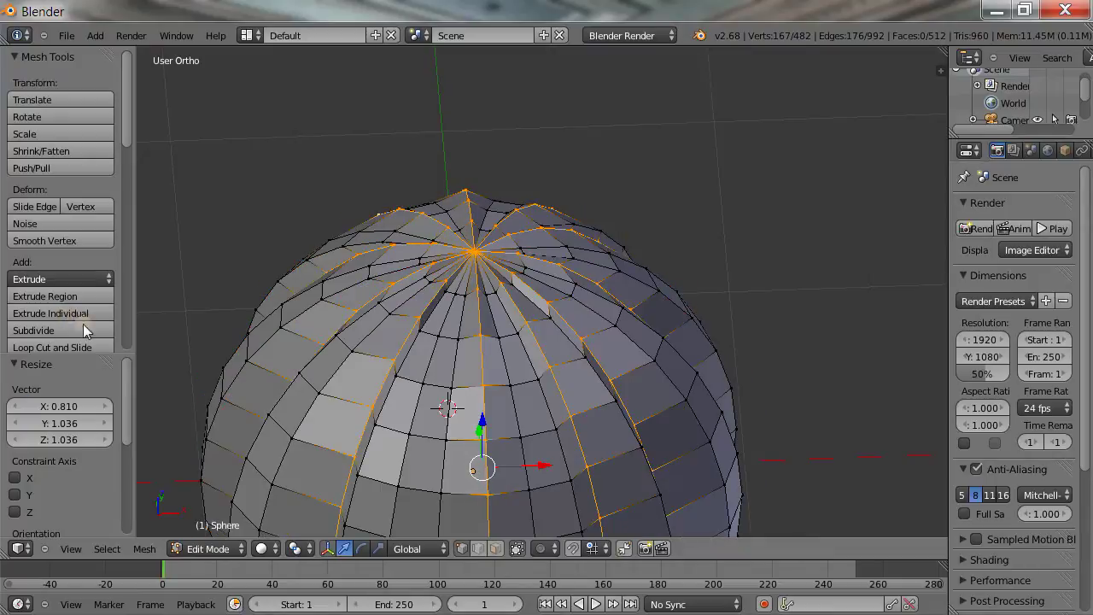
click(80, 422)
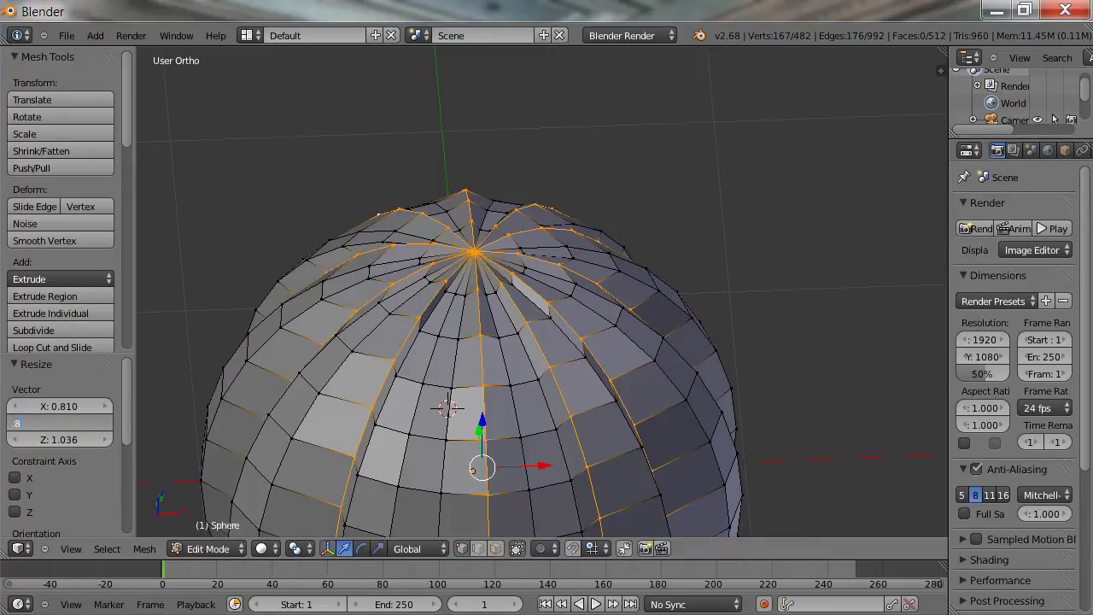
key(Return)
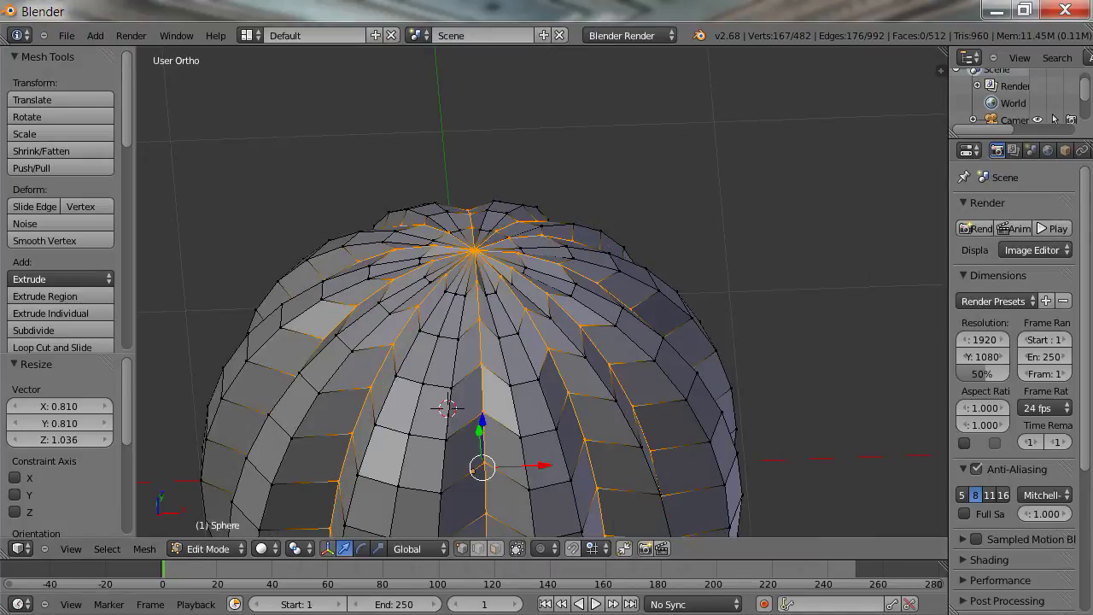
click(70, 439)
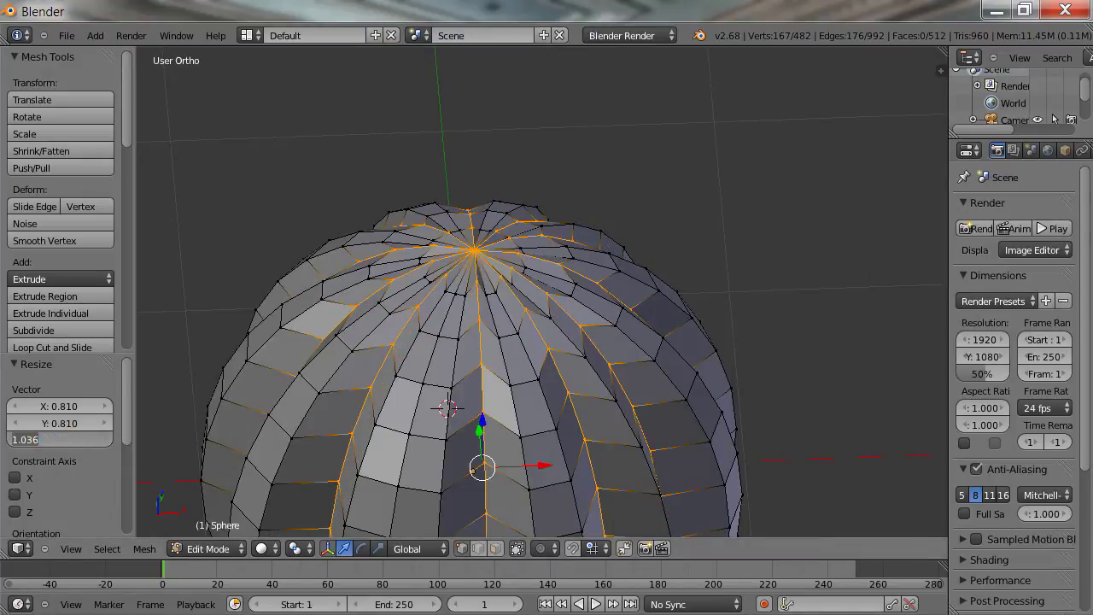
text(1)
key(Return)
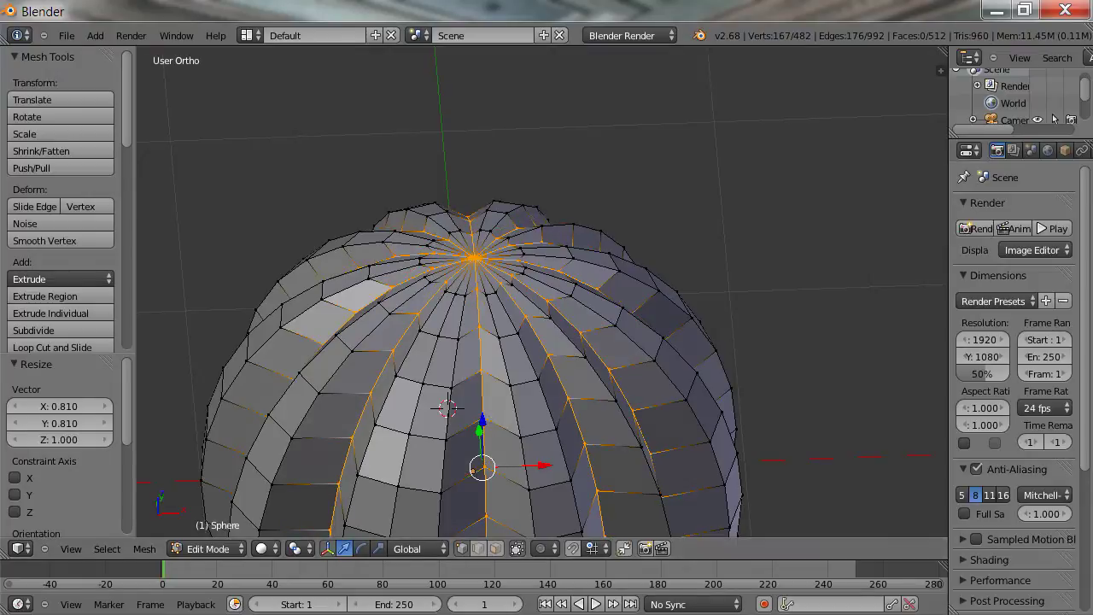
middle_drag(675, 200, 679, 171)
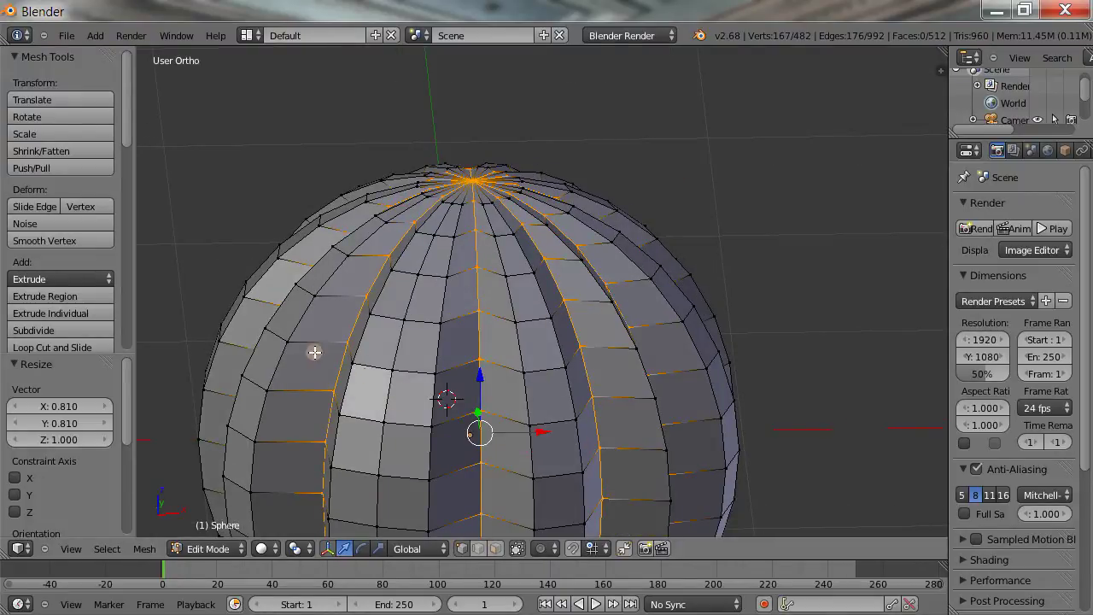
click(121, 552)
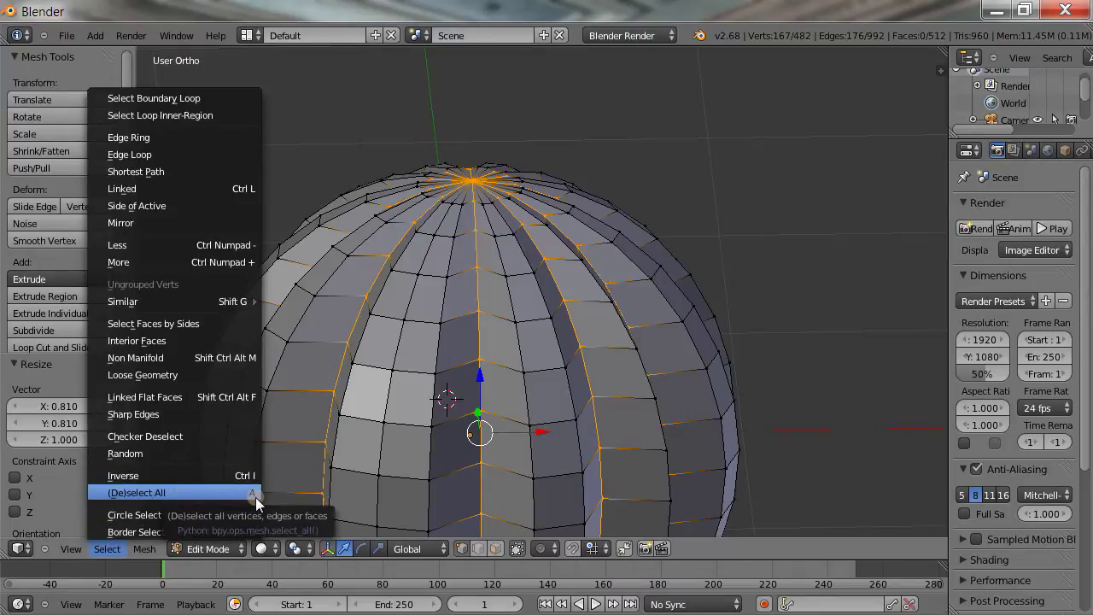
Clear the vertex selection with (De)select All and the A toggle.
click(187, 495)
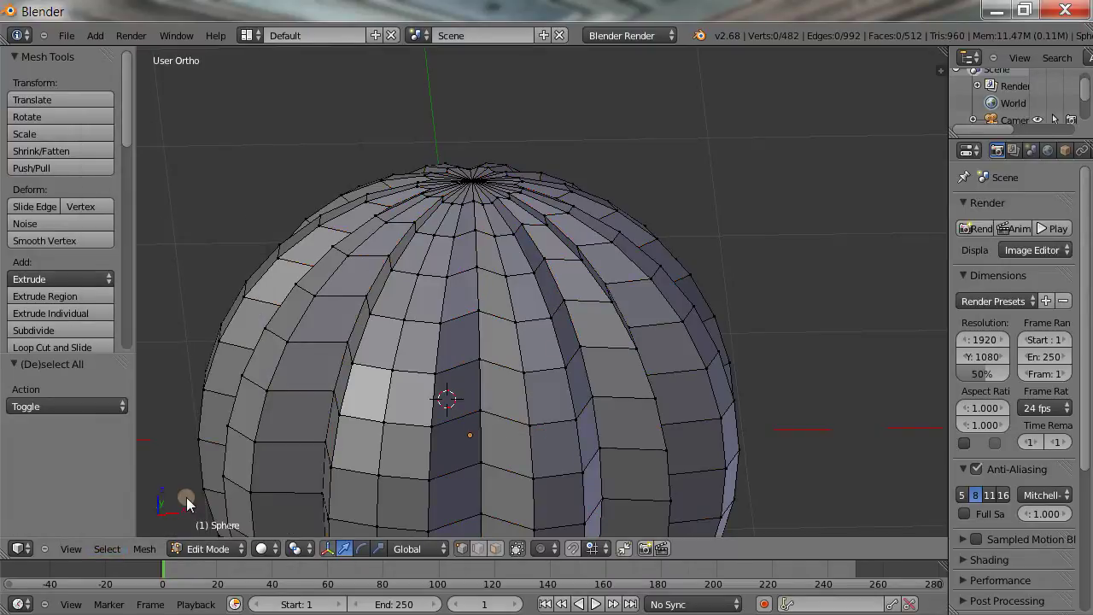
click(100, 551)
key(a)
key(a)
key(a)
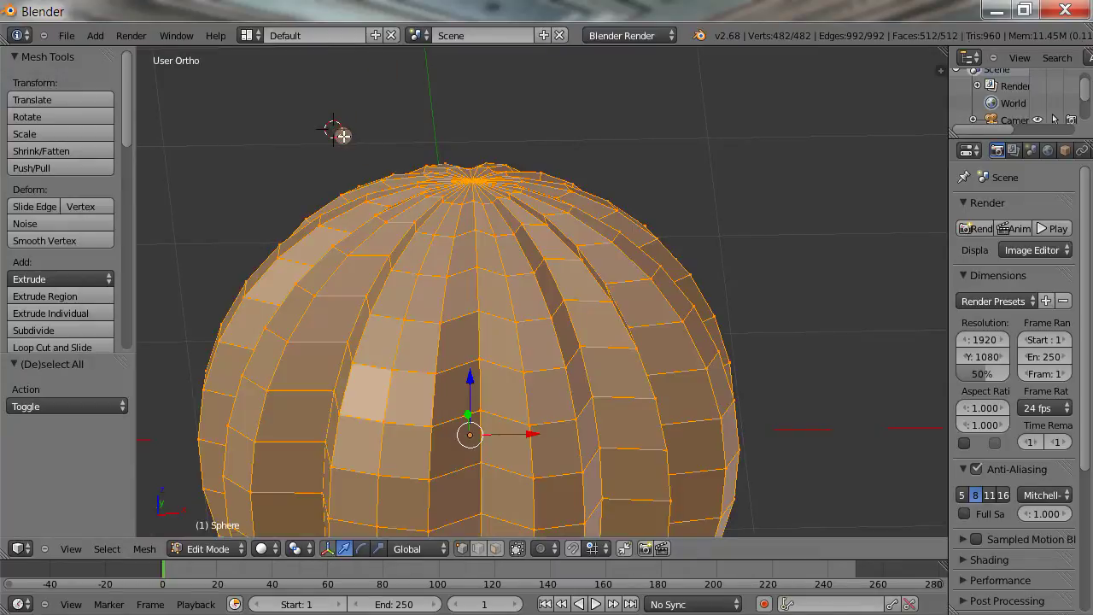
key(a)
key(a)
key(a)
Orbit around the ribbed sphere, then switch to Front orthographic view and recentre it.
middle_drag(360, 148, 376, 45)
middle_drag(406, 19, 368, 137)
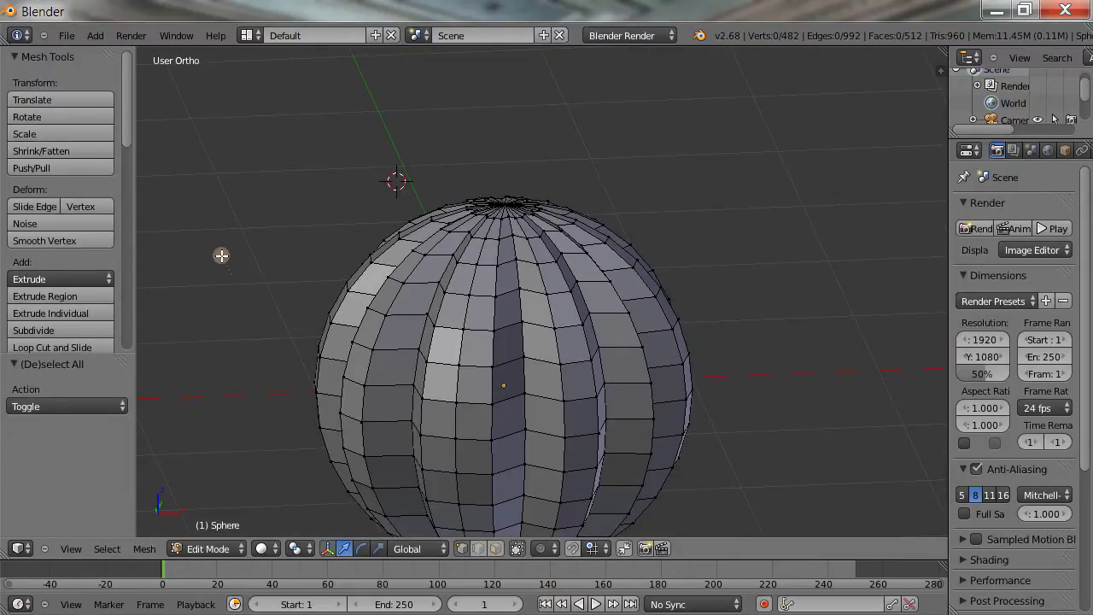
click(71, 549)
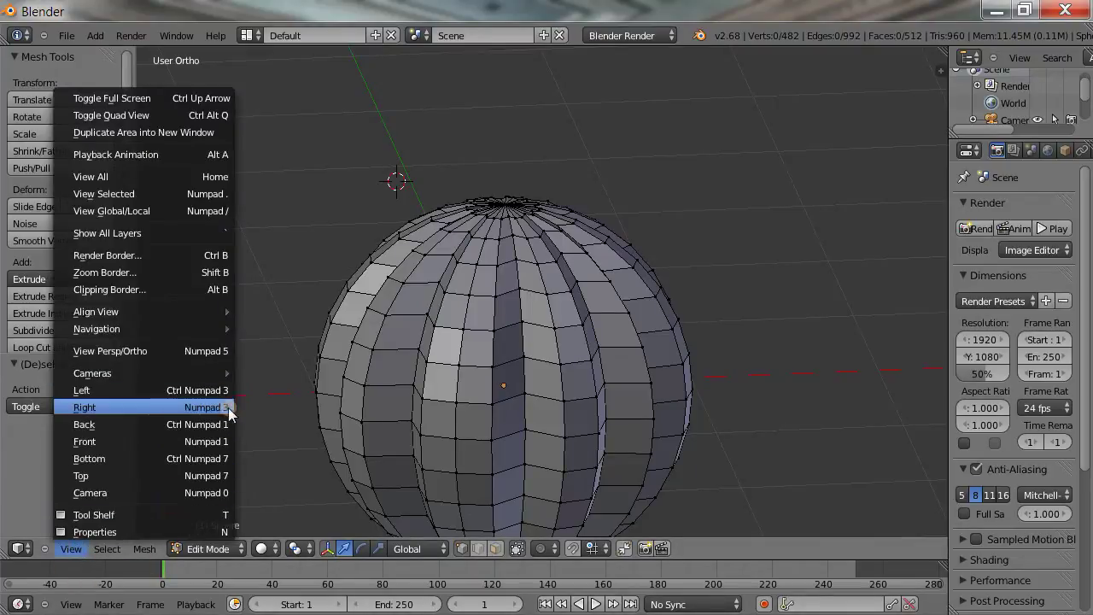
click(225, 441)
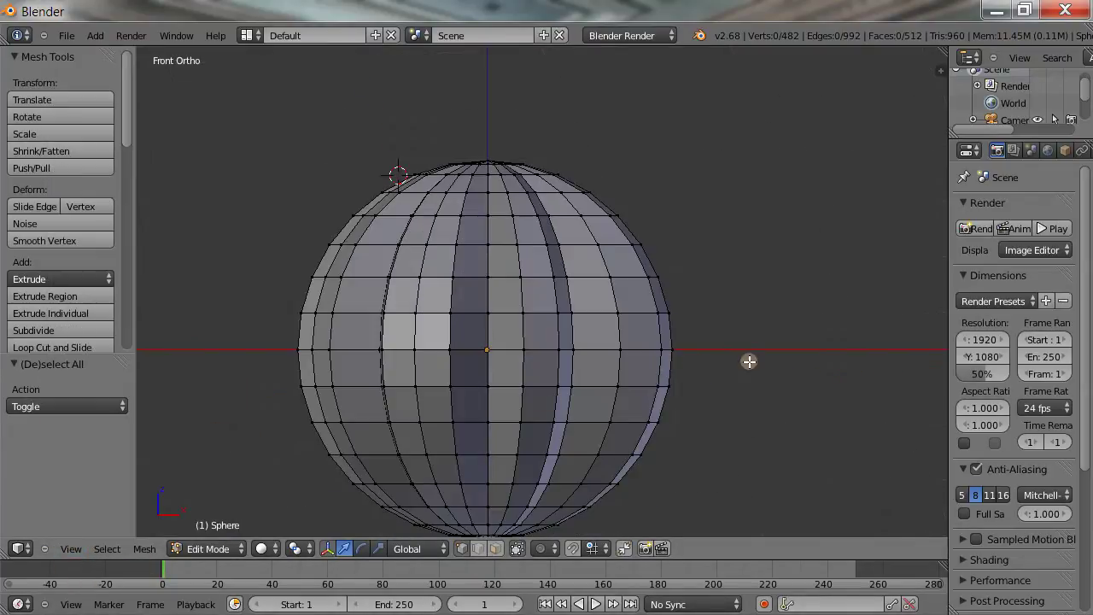
shift+middle_drag(759, 358, 771, 332)
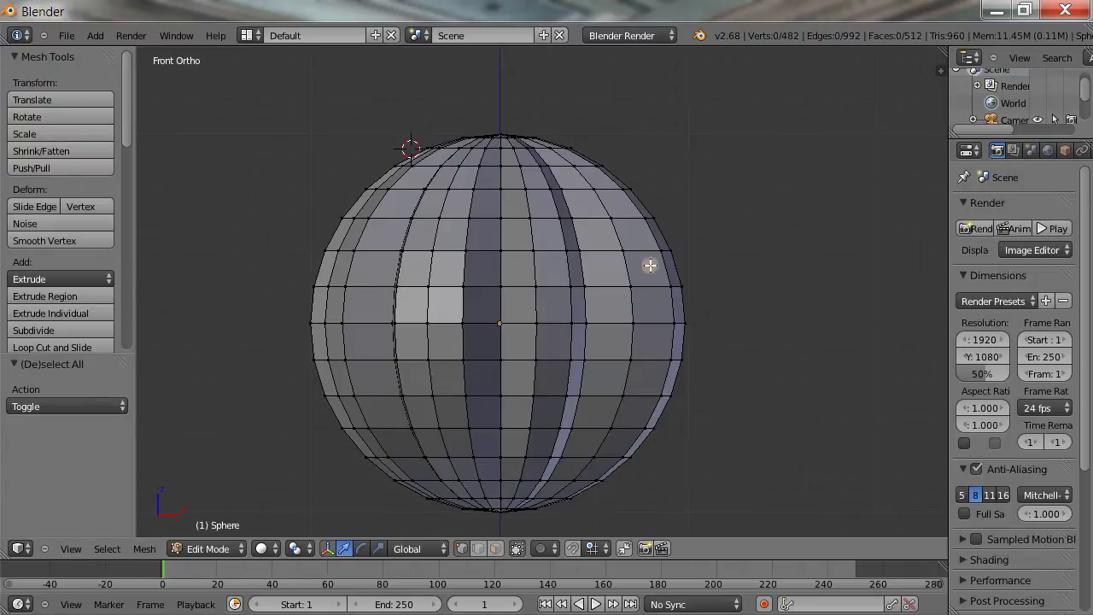
Switch the sphere to Object Mode and flatten it to a Z scale of 0.870.
click(242, 549)
click(236, 536)
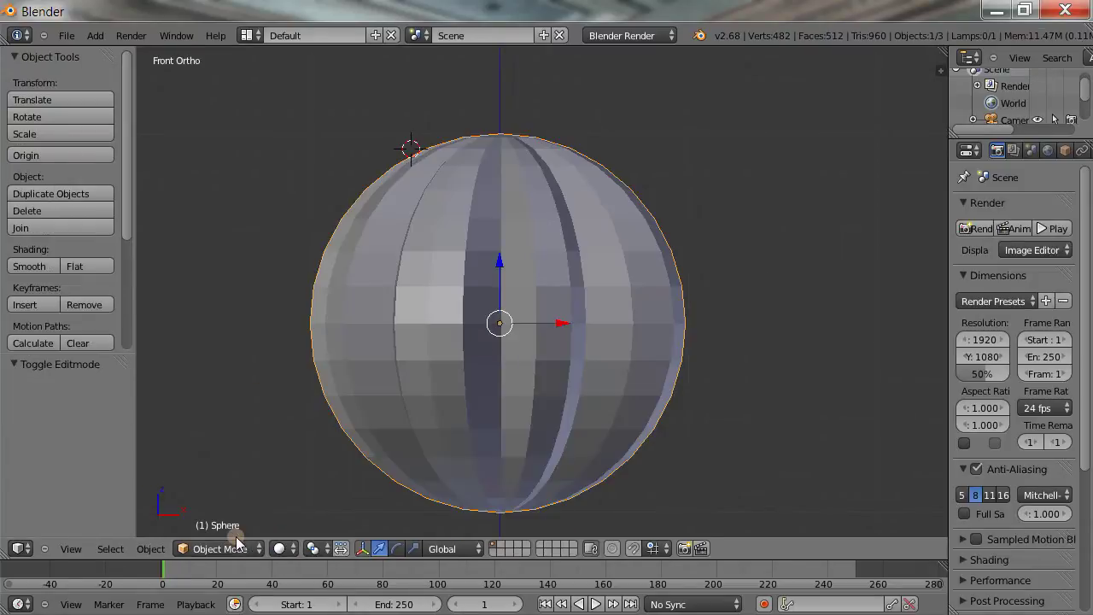
click(71, 134)
click(72, 134)
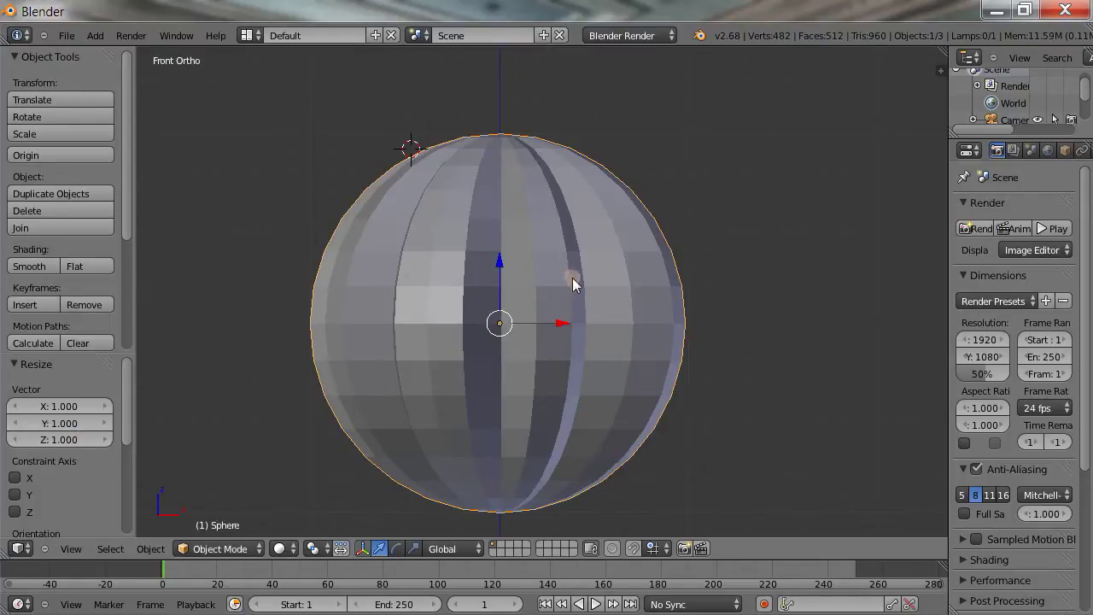
right_click(173, 476)
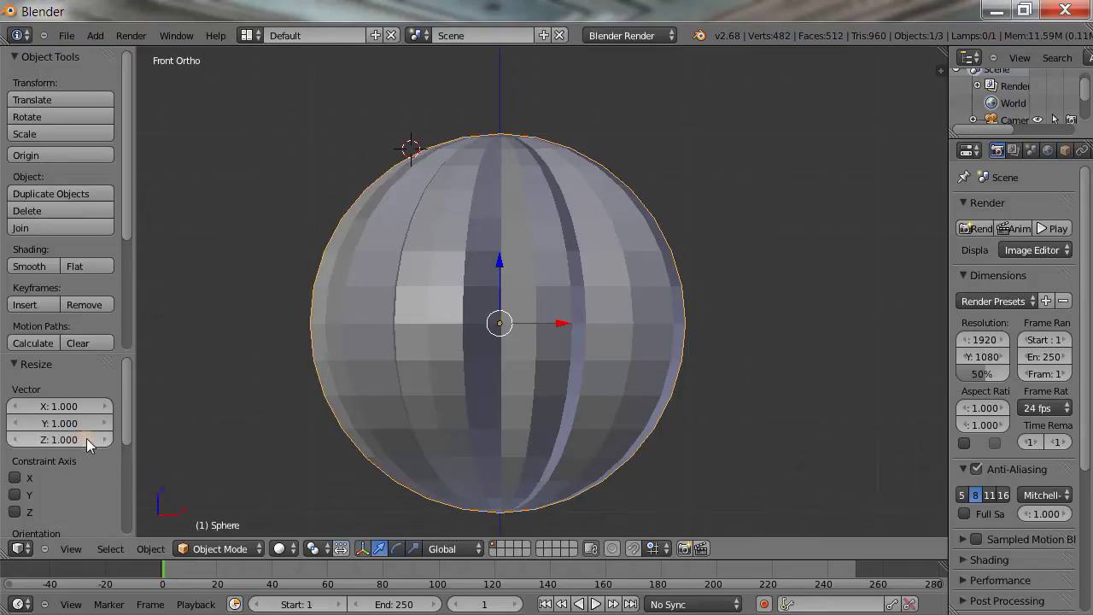
drag(11, 443, 14, 444)
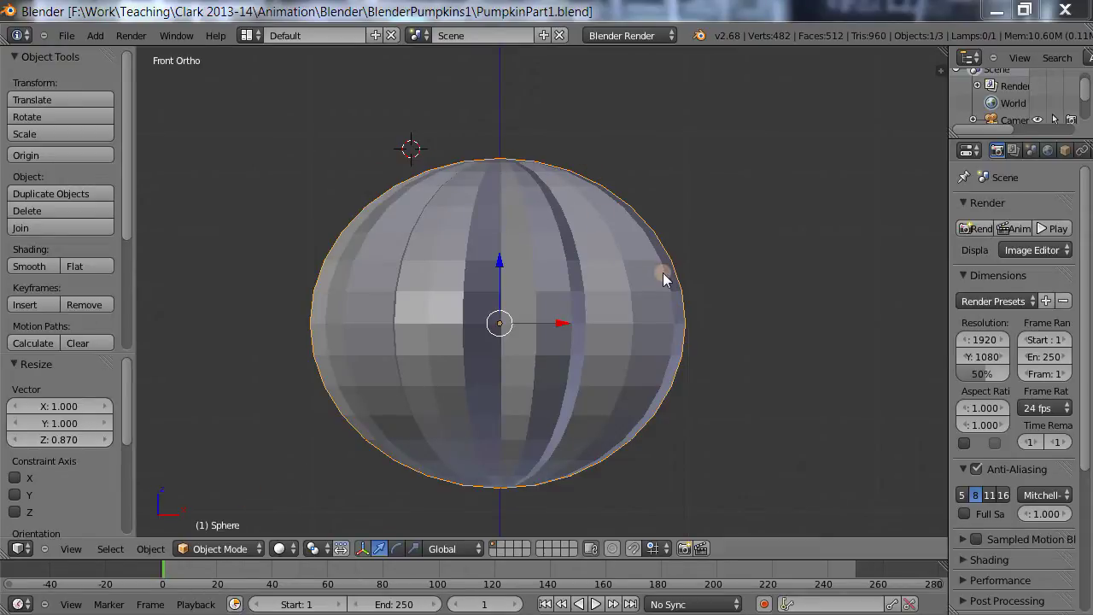
Orbit and zoom to view the pumpkin top close up where its ribs converge.
middle_drag(795, 246, 794, 248)
scroll(795, 248, up, 2)
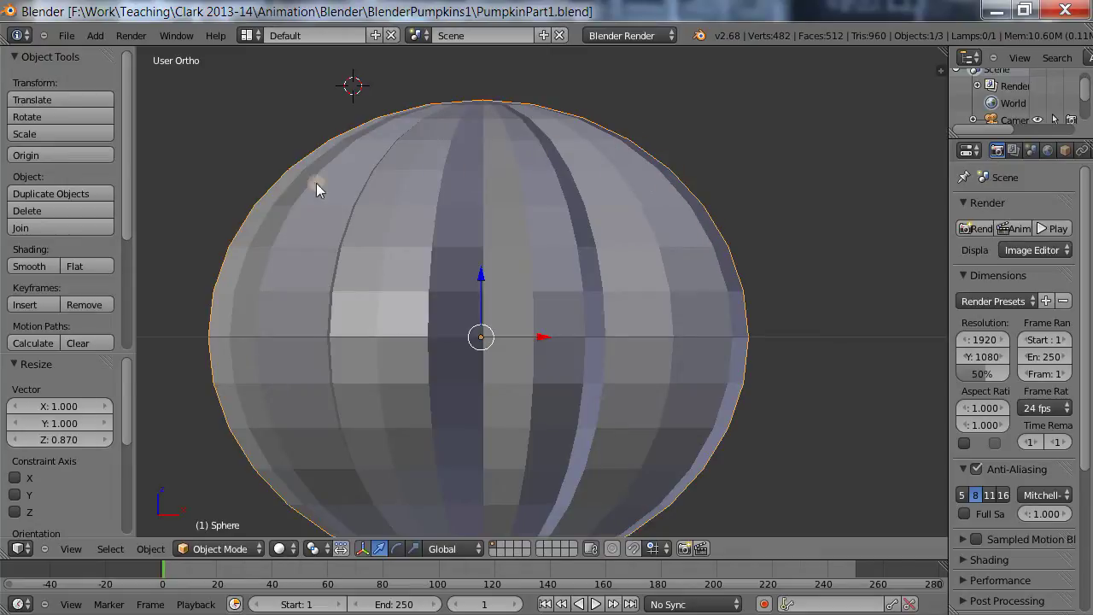
scroll(570, 231, down, 3)
scroll(569, 233, up, 2)
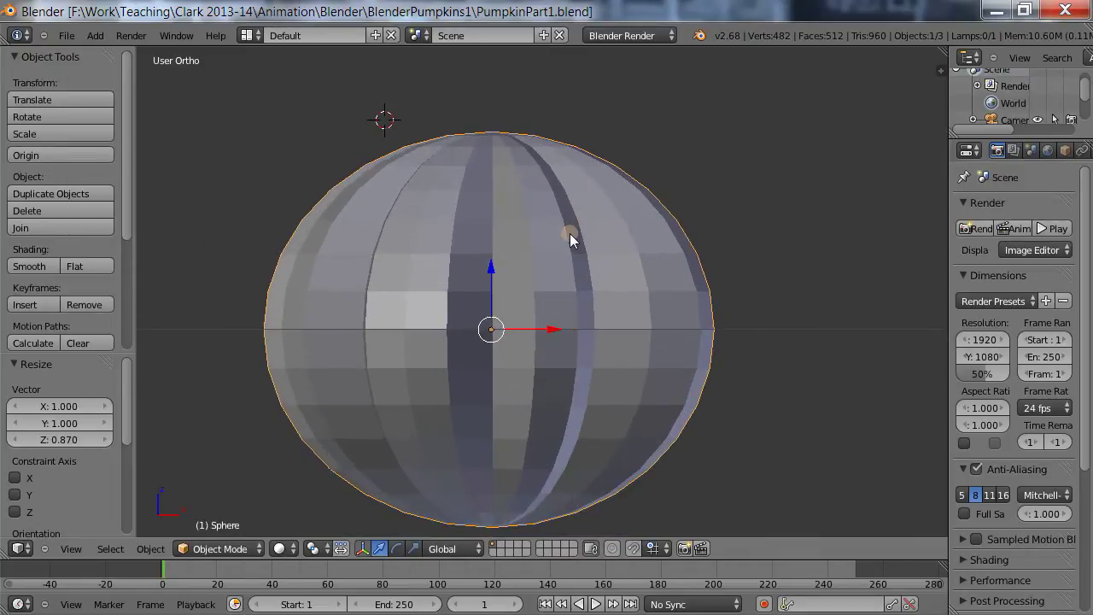
scroll(570, 234, down, 1)
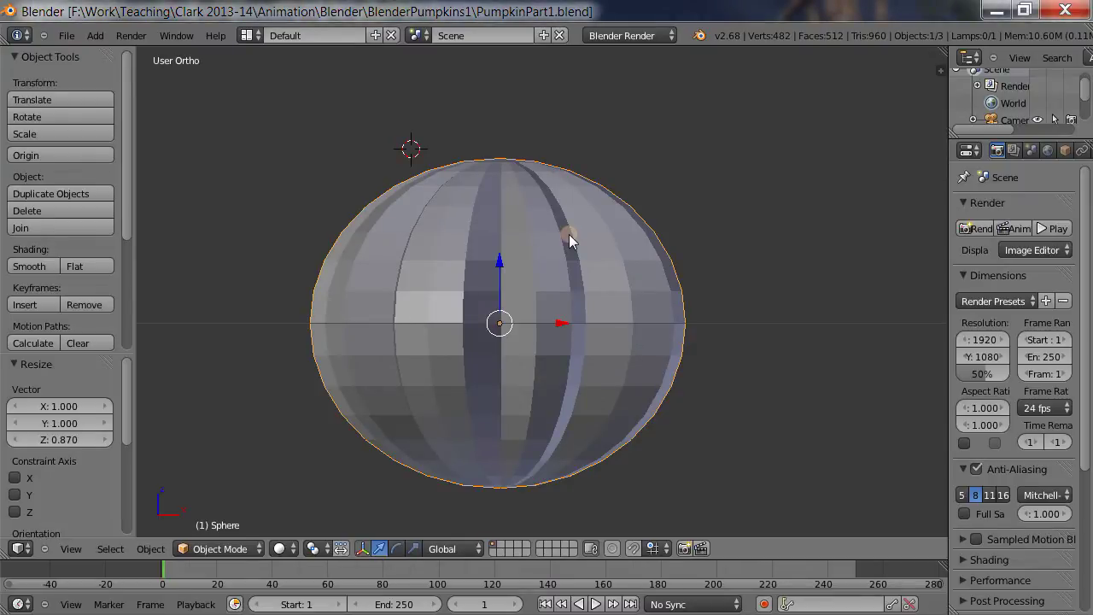
scroll(569, 234, up, 1)
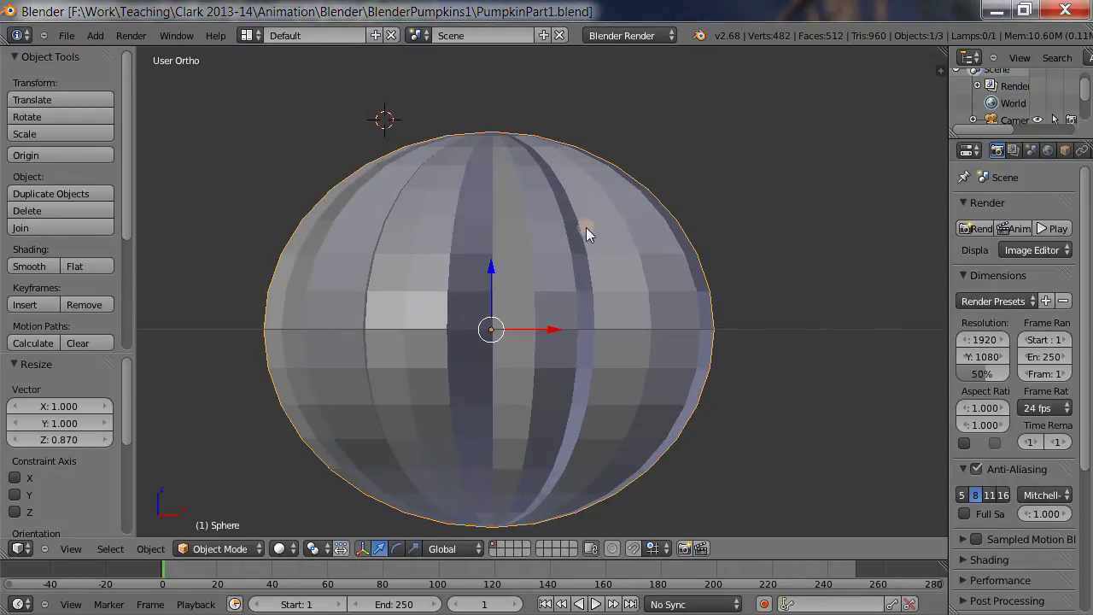
scroll(594, 182, down, 2)
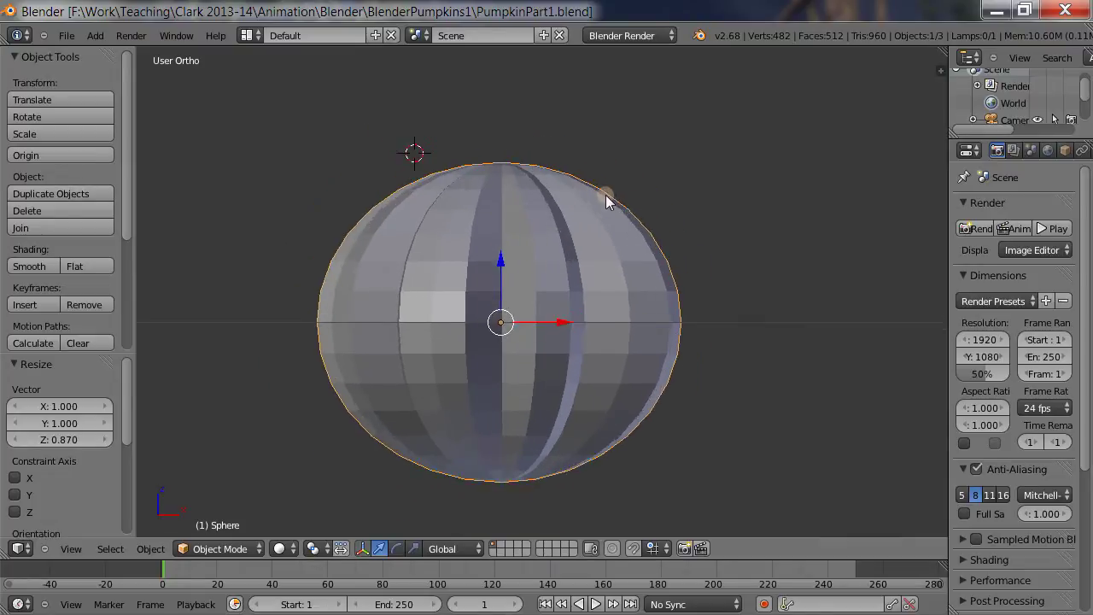
scroll(608, 181, up, 1)
scroll(611, 182, down, 1)
middle_drag(615, 188, 615, 275)
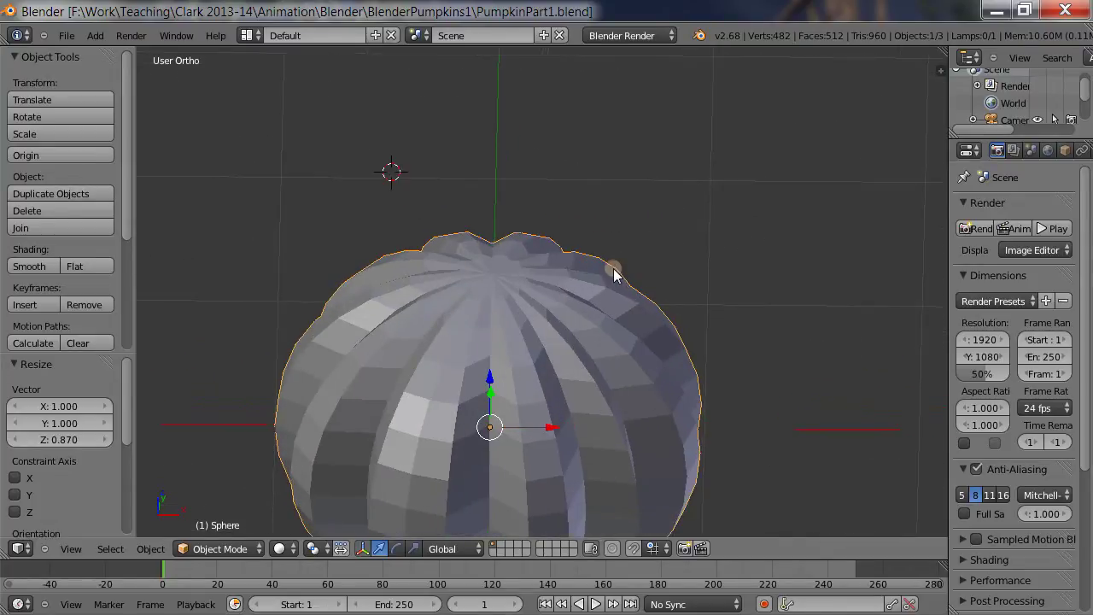
scroll(612, 268, up, 3)
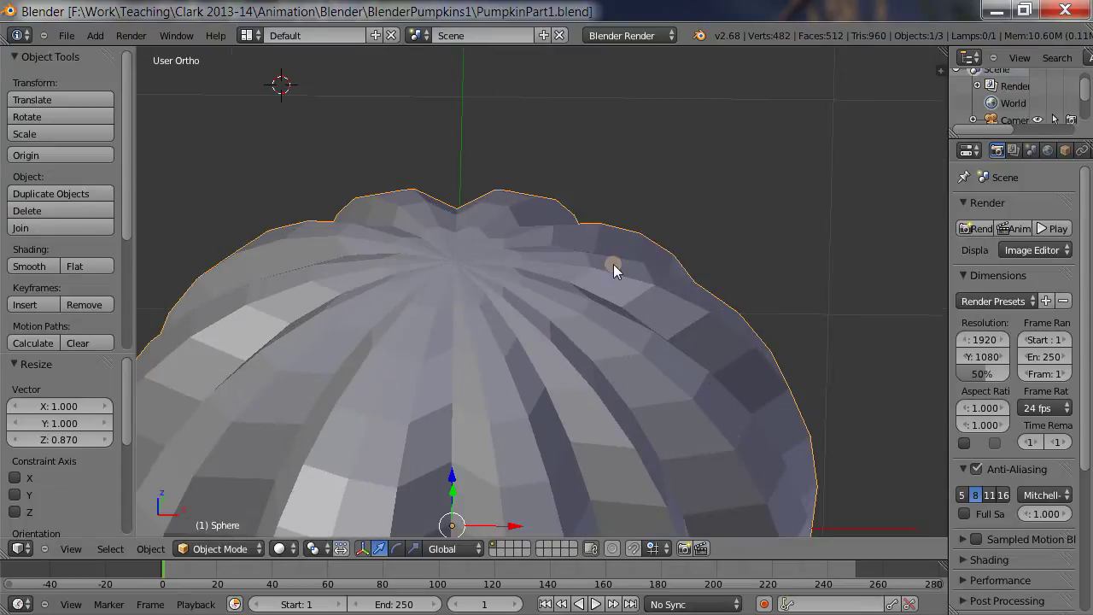
Return the pumpkin to Edit Mode with face select mode, viewing the top at an angle.
click(219, 547)
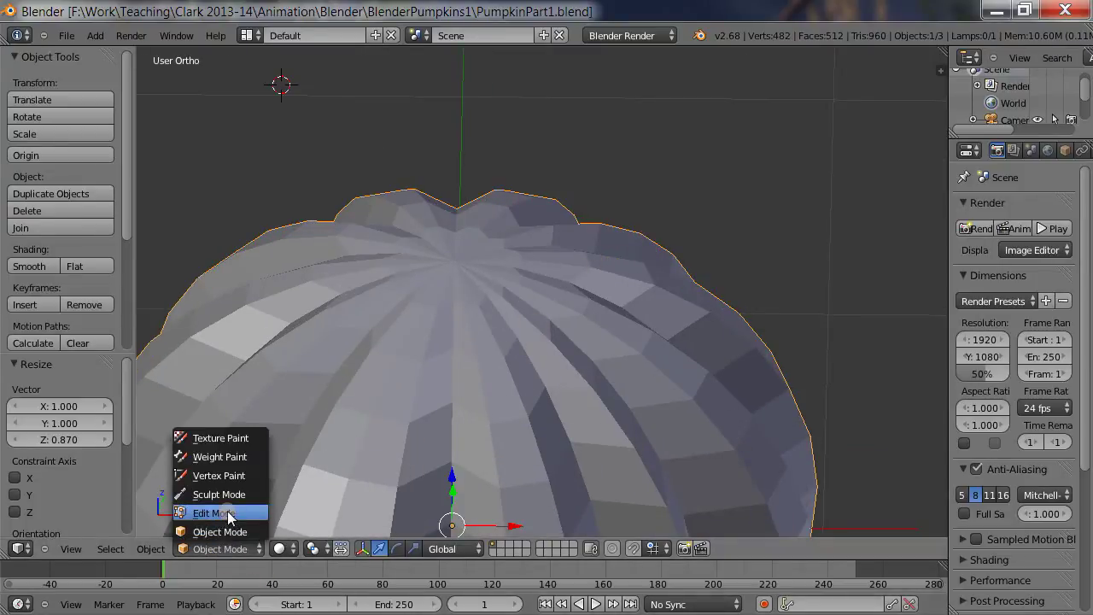
click(213, 512)
middle_drag(634, 231, 659, 262)
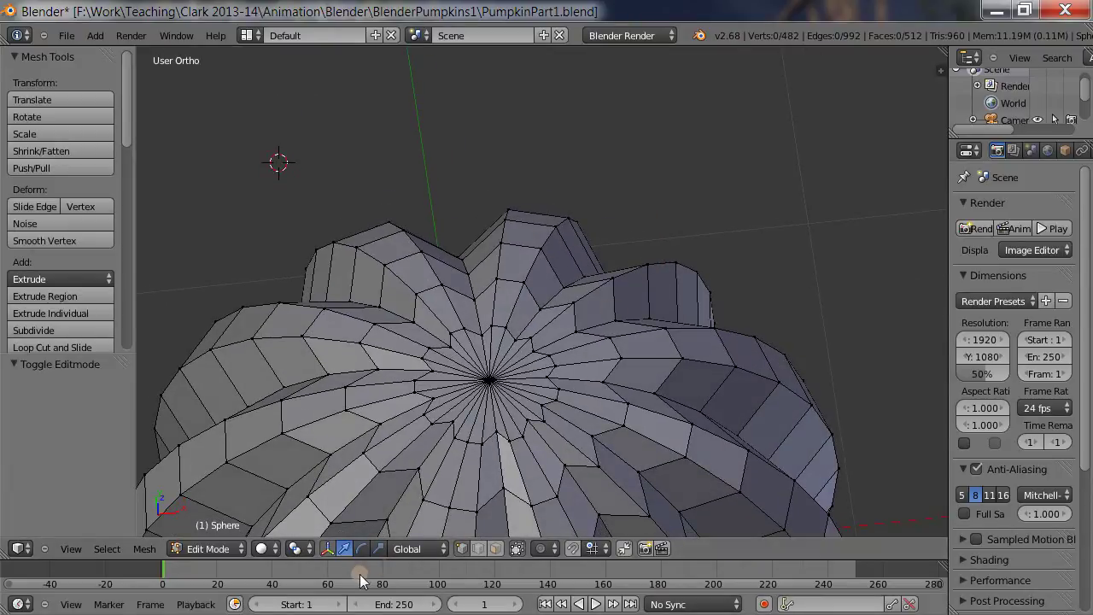
click(494, 548)
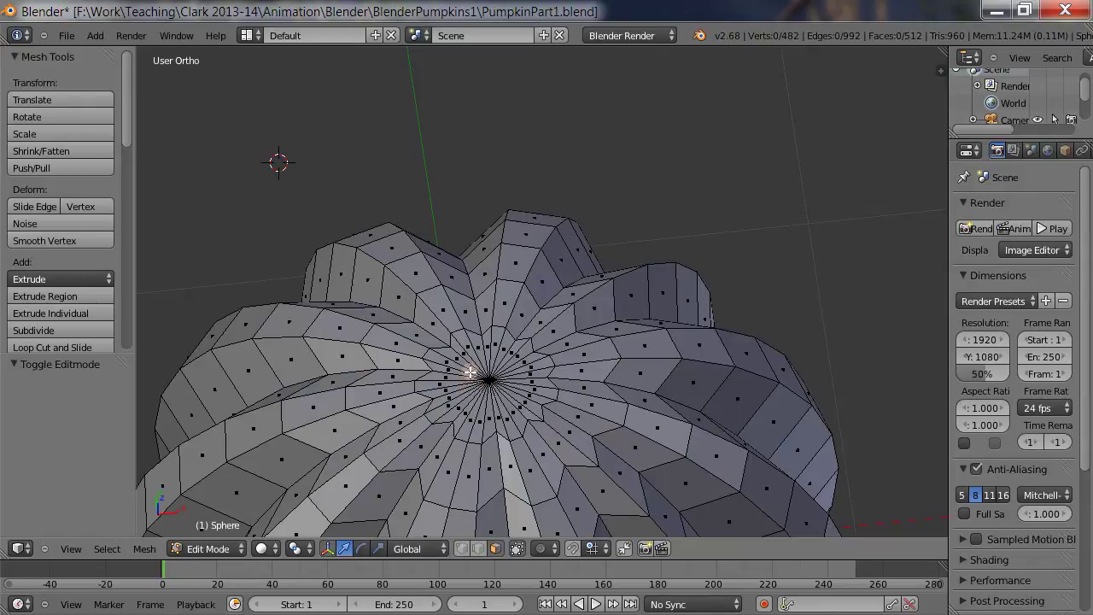
right_click(471, 396)
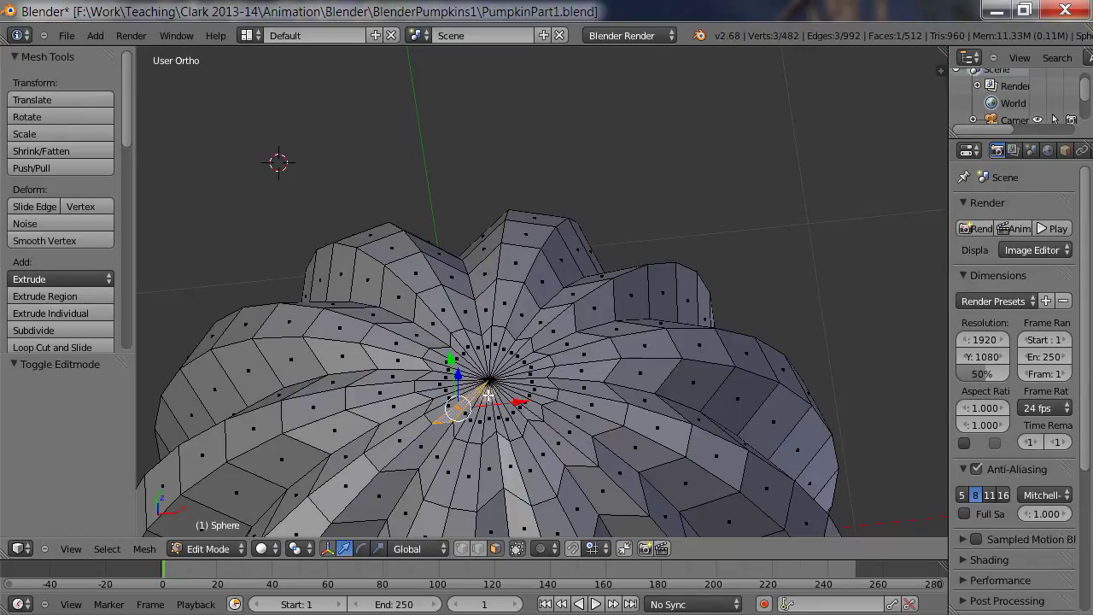
right_click(466, 398)
right_click(461, 399)
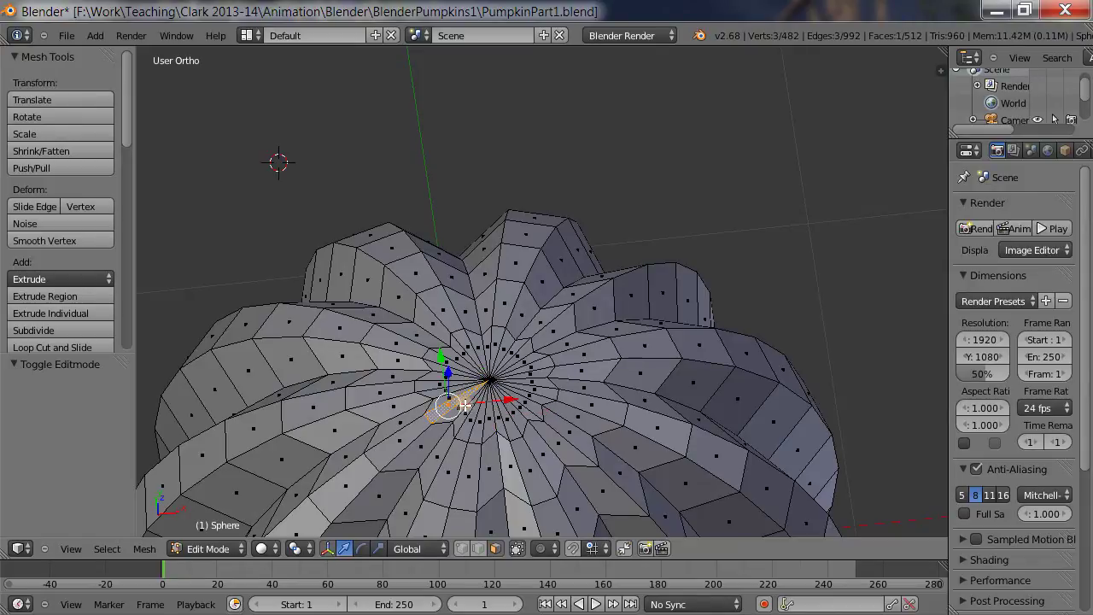
shift+right_click(464, 407)
shift+right_click(469, 408)
shift+right_click(472, 407)
shift+right_click(476, 406)
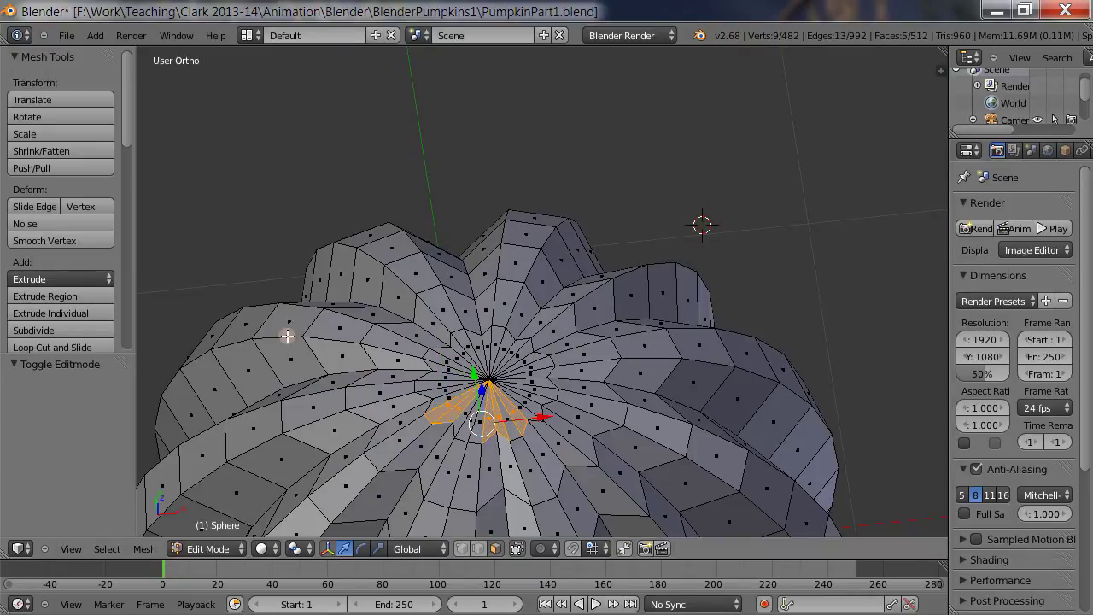
click(225, 213)
key(a)
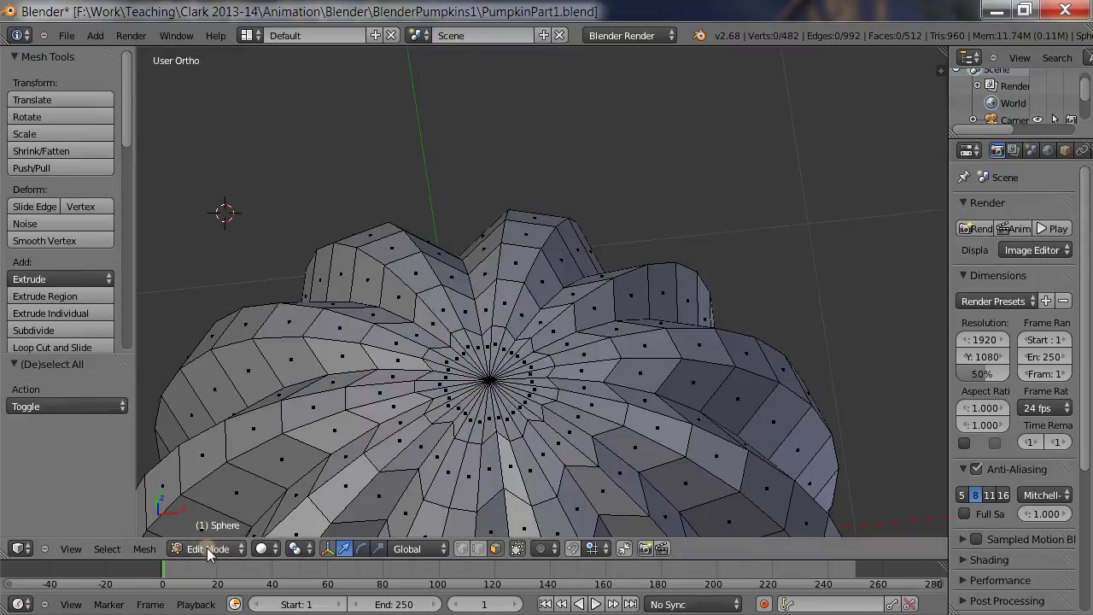
Clear the selection, then circle-select the 32 faces ringing the top pole.
click(107, 549)
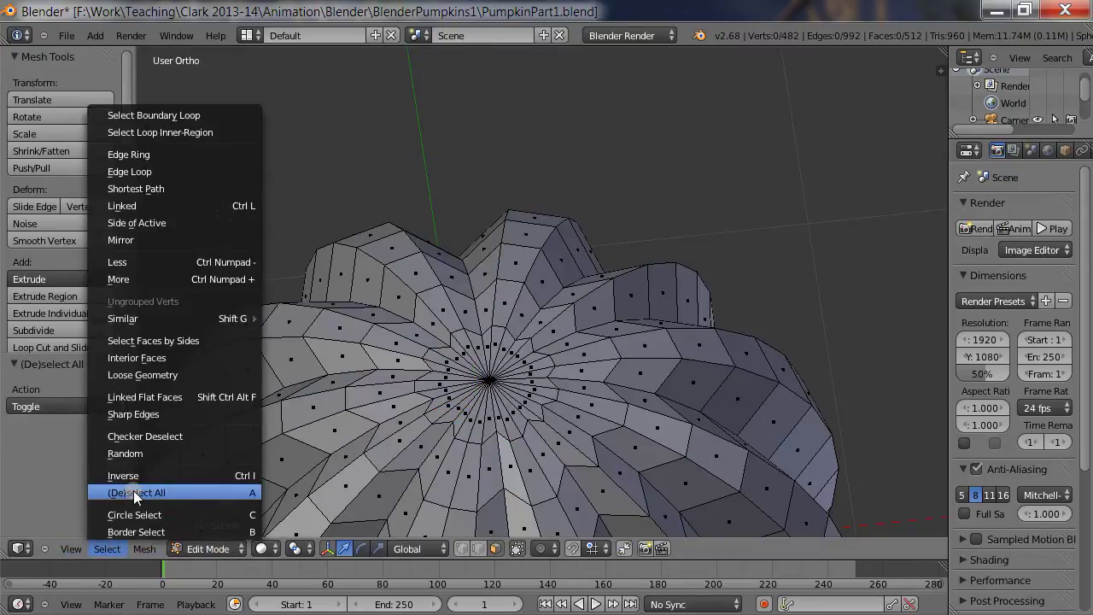
click(133, 493)
click(107, 549)
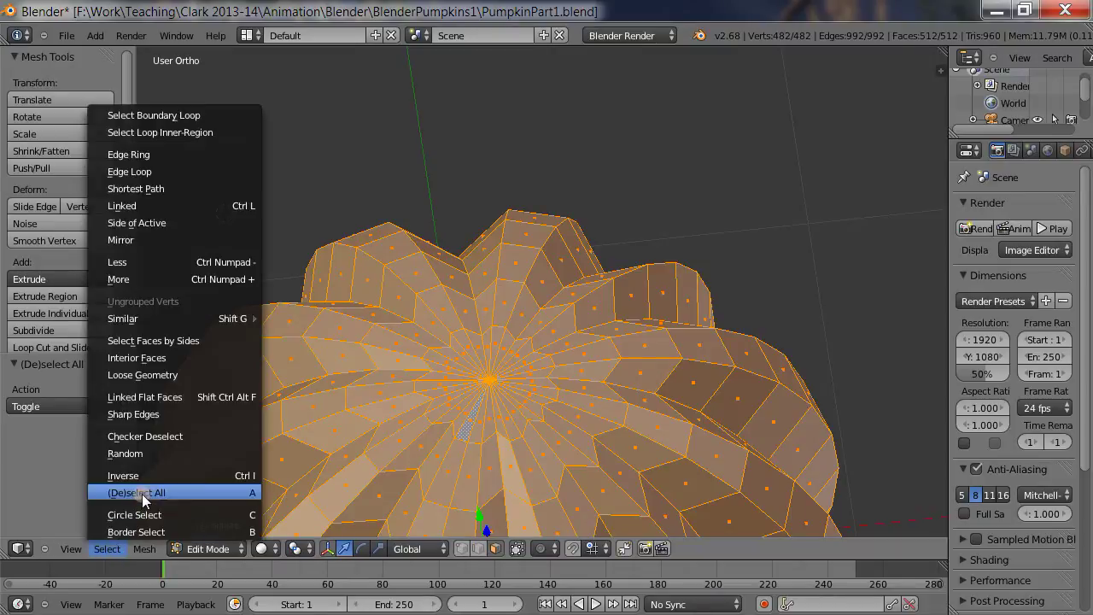
click(139, 494)
click(116, 550)
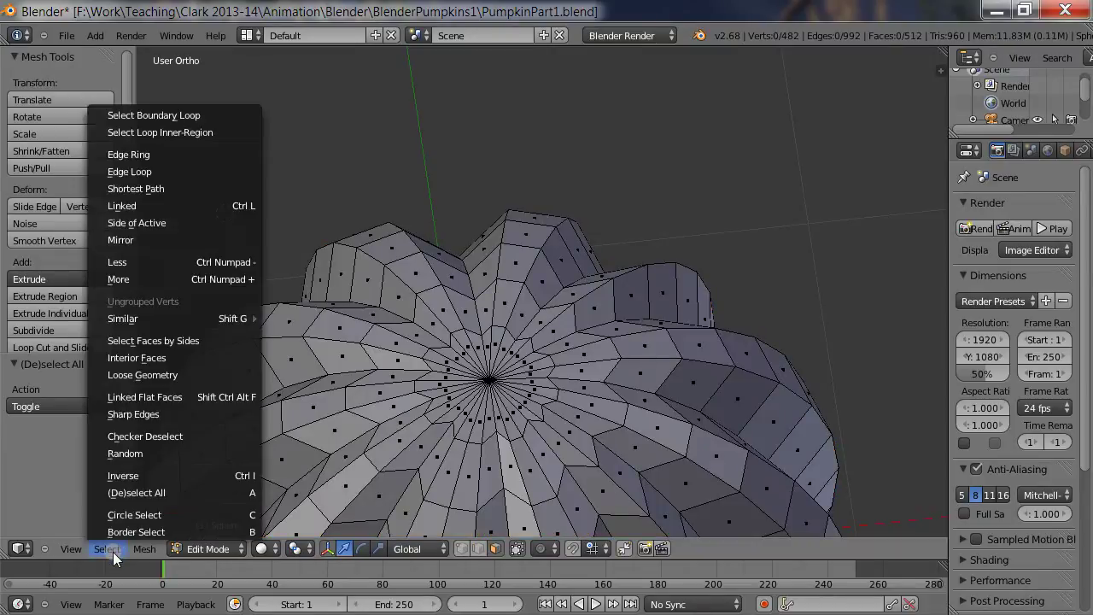
click(136, 514)
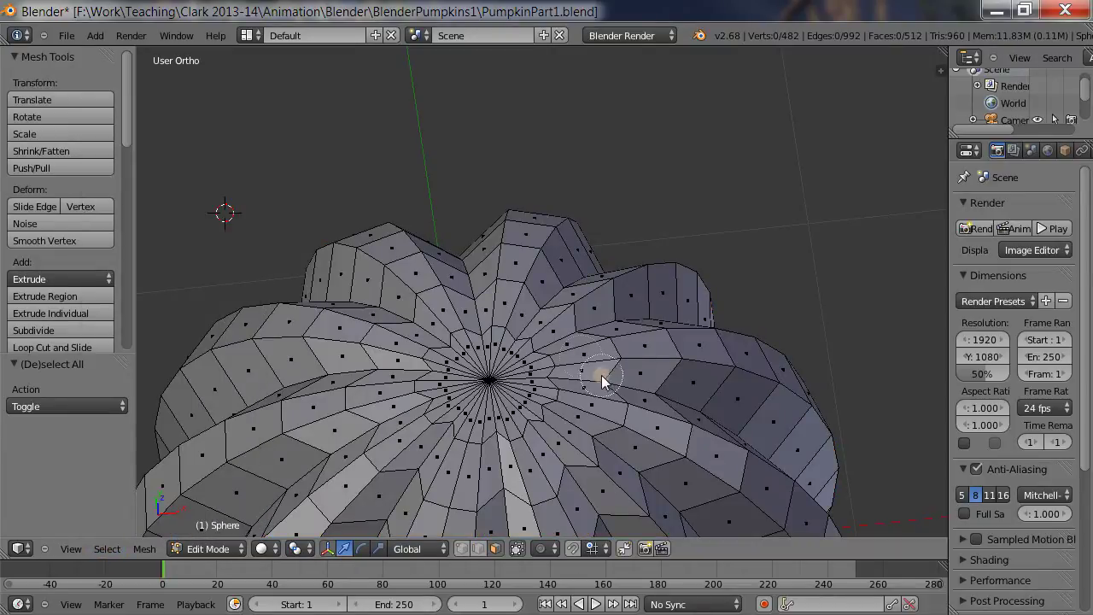
click(486, 387)
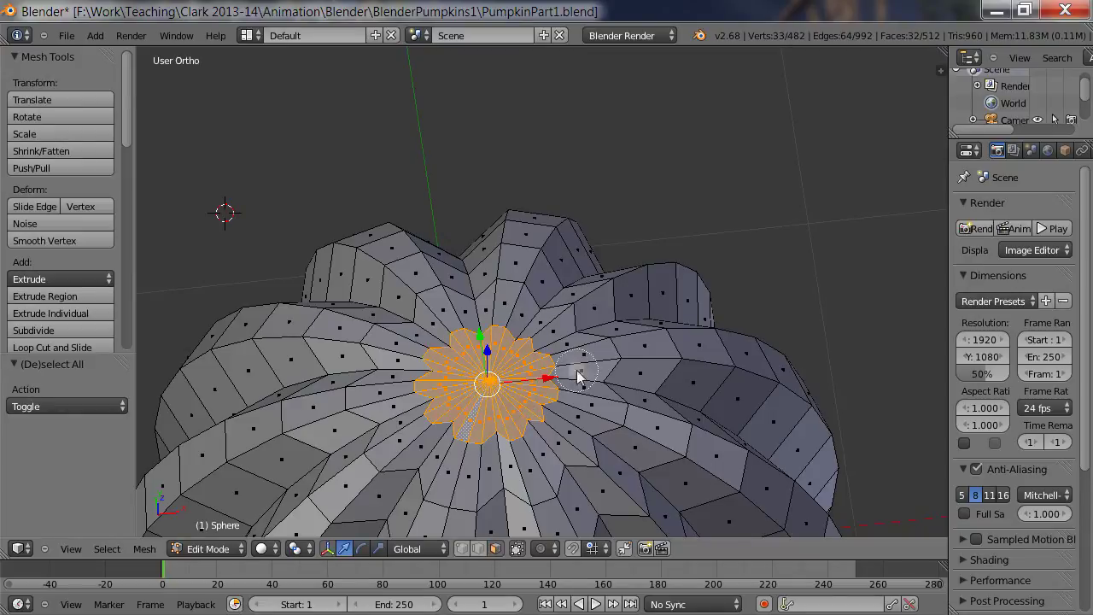
scroll(709, 318, up, 4)
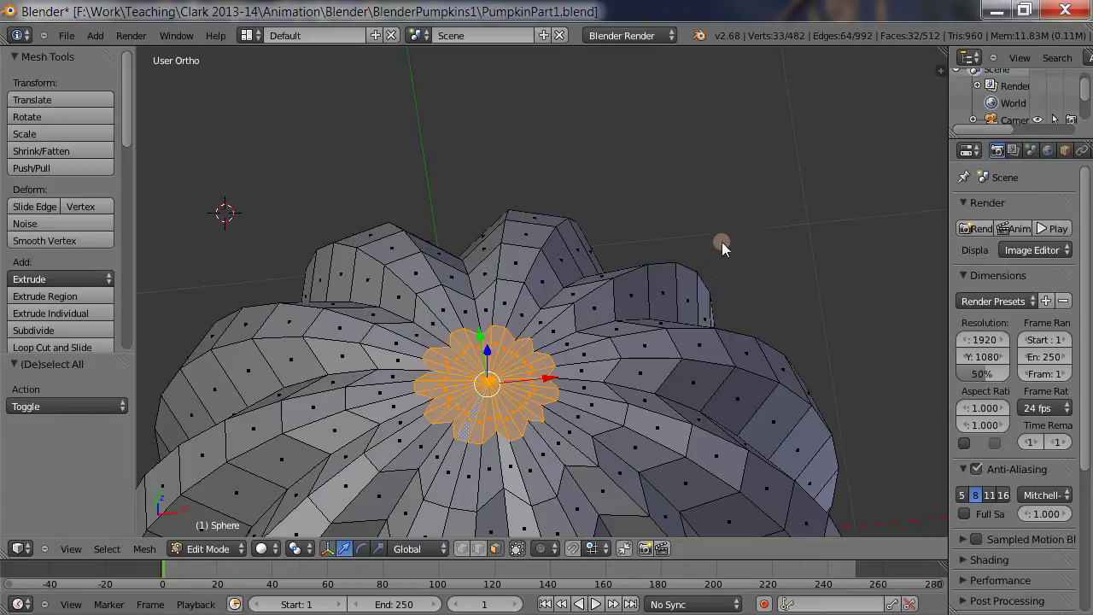
scroll(671, 275, up, 2)
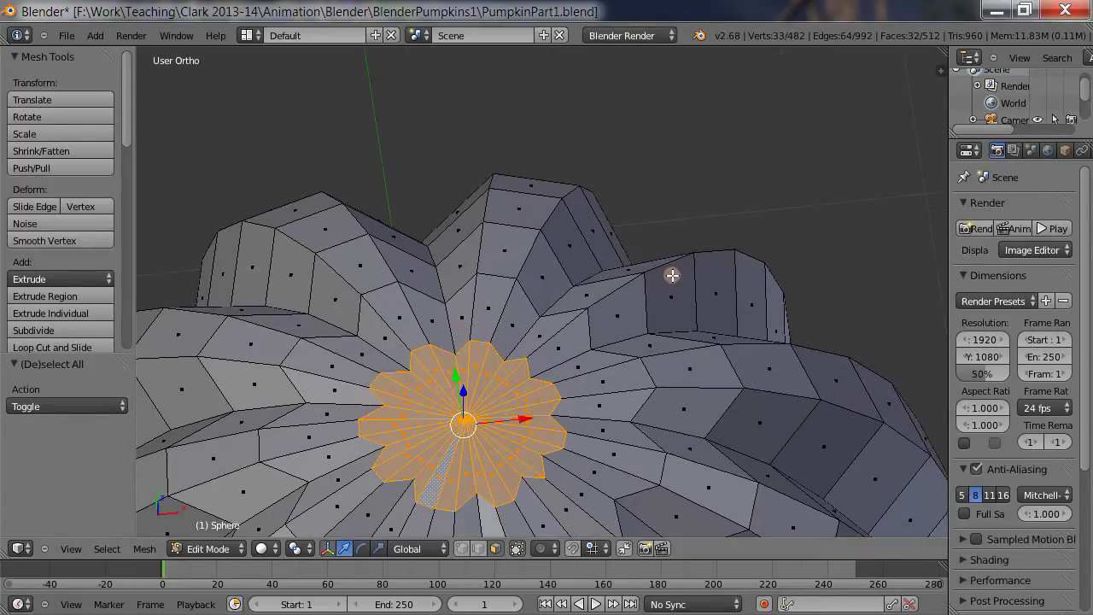
scroll(655, 370, down, 5)
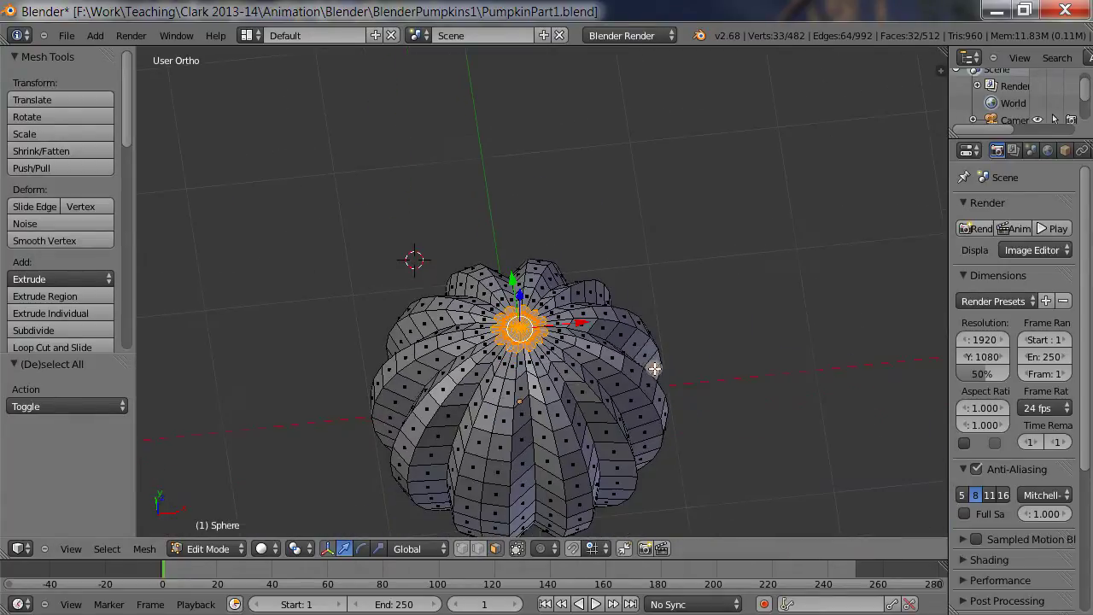
middle_drag(712, 438, 419, 373)
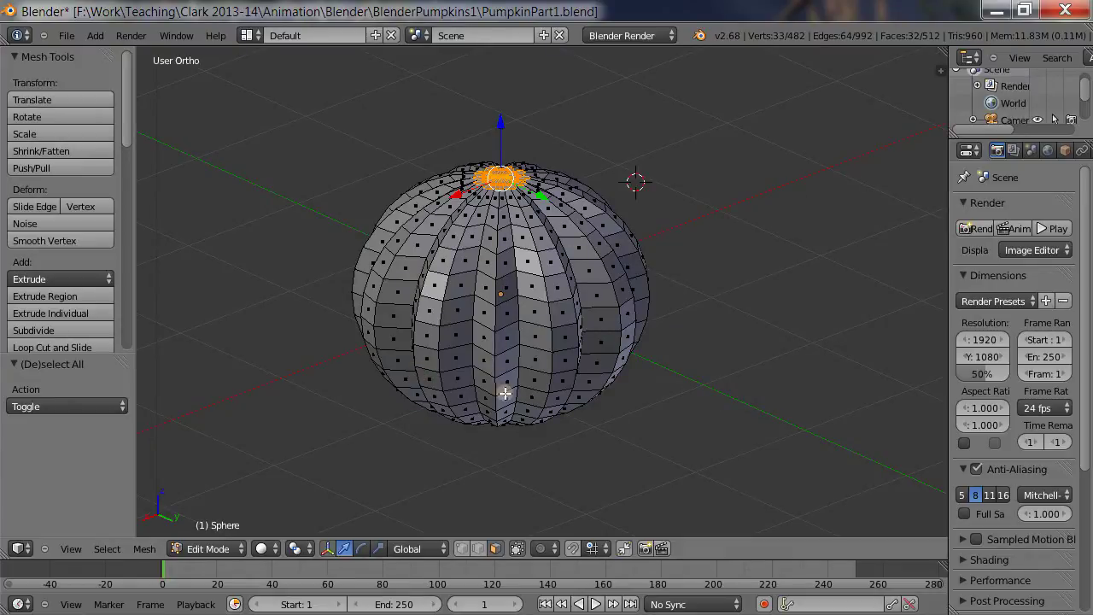
click(270, 548)
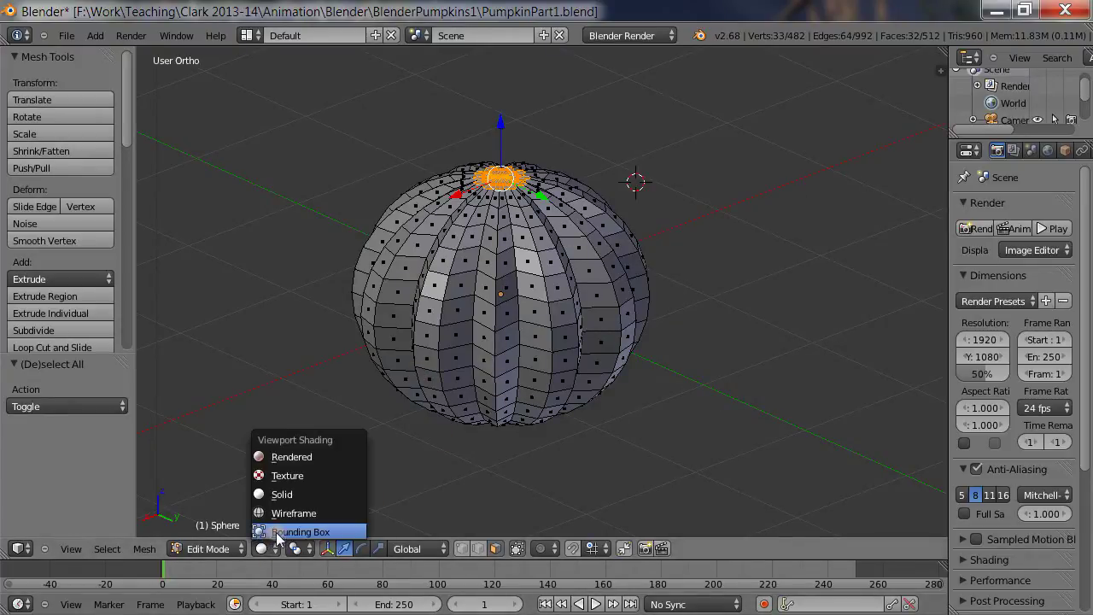
click(285, 512)
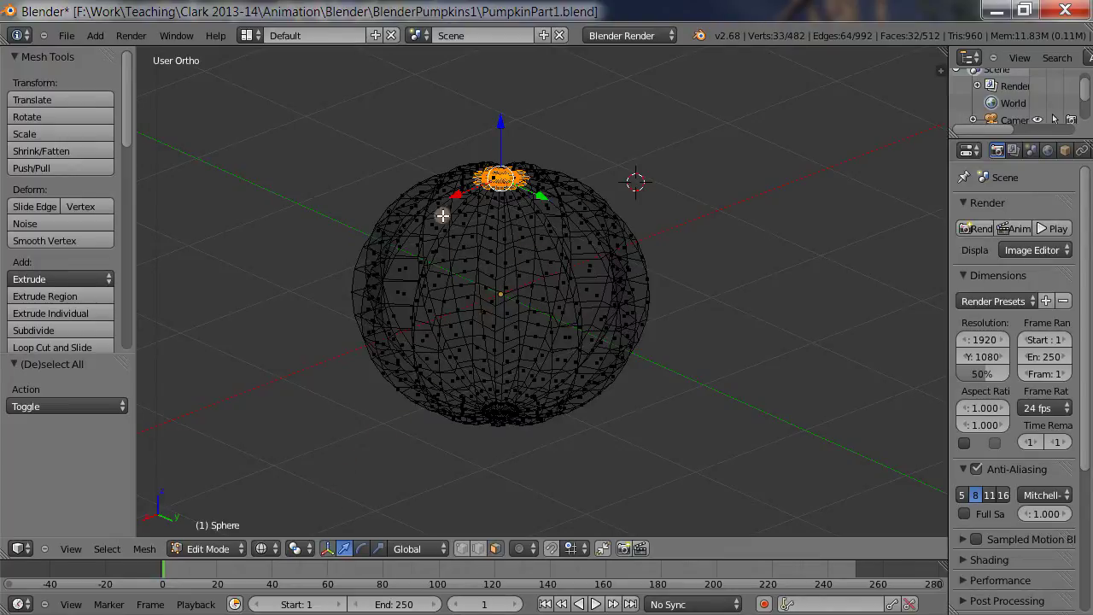
click(266, 549)
click(287, 496)
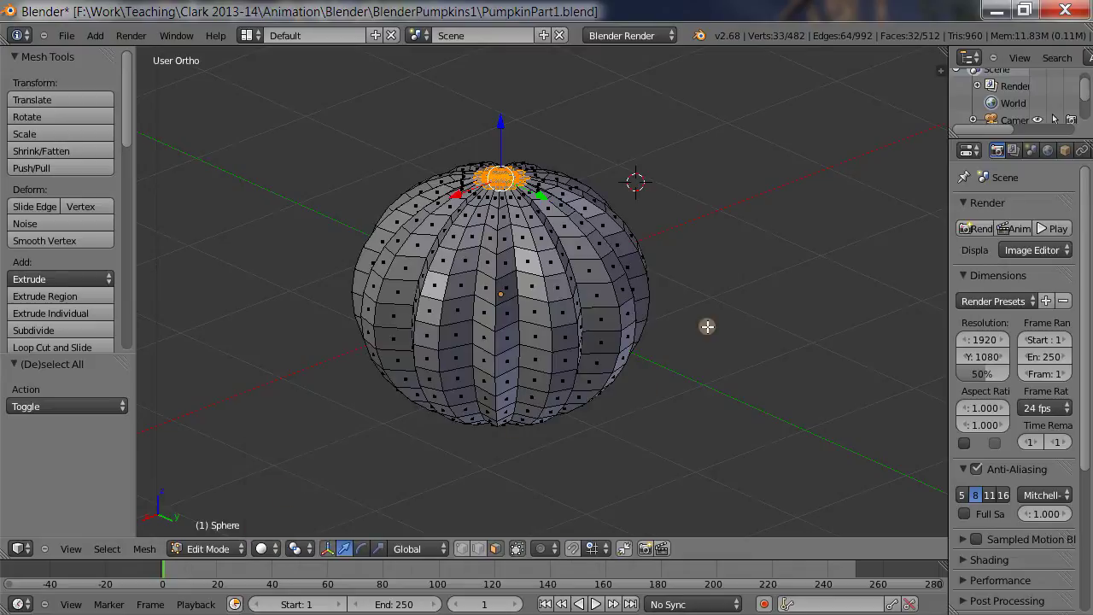
mouse_move(706, 325)
middle_down()
mouse_move(703, 367)
mouse_move(688, 273)
mouse_move(693, 390)
mouse_move(658, 405)
mouse_move(659, 386)
mouse_move(617, 403)
middle_up()
scroll(693, 389, up, 5)
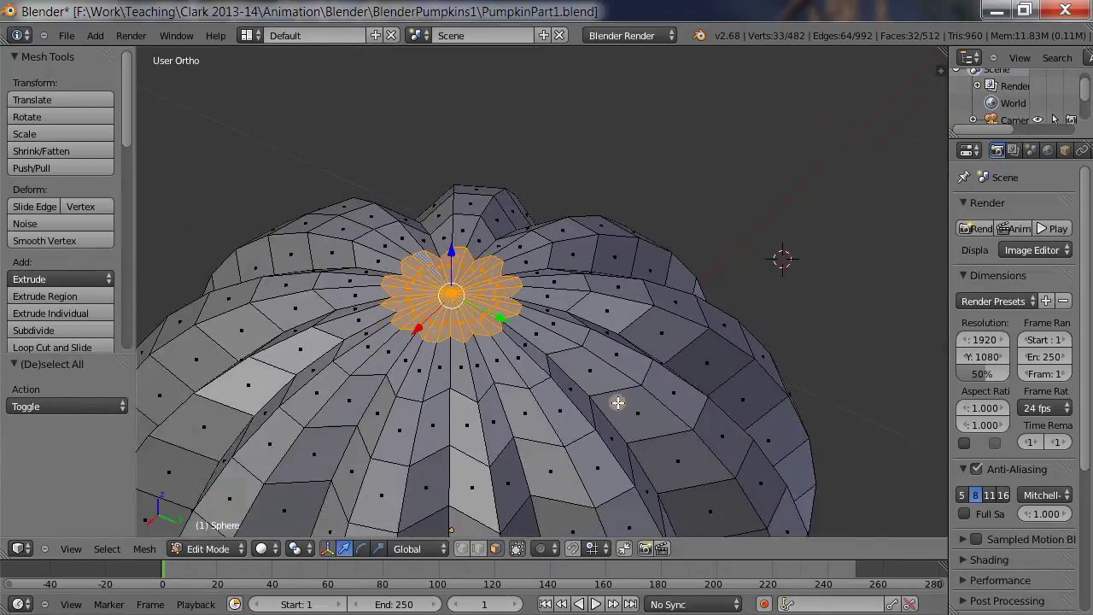
scroll(618, 403, down, 2)
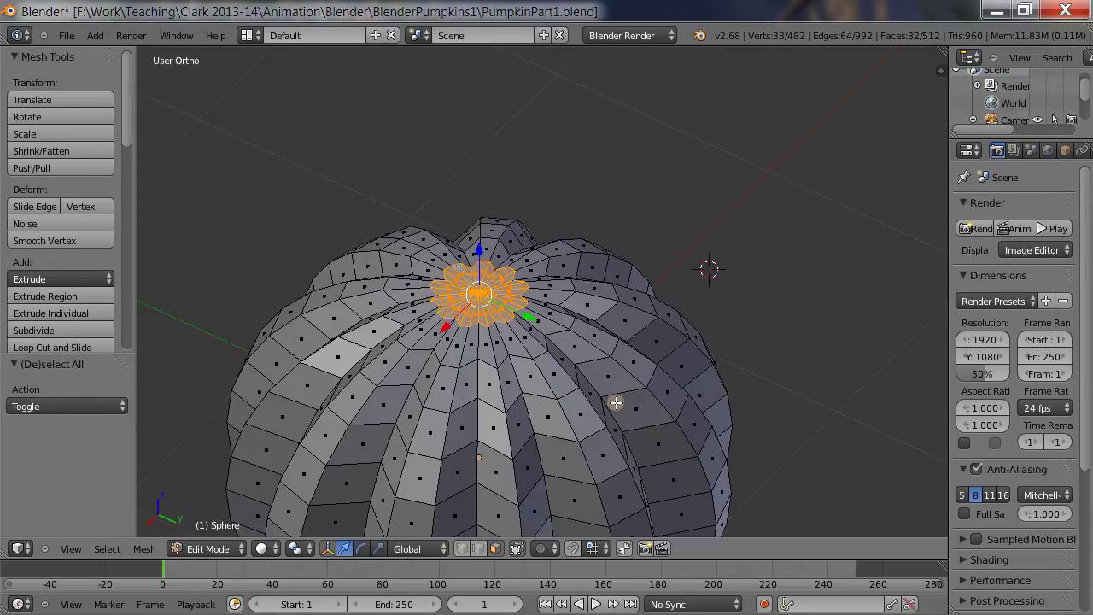
scroll(581, 409, up, 2)
scroll(572, 413, down, 1)
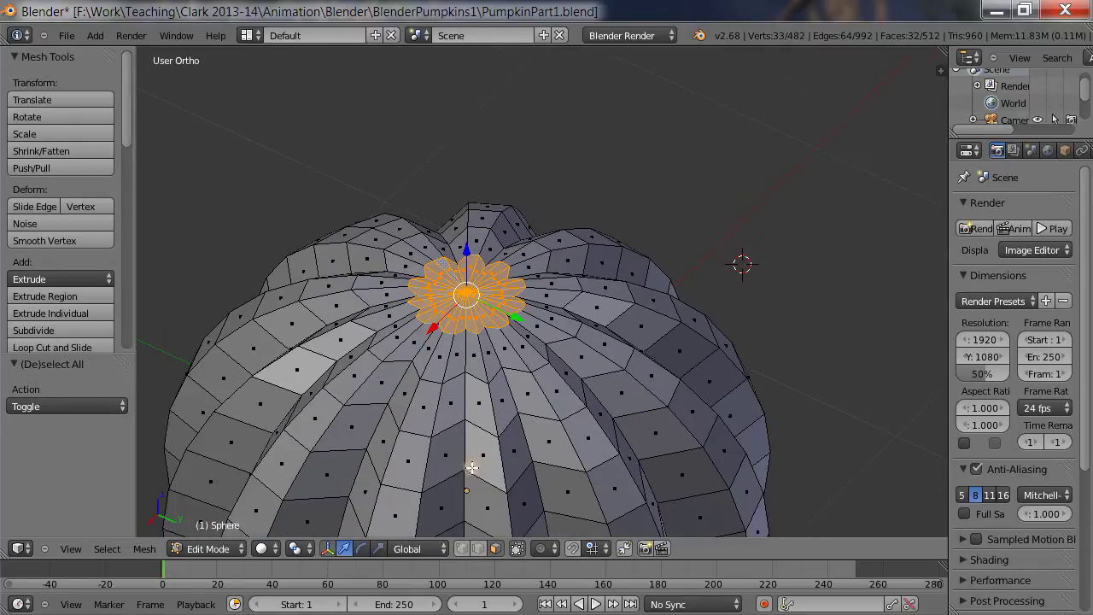
scroll(457, 474, up, 1)
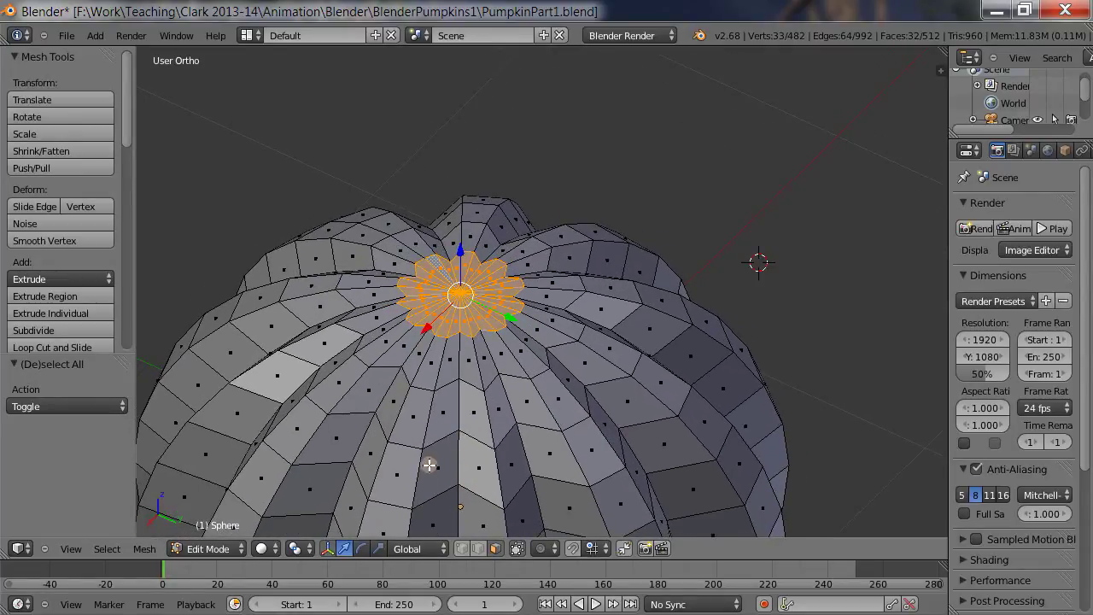
shift+middle_drag(458, 418, 481, 383)
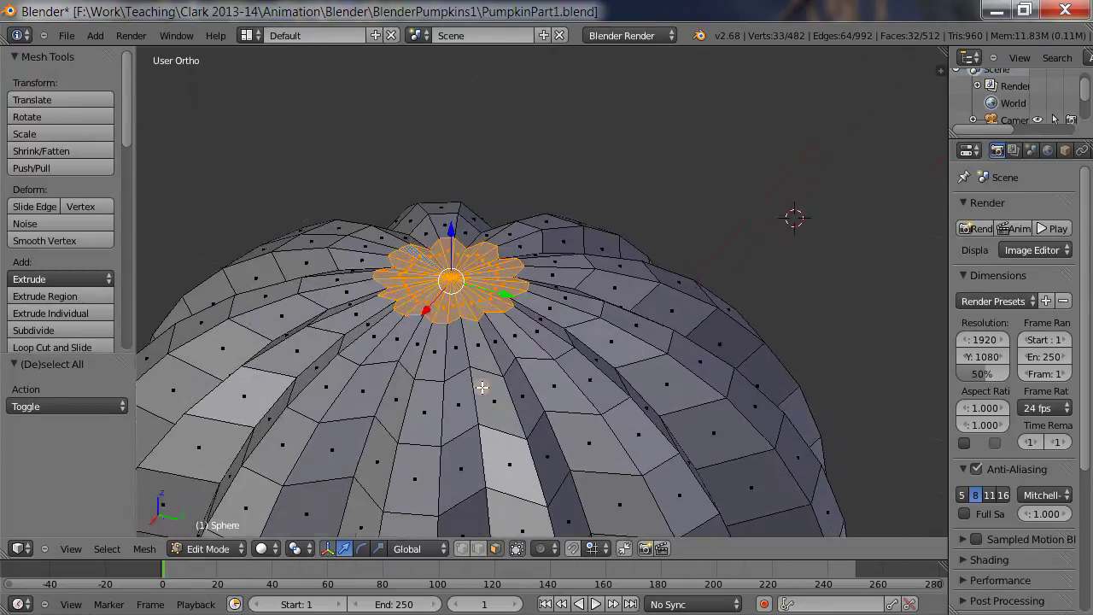
scroll(472, 390, up, 2)
scroll(472, 391, down, 1)
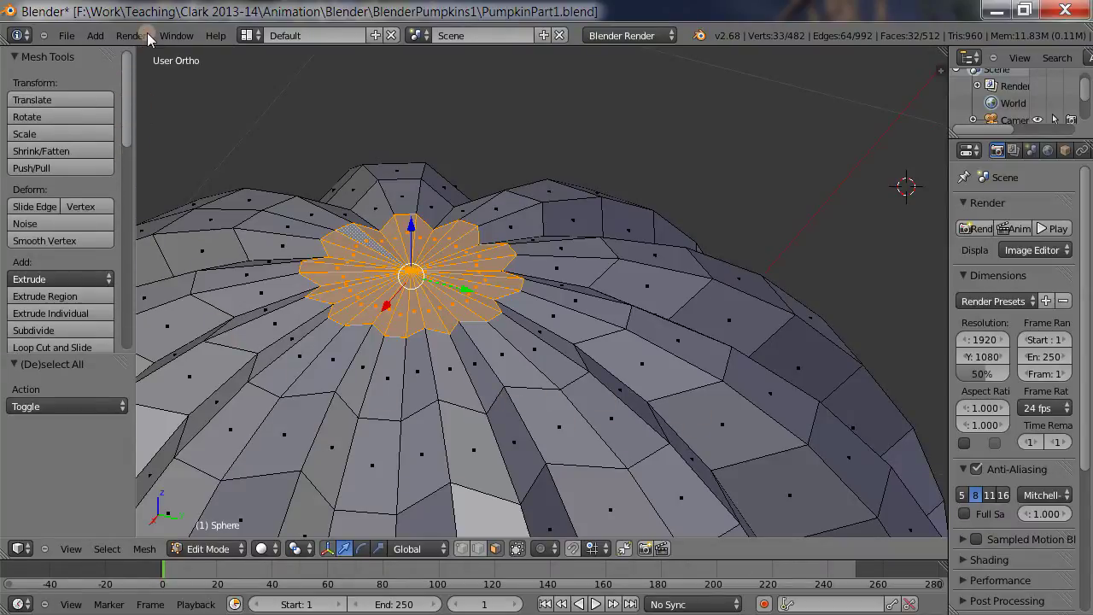
scroll(77, 128, down, 3)
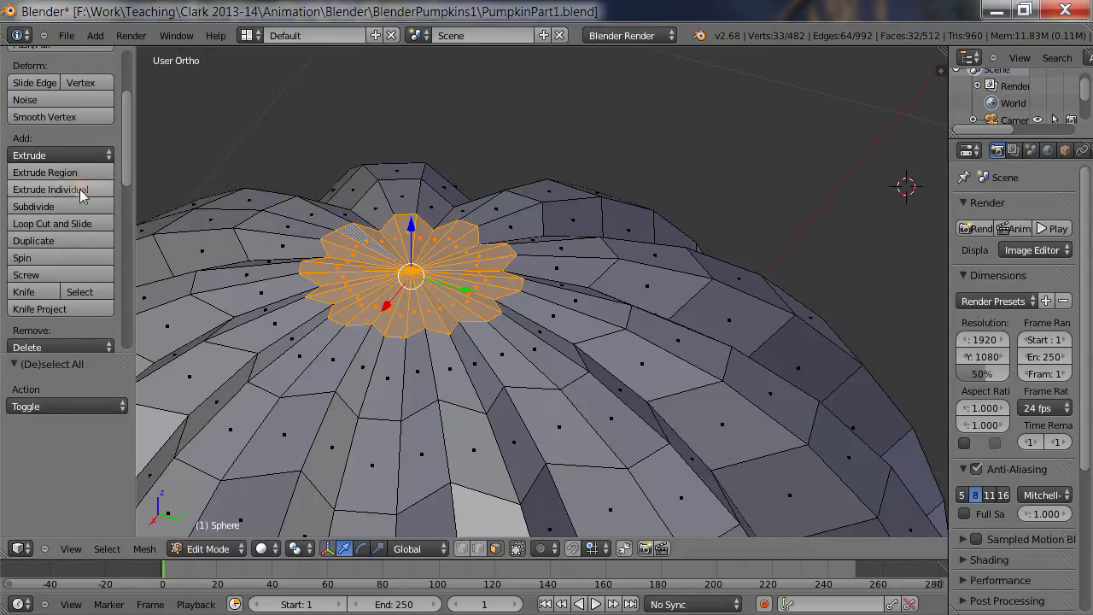
Extrude the 32 top faces in place and raise them 0.005 along Z.
key(e)
right_click(422, 298)
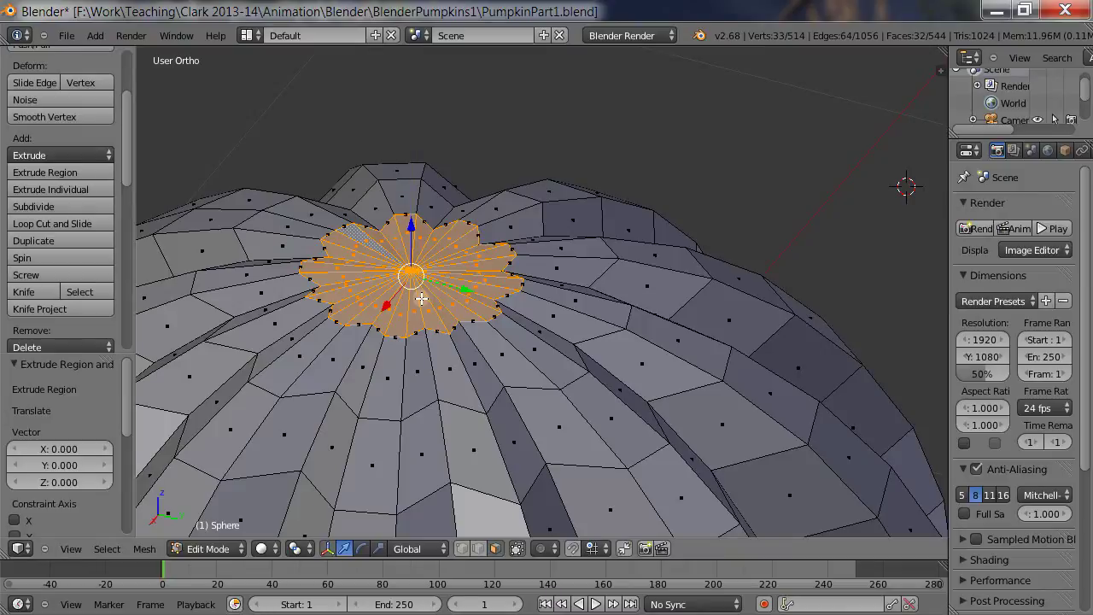
drag(411, 246, 411, 244)
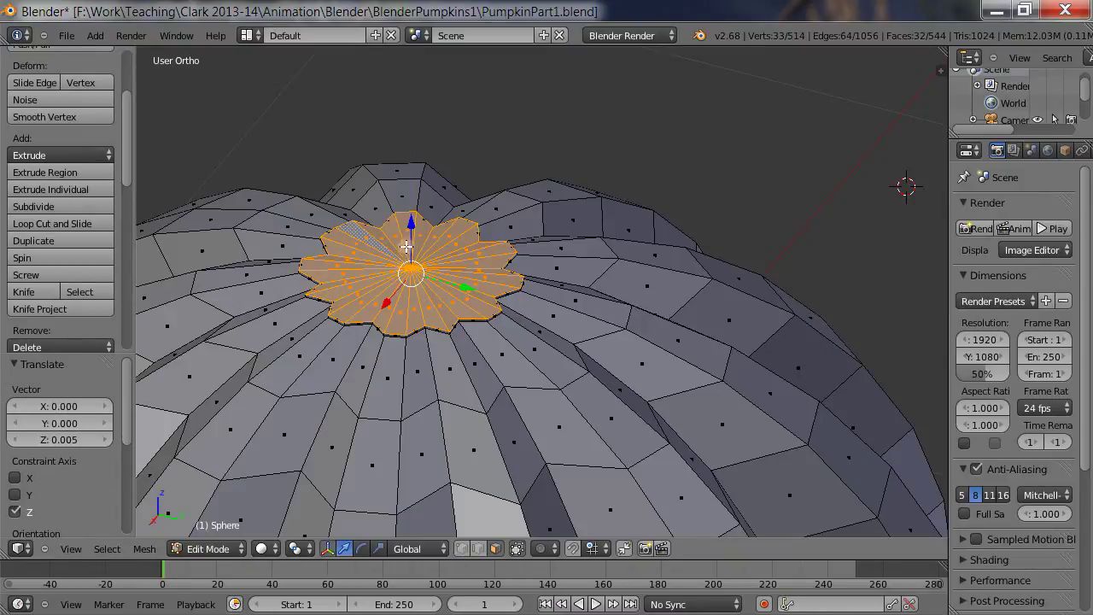
scroll(129, 177, down, 3)
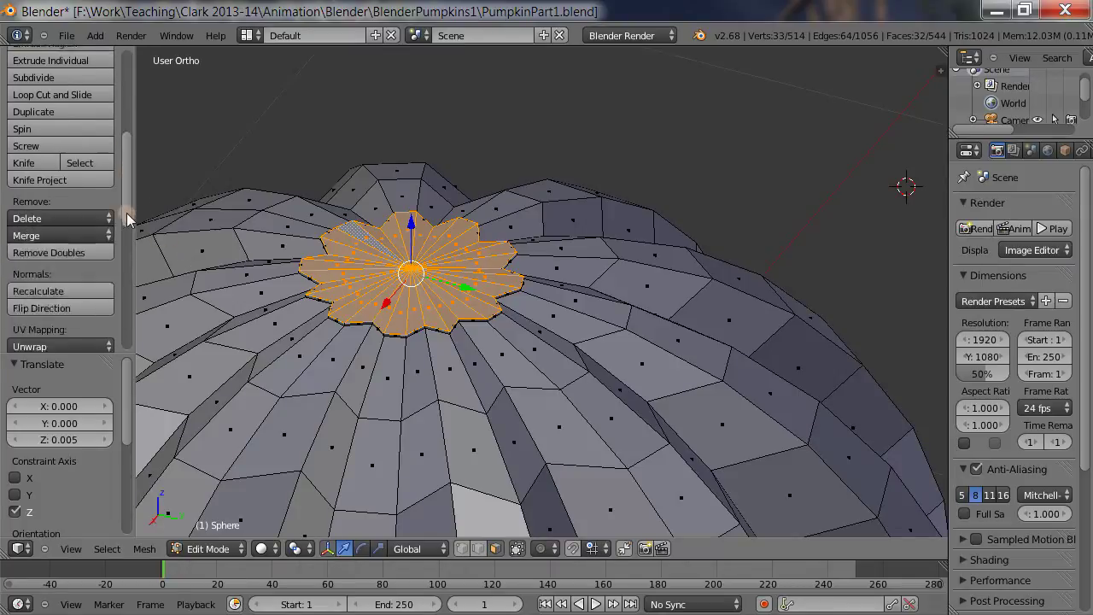
scroll(129, 177, up, 8)
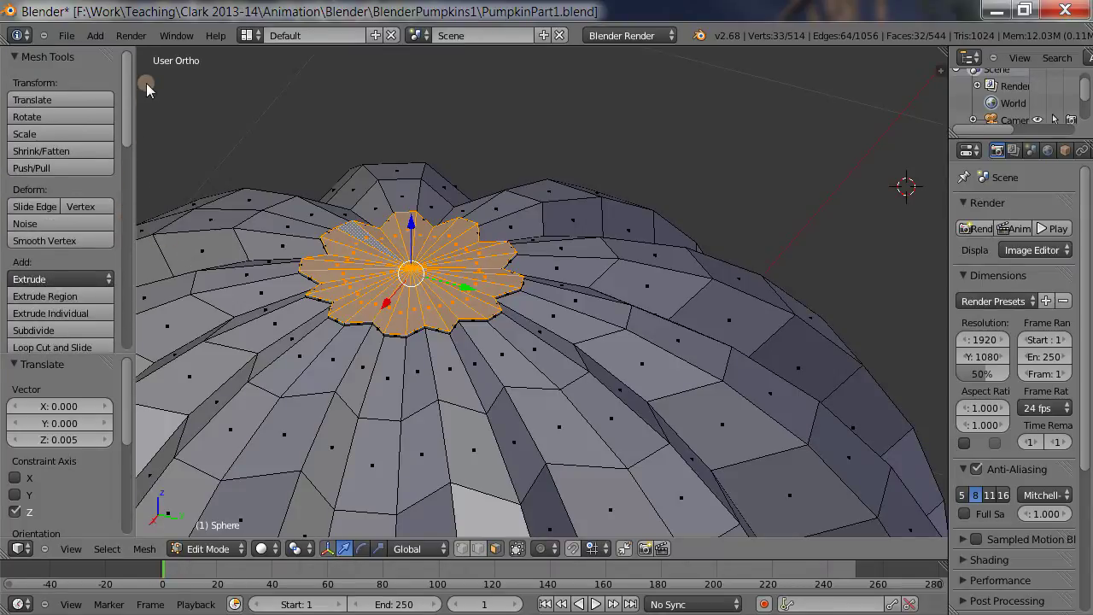
Scale the extruded top faces to 0.6 along X.
click(58, 134)
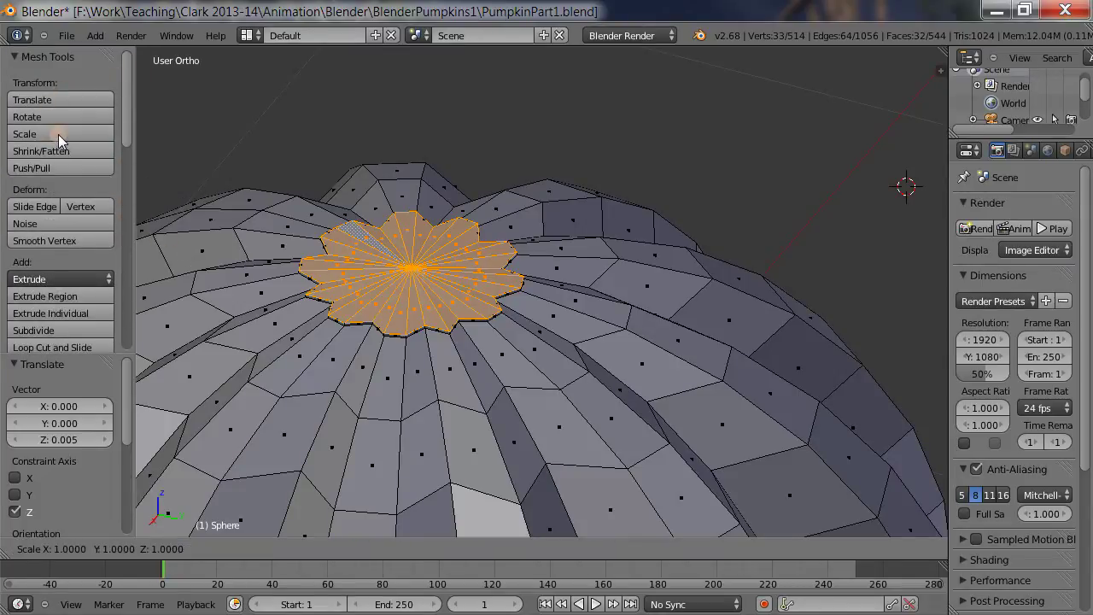
click(58, 134)
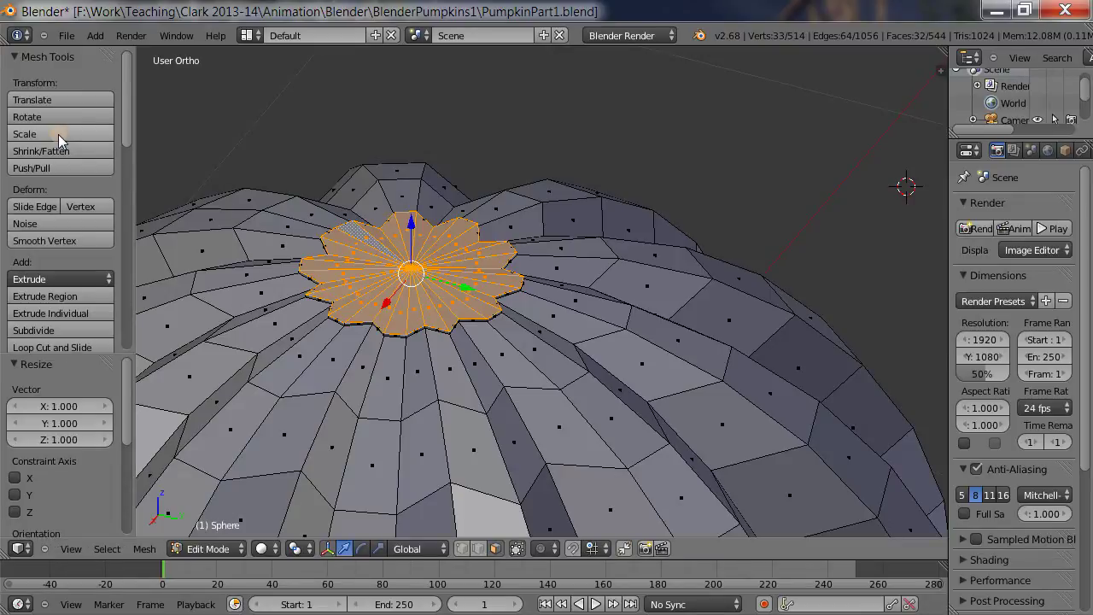
click(381, 548)
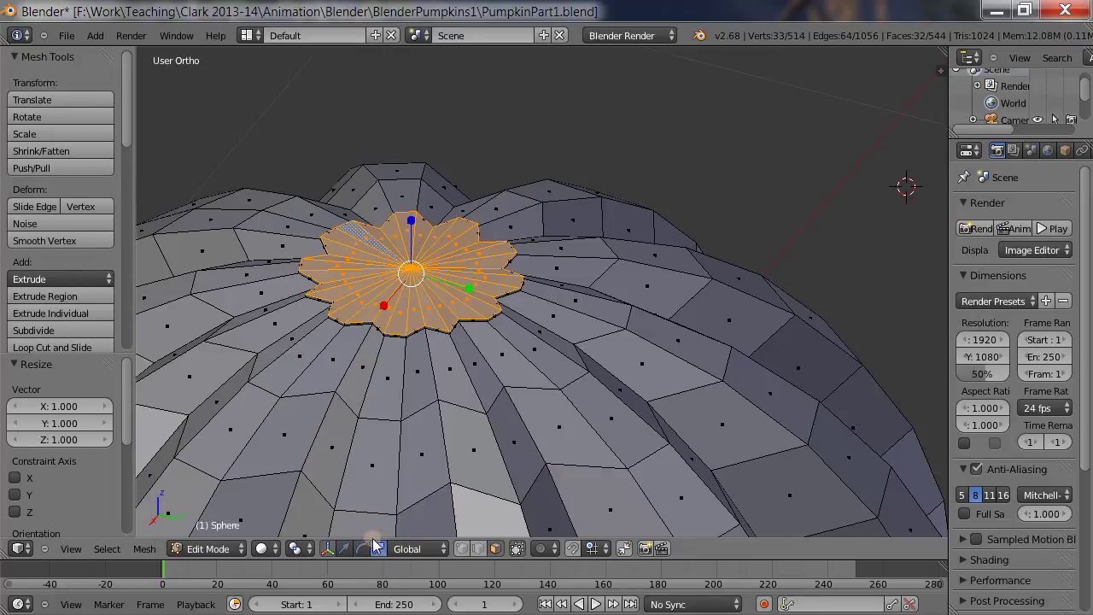
click(58, 135)
click(58, 135)
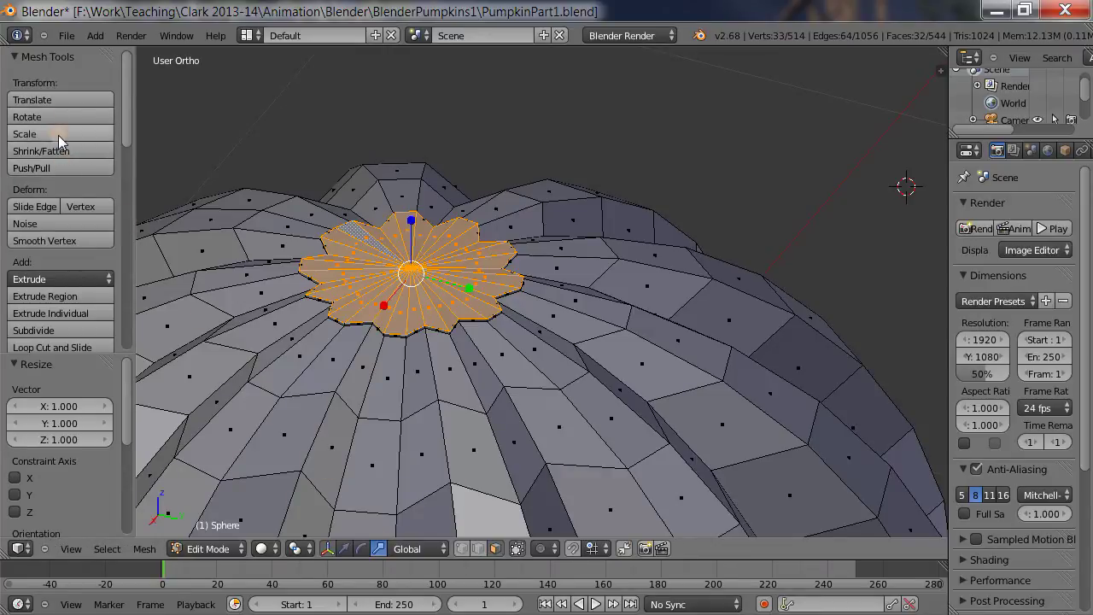
click(77, 406)
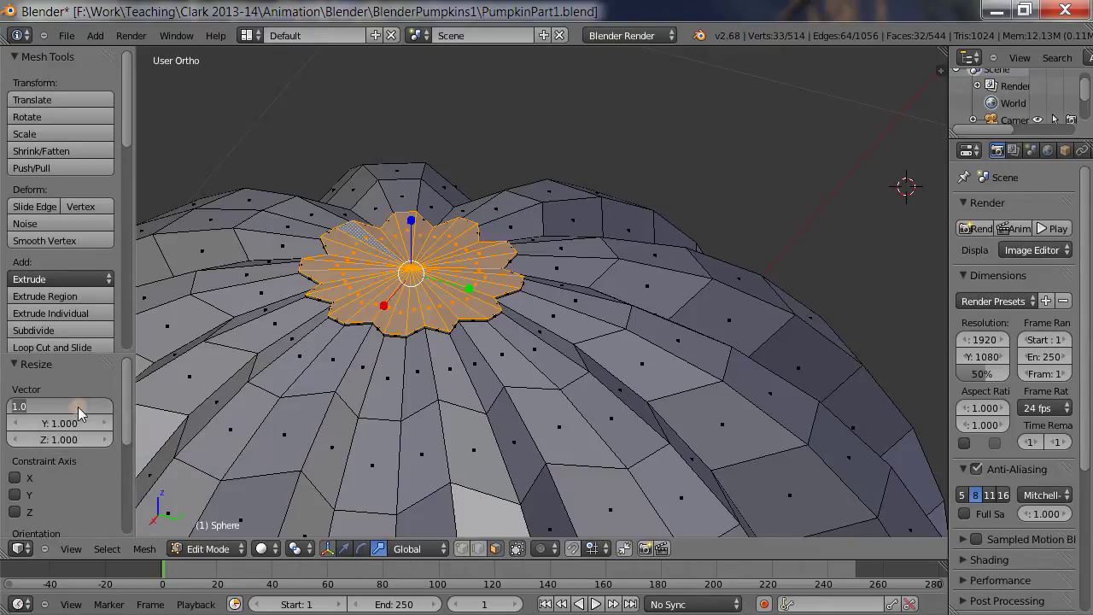
text(1.0)
key(Return)
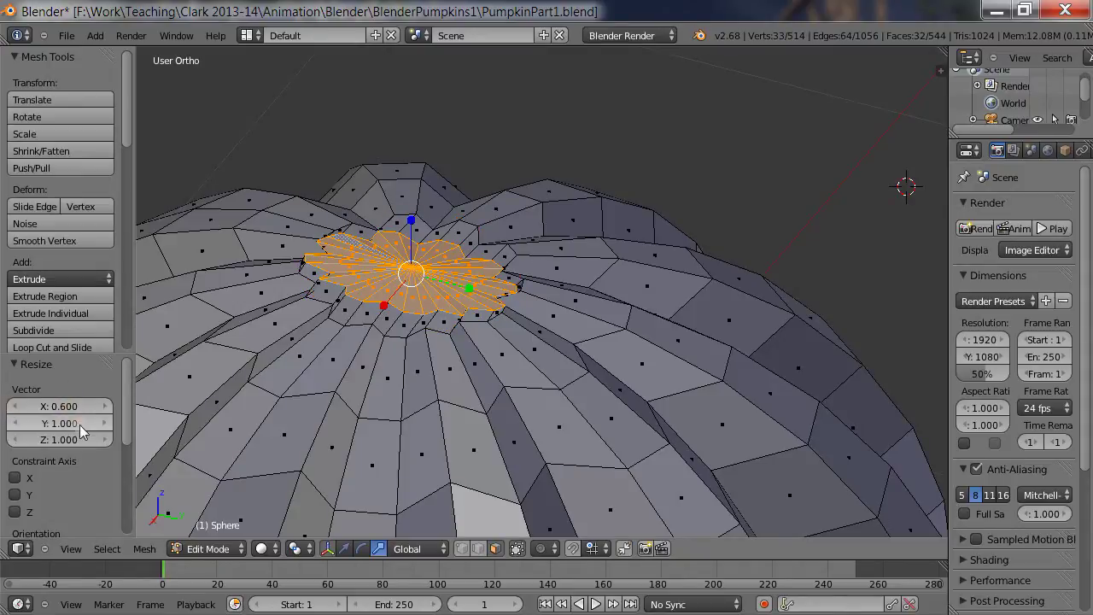
Set the extruded faces' Y scale to 0.6 as well.
ctrl+scroll(85, 422, up, 2)
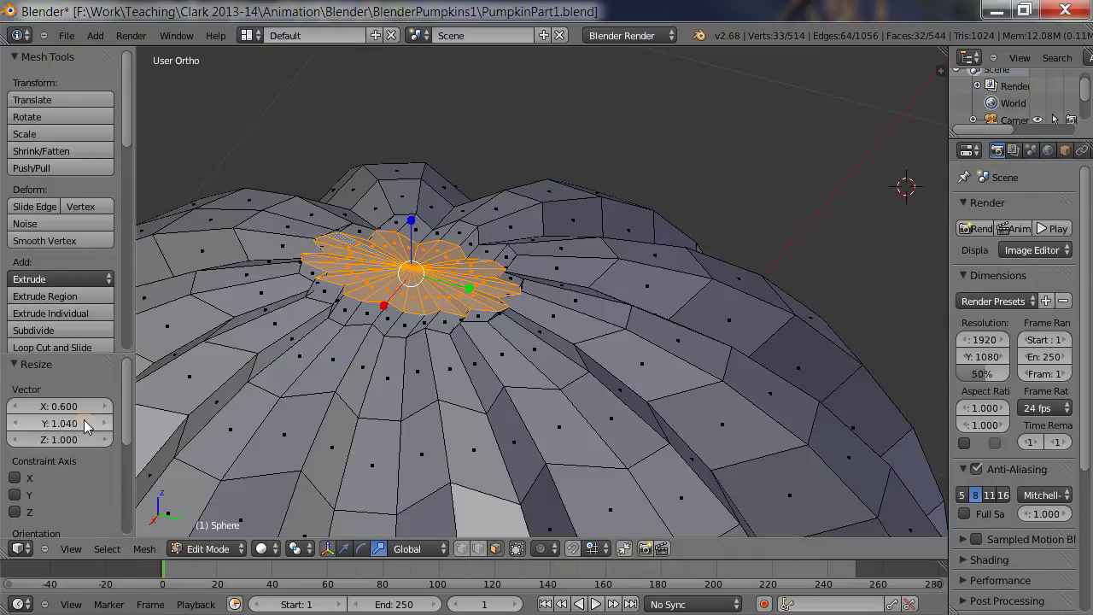
drag(84, 419, 58, 419)
click(62, 423)
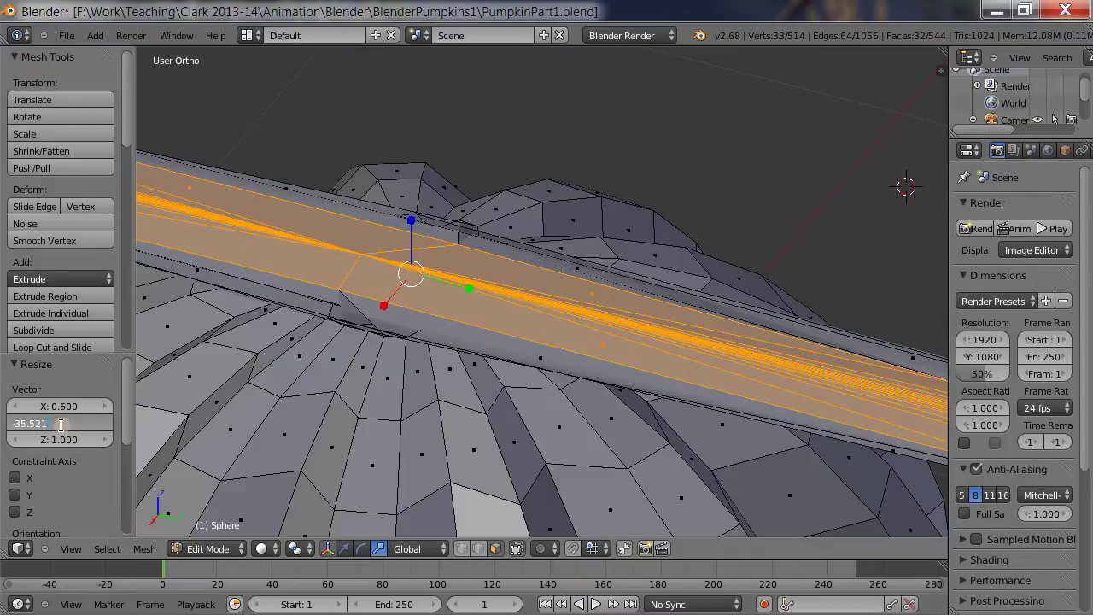
key(ctrl+a)
key(BackSpace)
text(.6)
key(Return)
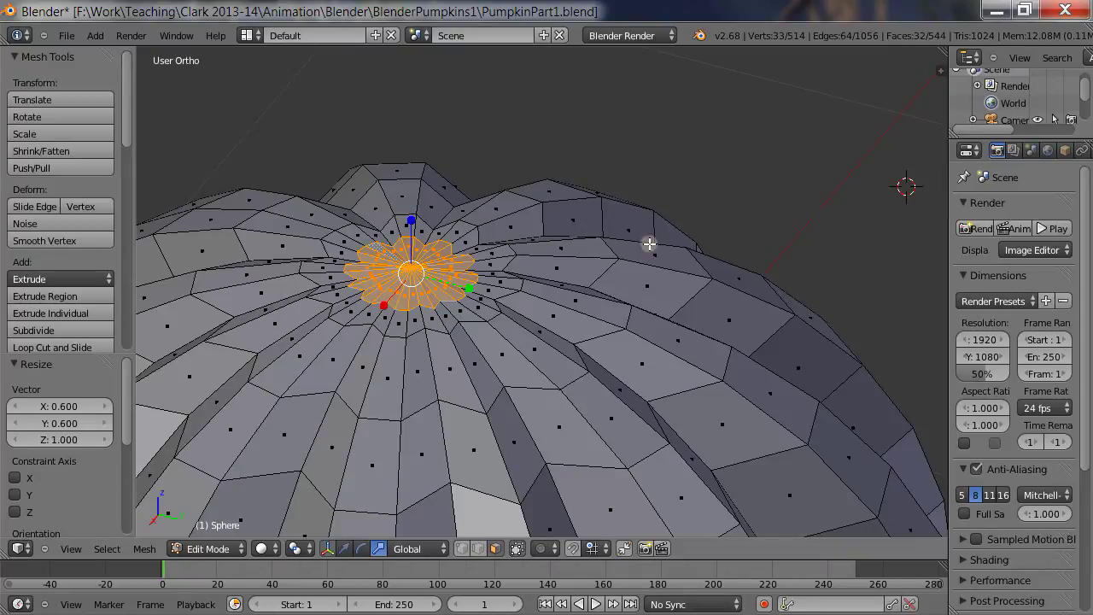
Hide the transform widget, zoom in on the top, and extrude the small flower again.
click(328, 551)
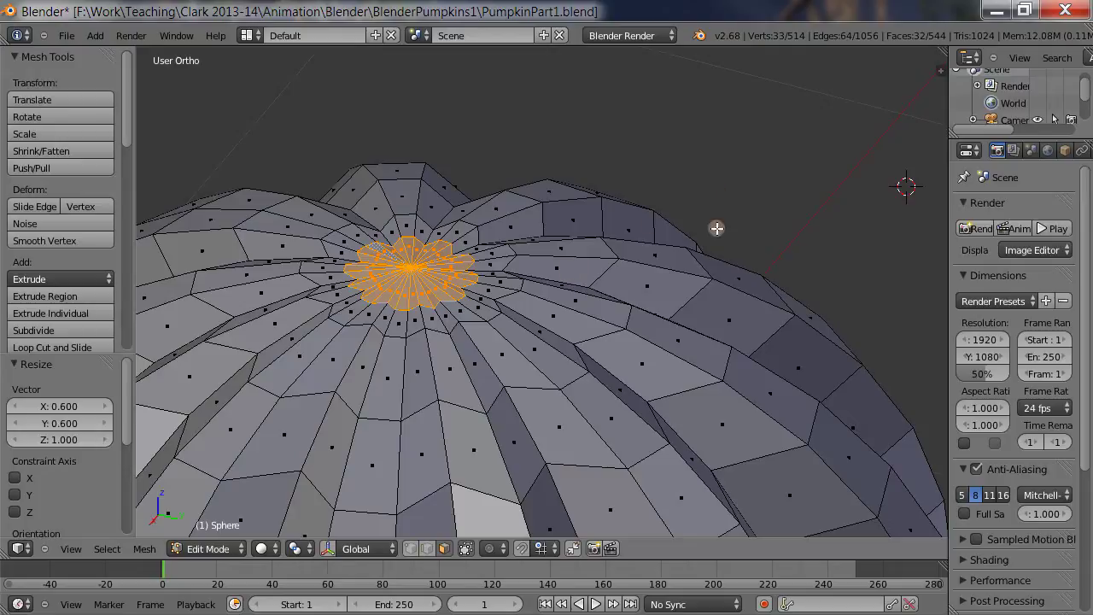
middle_drag(720, 256, 656, 281)
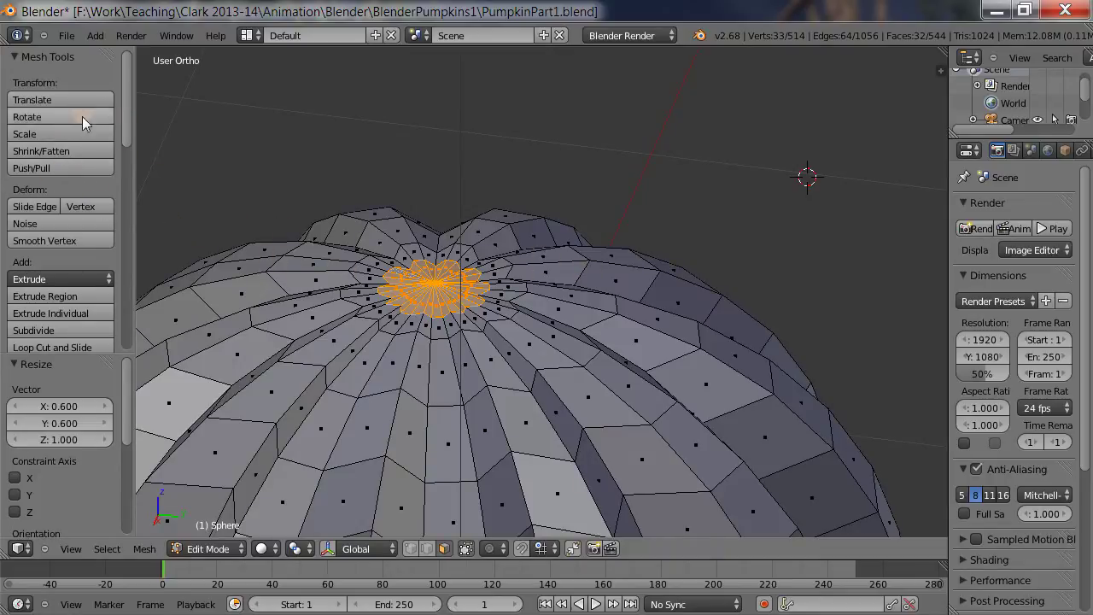
drag(130, 117, 128, 159)
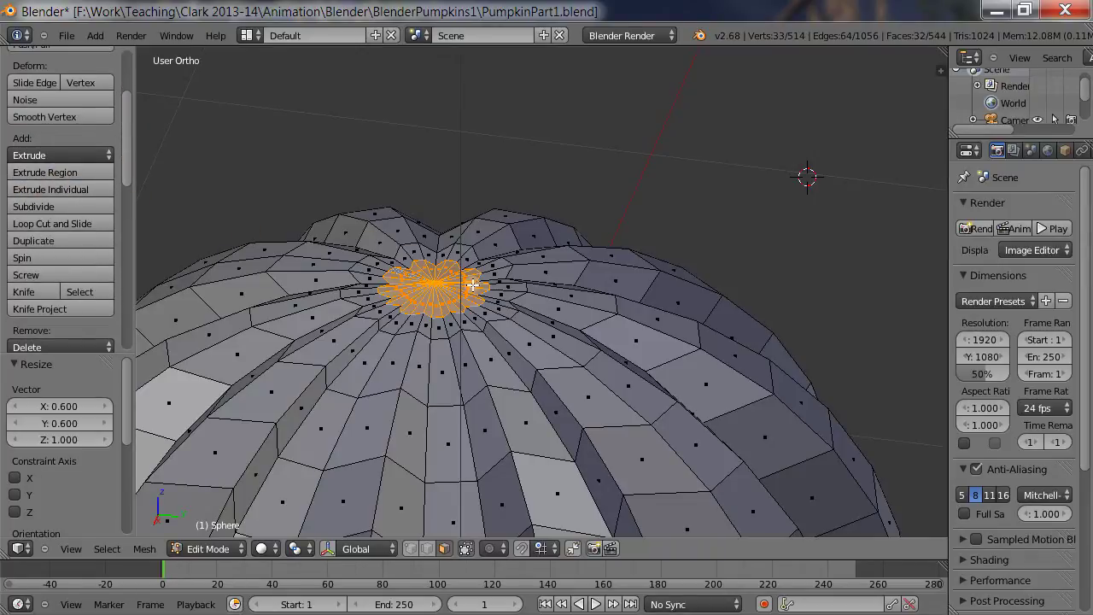
scroll(436, 284, up, 3)
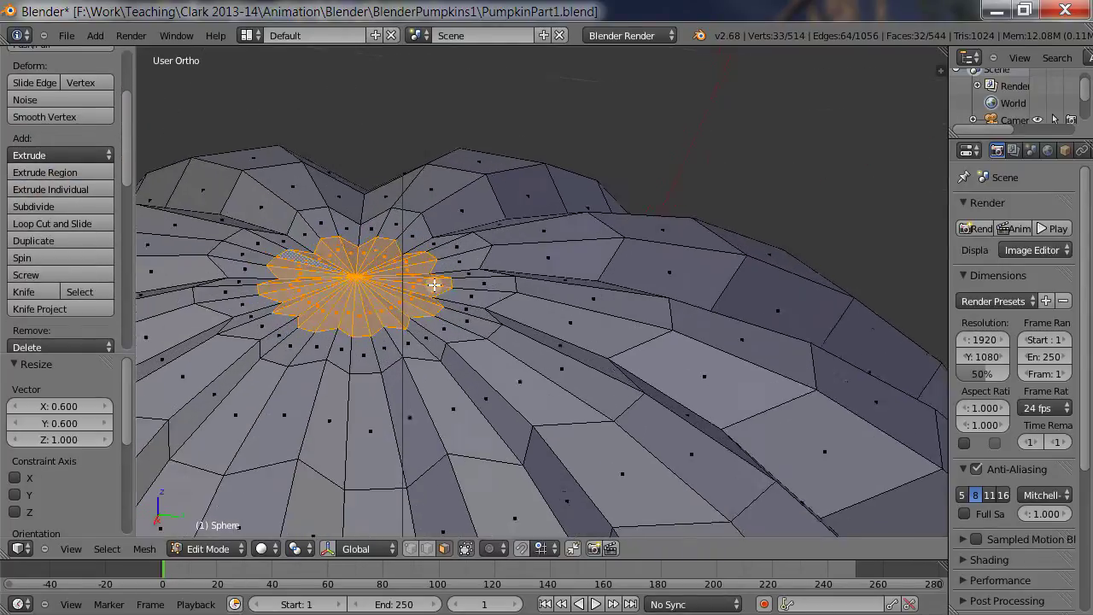
scroll(433, 285, up, 2)
key(e)
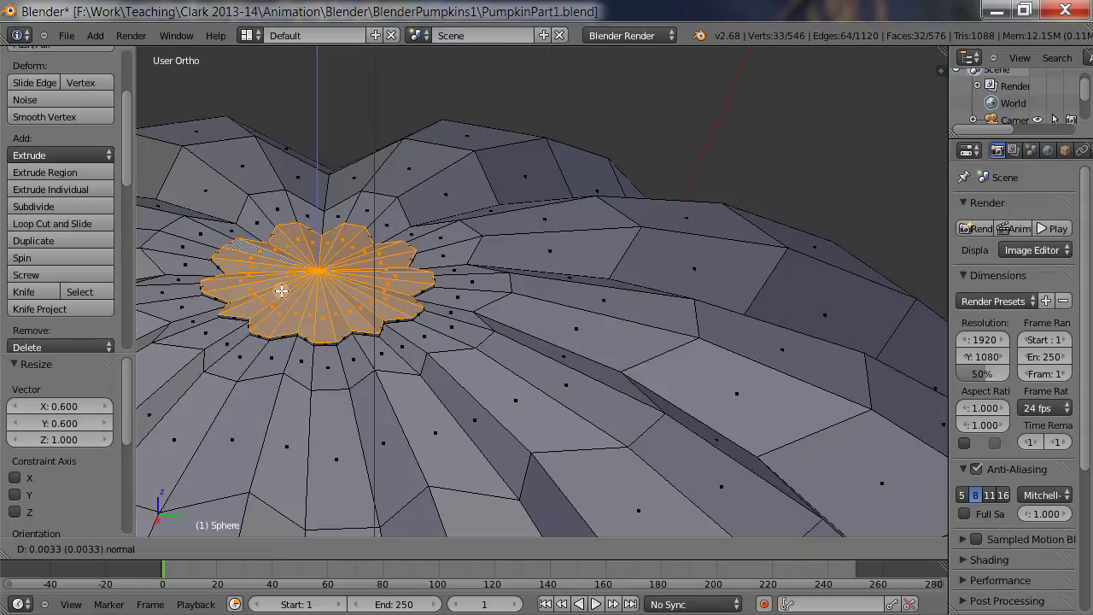
Confirm the new extrusion and scale its flower faces to 0.5 along X.
click(282, 292)
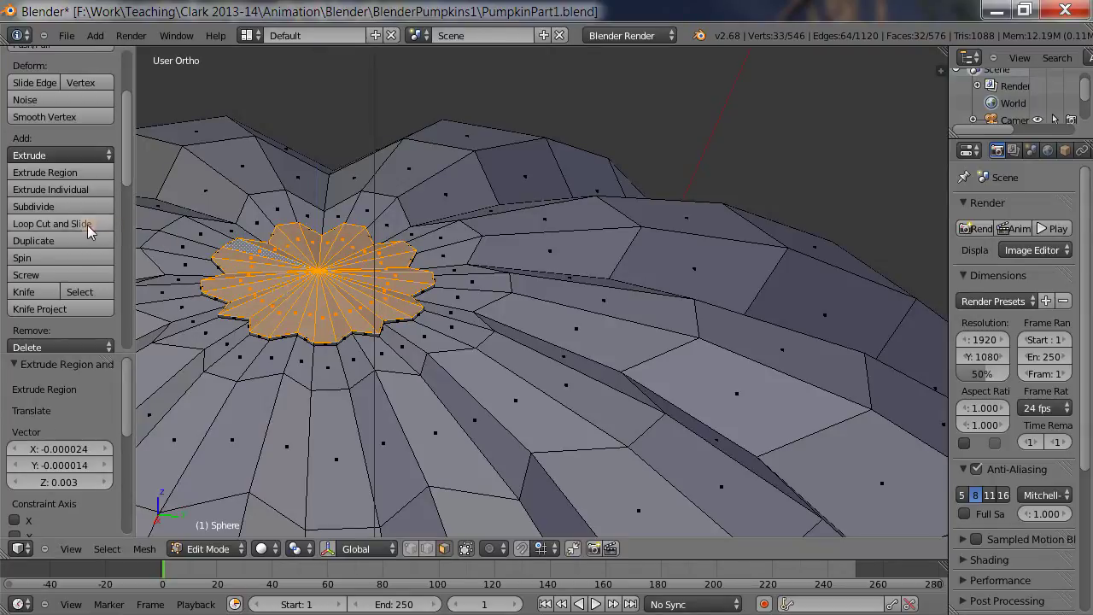
drag(128, 120, 129, 80)
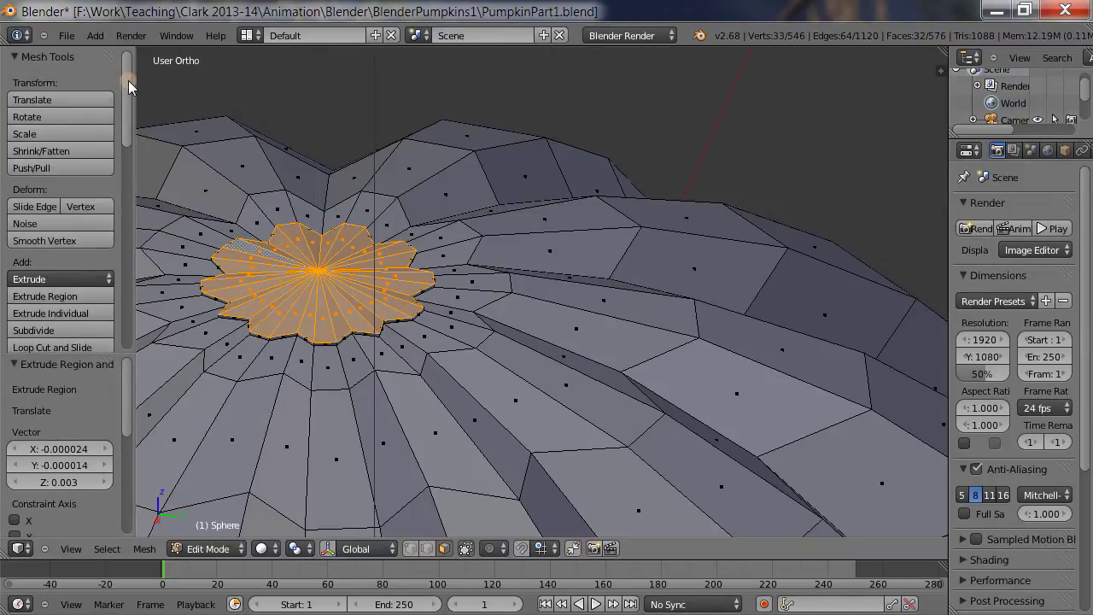
click(56, 135)
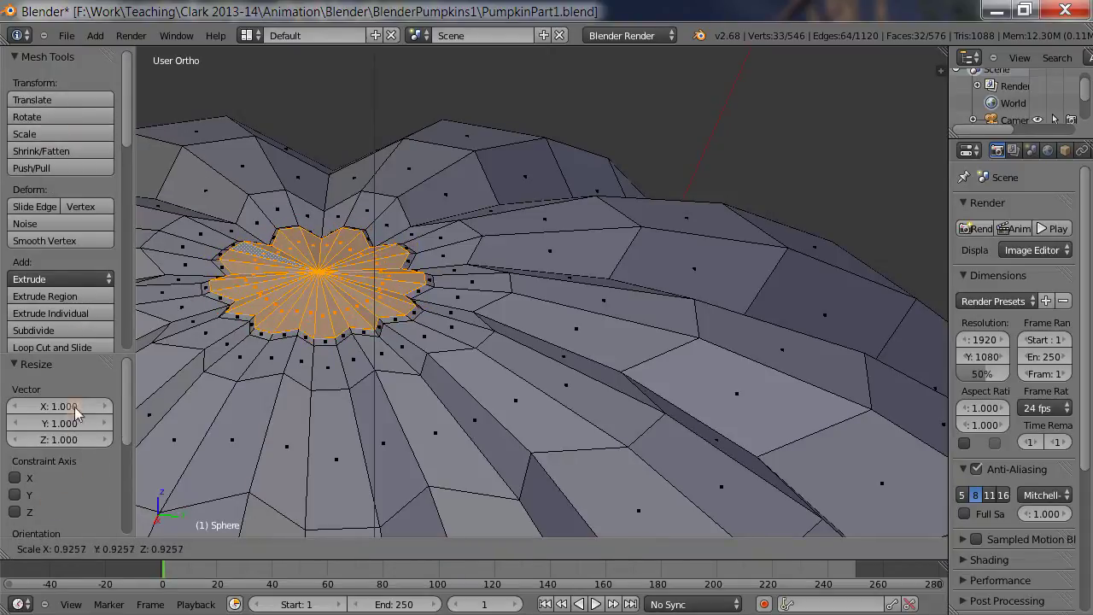
click(65, 138)
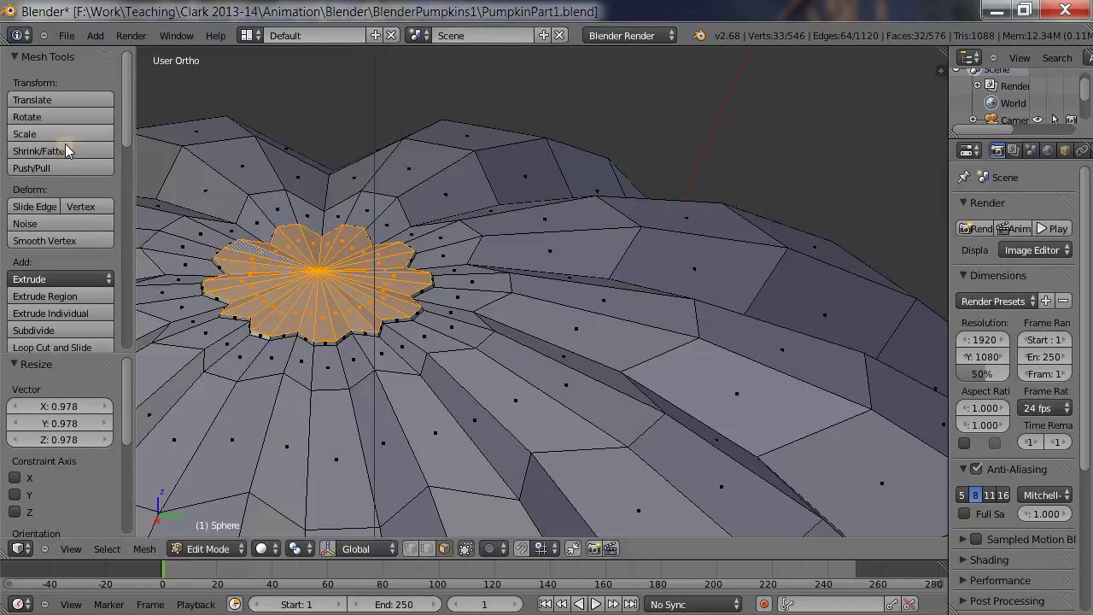
click(73, 404)
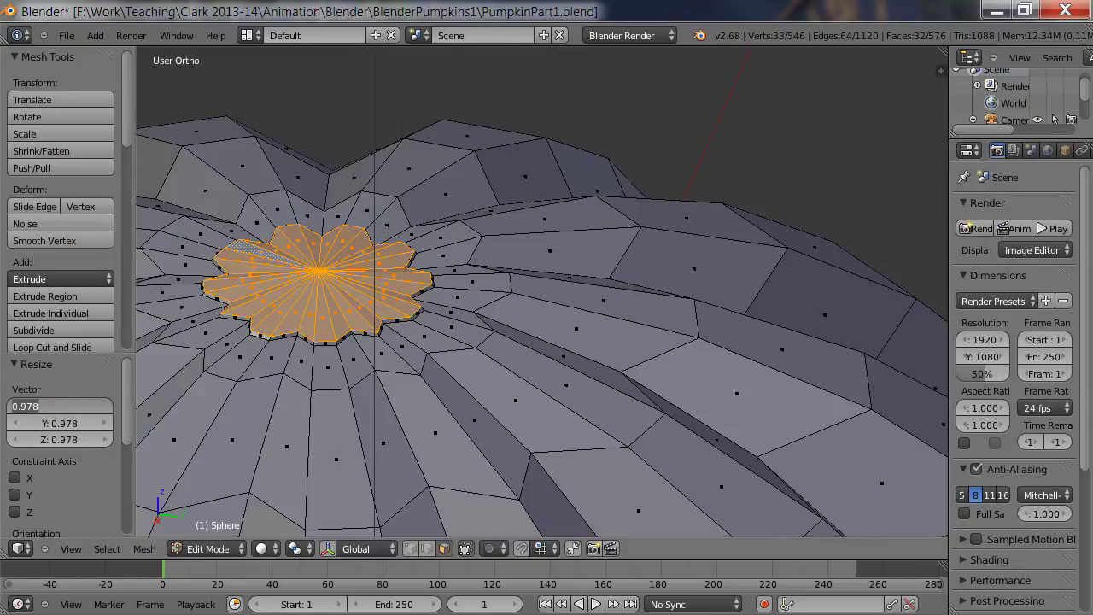
text(0.5)
key(Return)
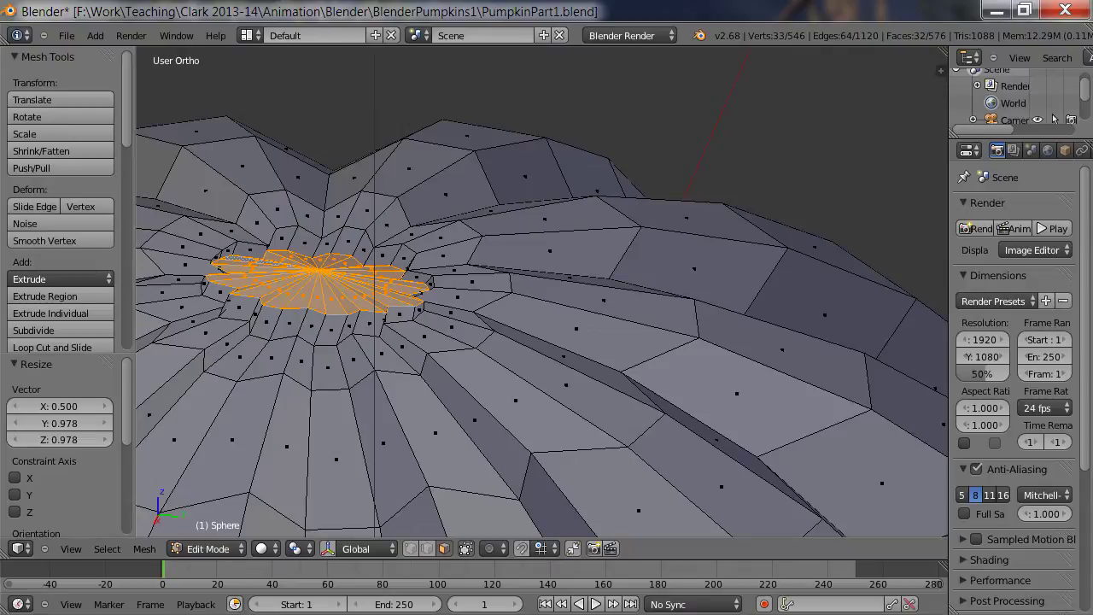
Correct the flower faces' Y scale to 0.5.
click(60, 423)
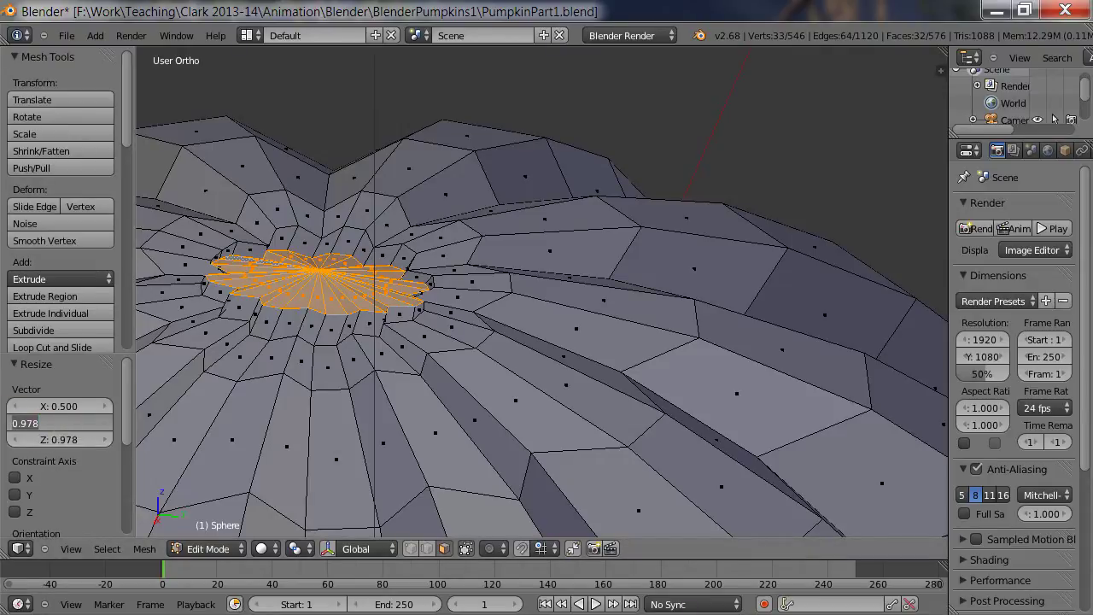
key(Return)
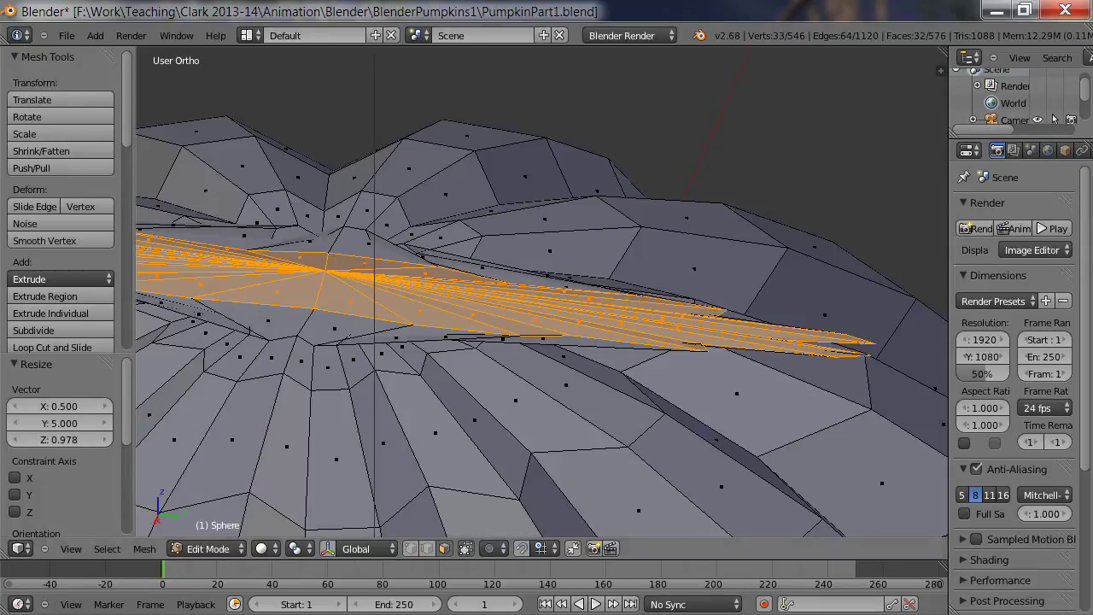
click(75, 418)
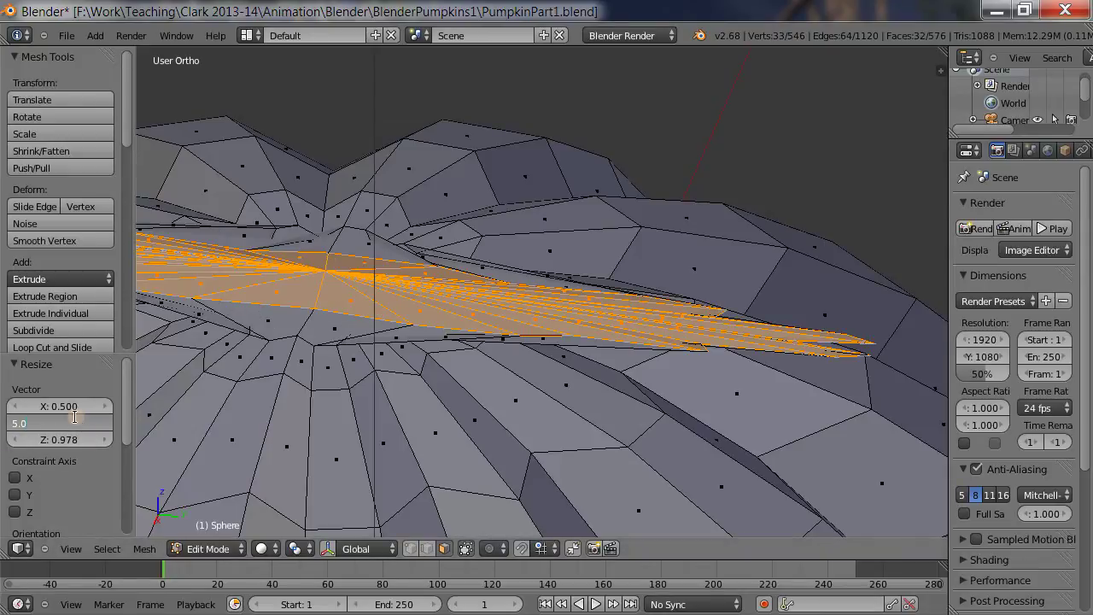
text(.5)
key(Return)
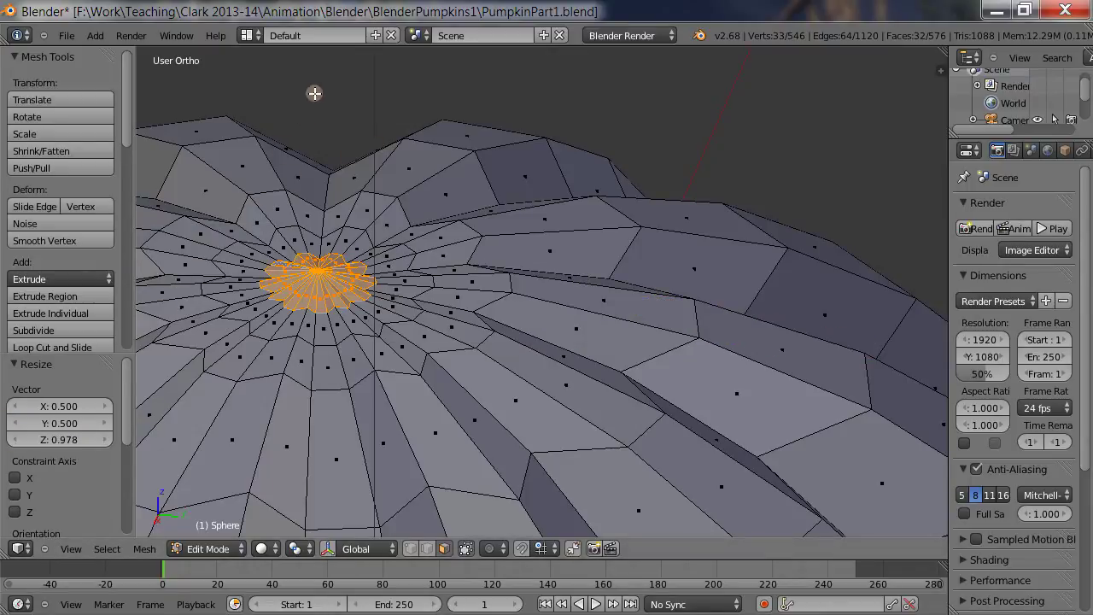
key(a)
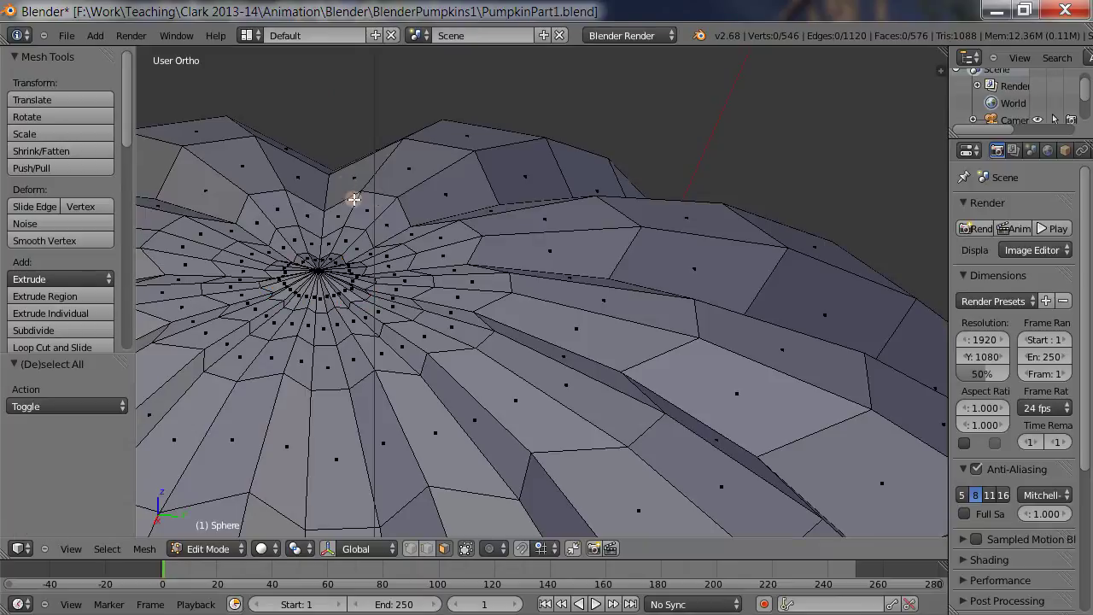
middle_drag(379, 185, 380, 183)
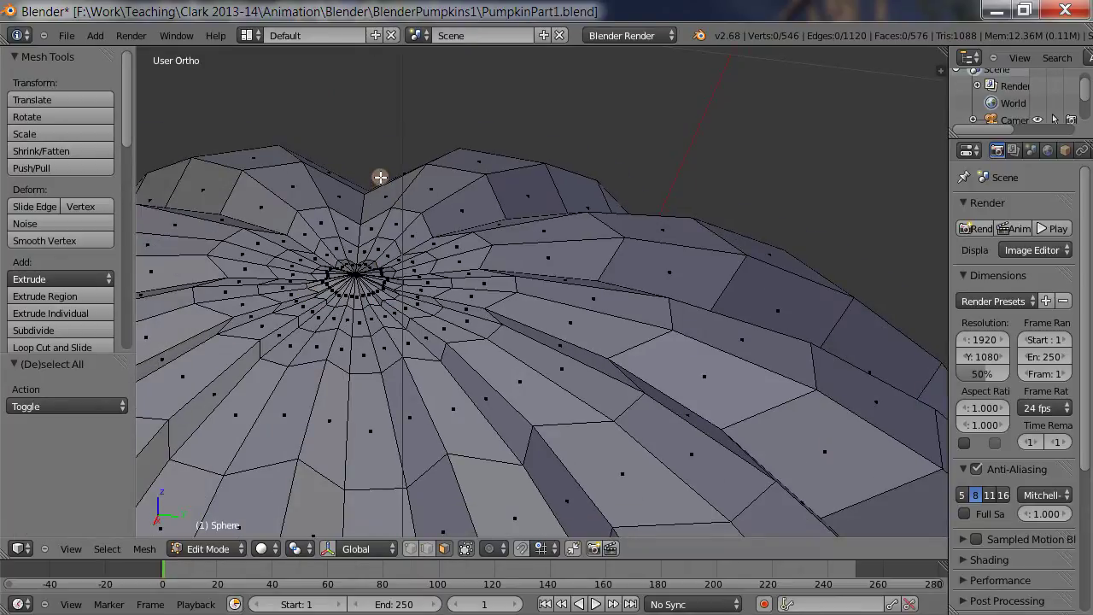
key(ctrl+z)
middle_drag(395, 129, 470, 95)
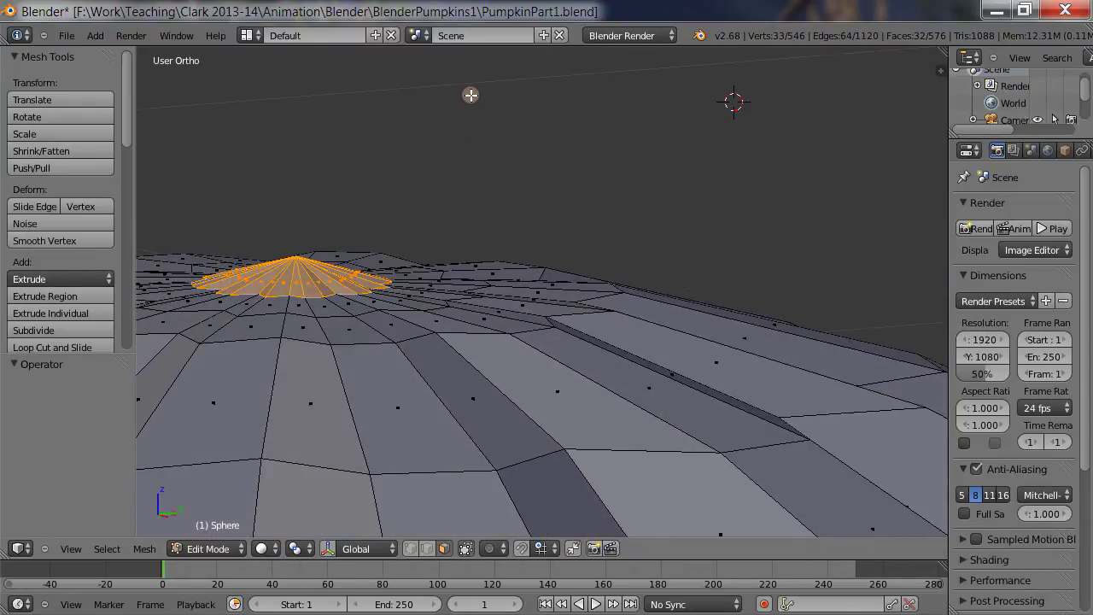
Flatten the selected top cap to a Z scale of 0.200.
click(69, 134)
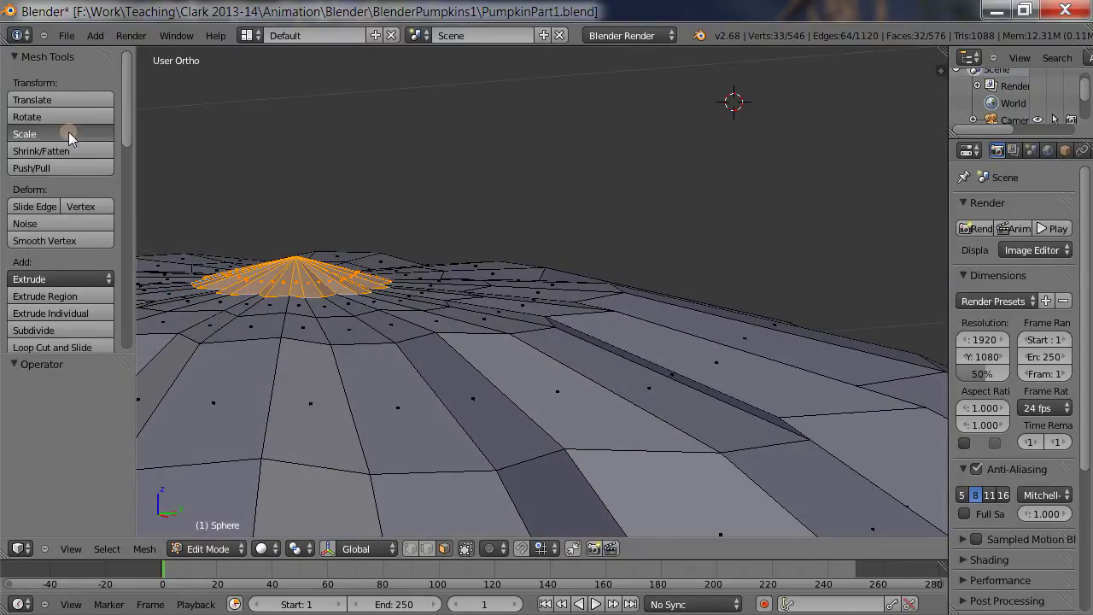
click(68, 133)
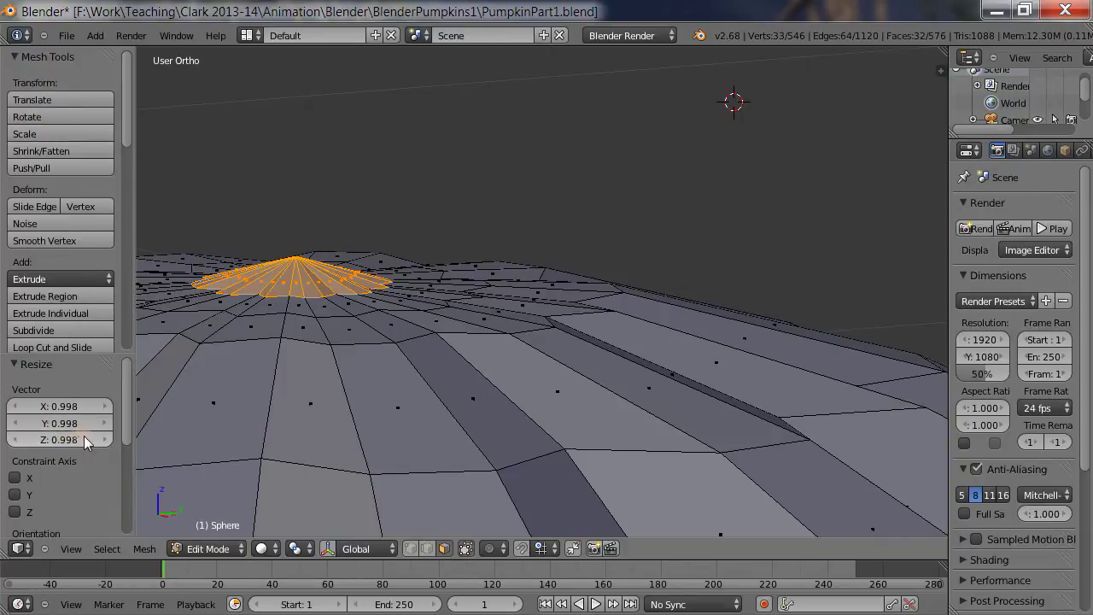
click(16, 441)
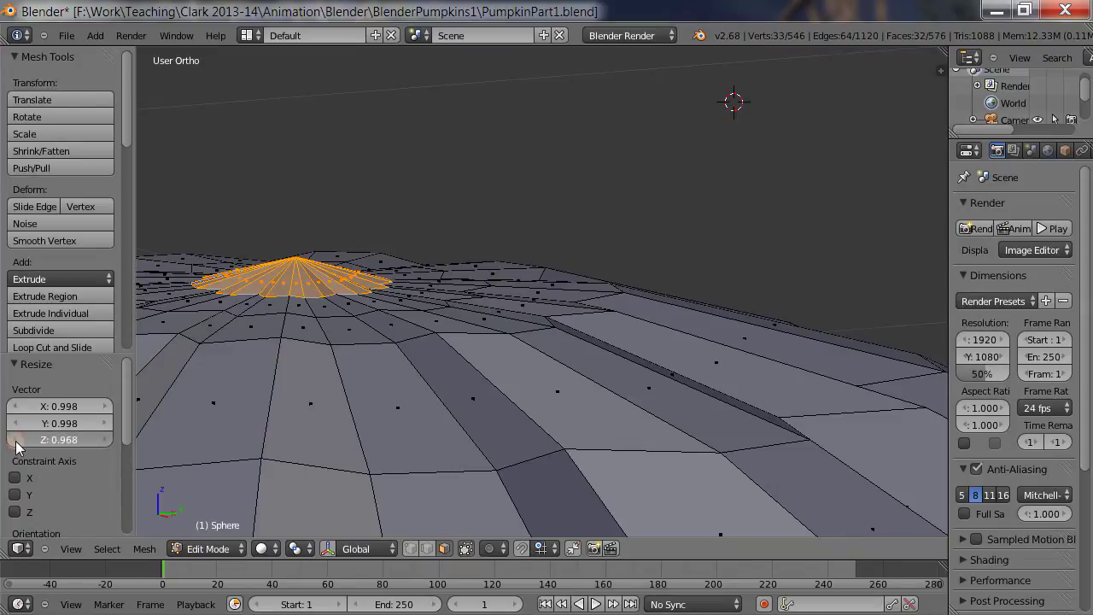
click(15, 441)
click(15, 441)
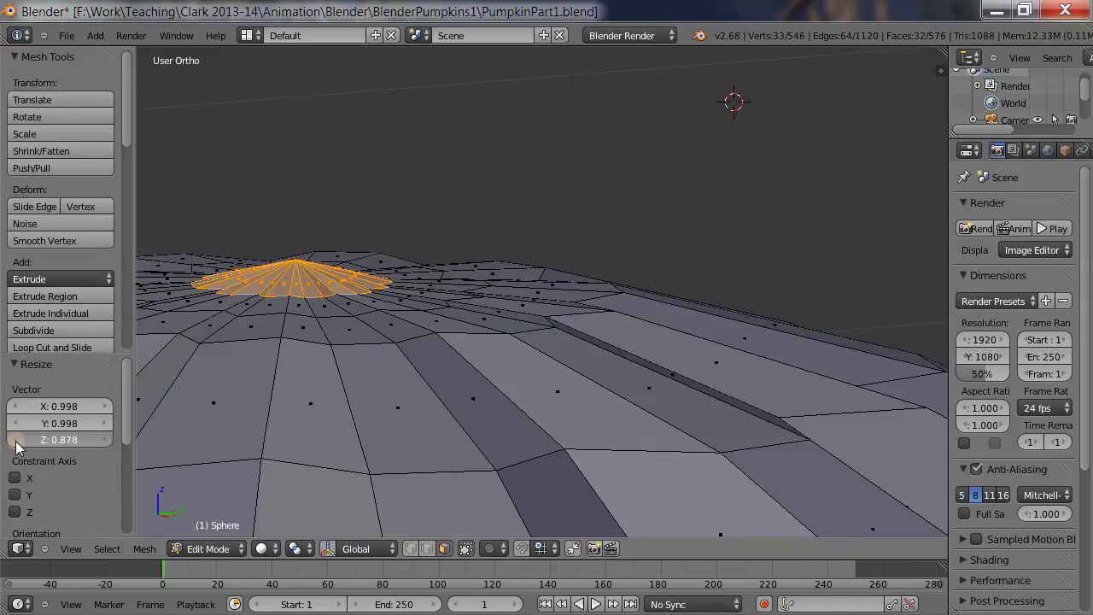
drag(15, 441, 65, 446)
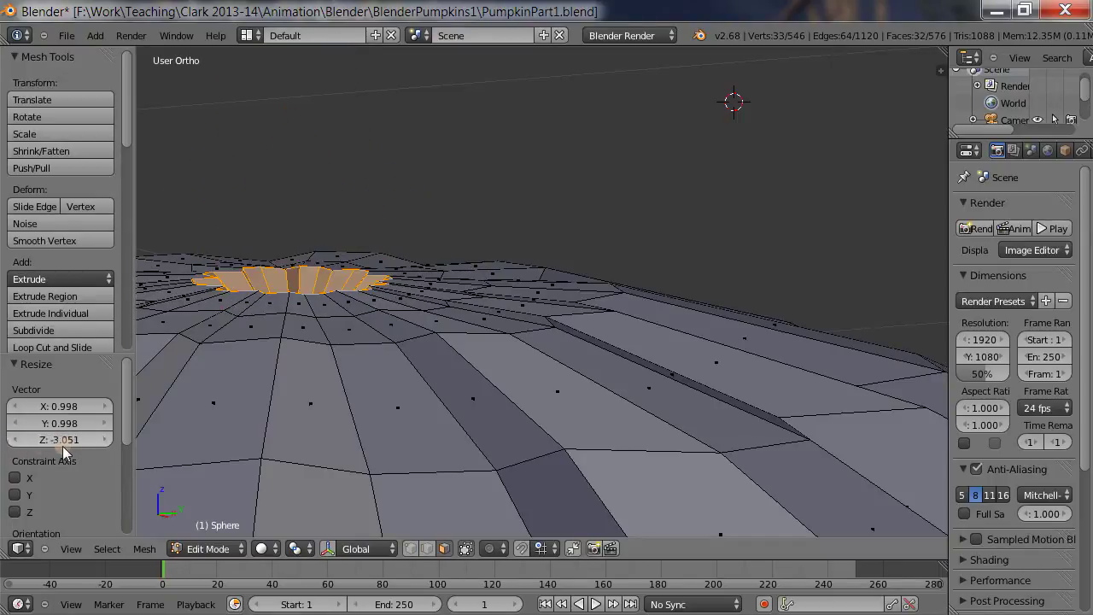
click(65, 446)
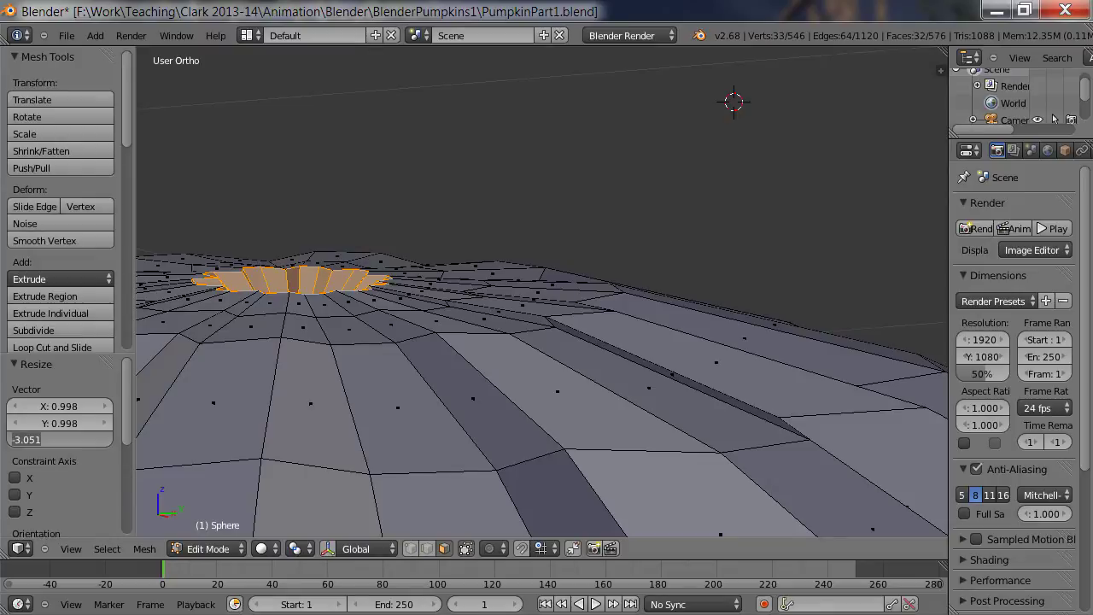
key(Return)
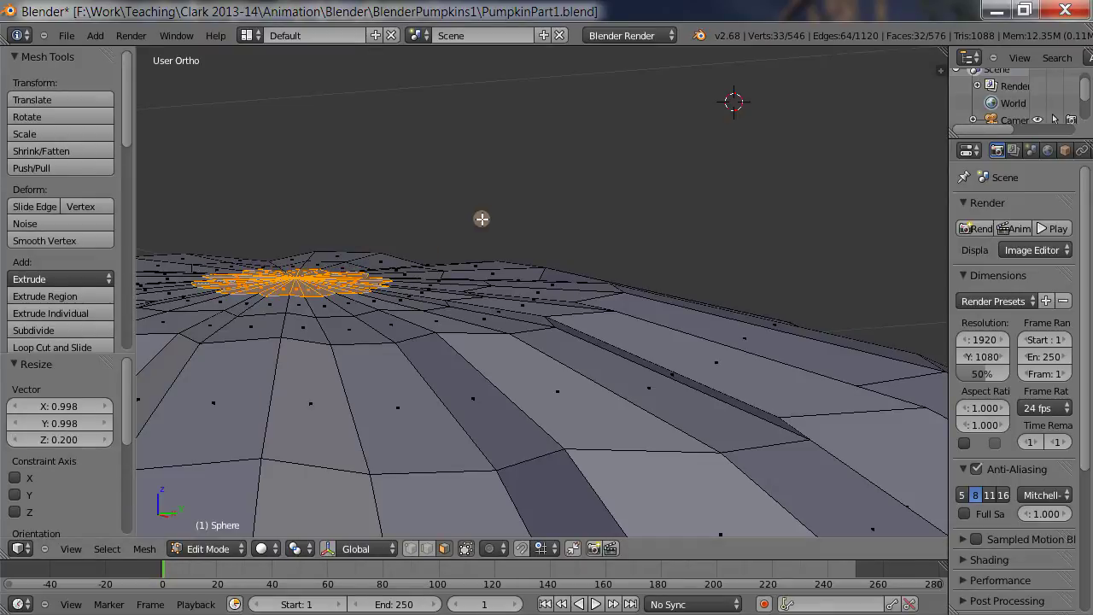
middle_drag(481, 218, 540, 209)
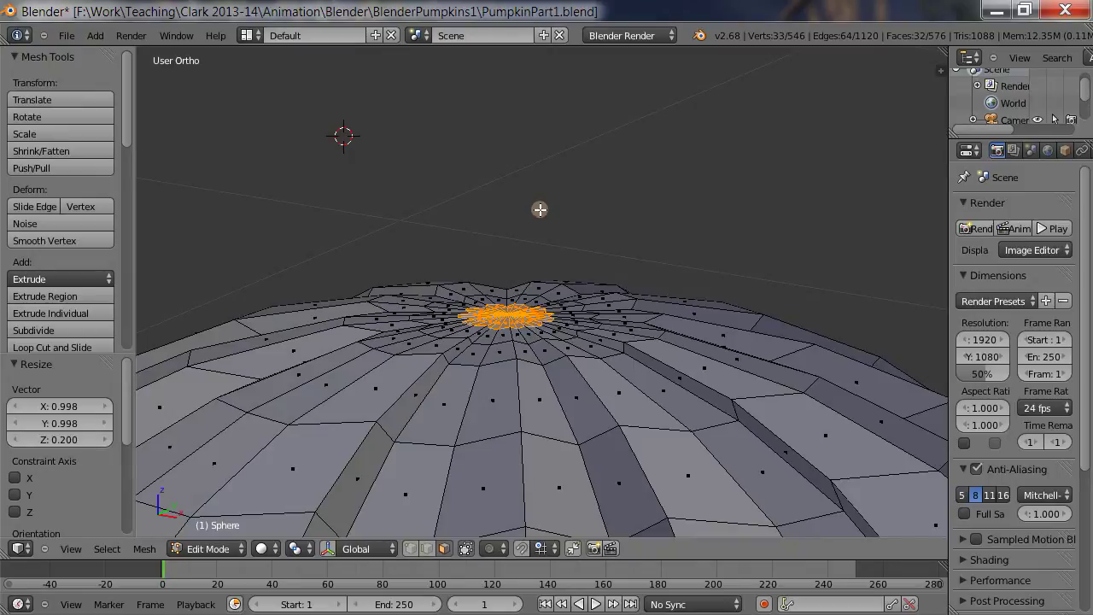
scroll(596, 237, down, 6)
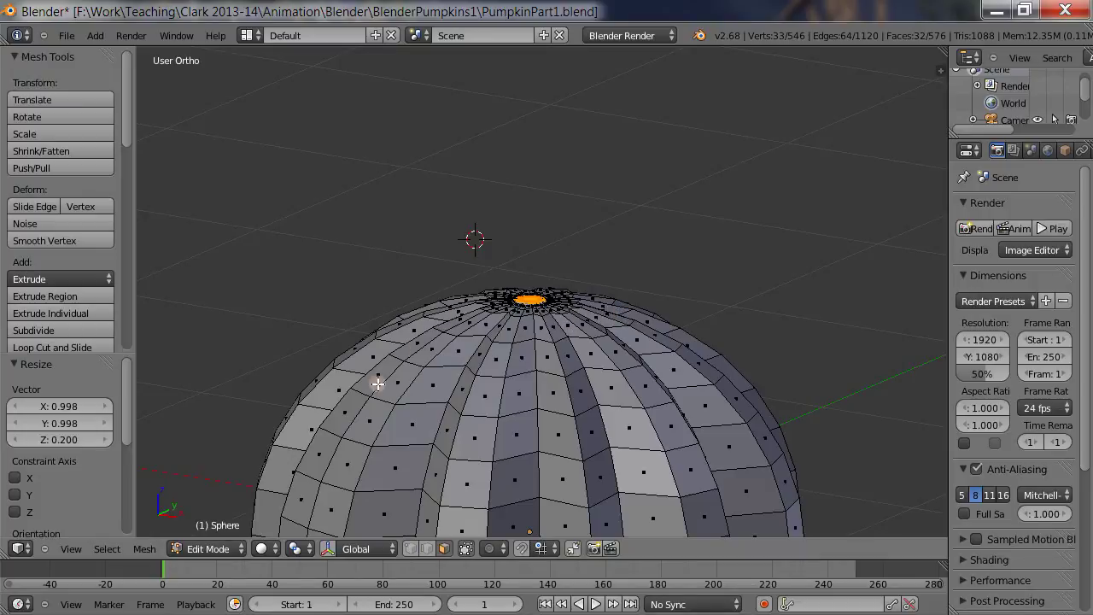
scroll(655, 282, up, 4)
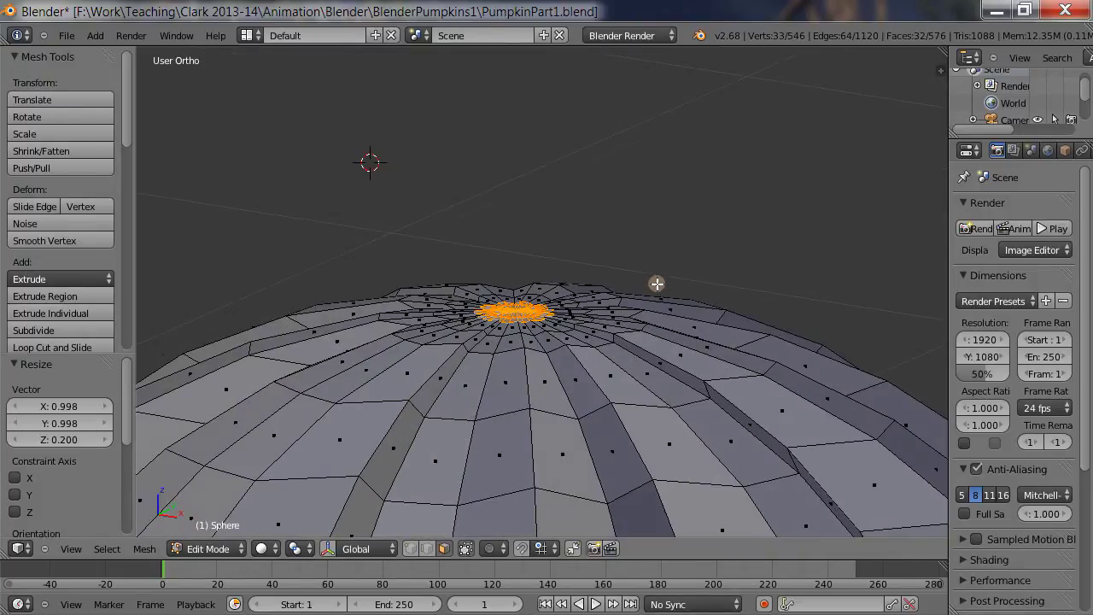
scroll(657, 282, down, 2)
scroll(657, 280, up, 1)
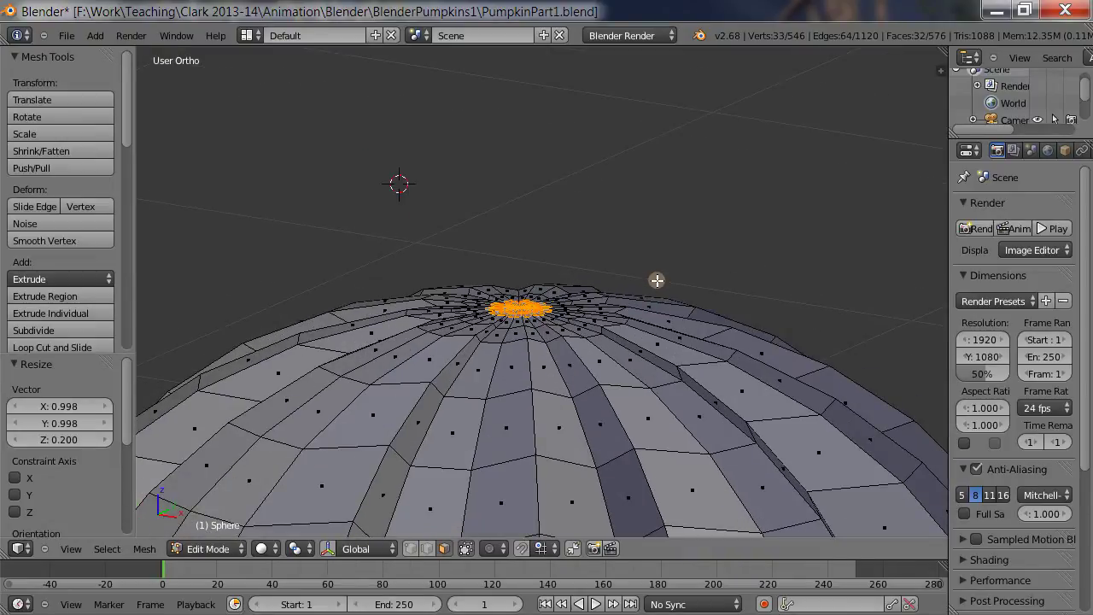
shift+middle_drag(653, 283, 662, 162)
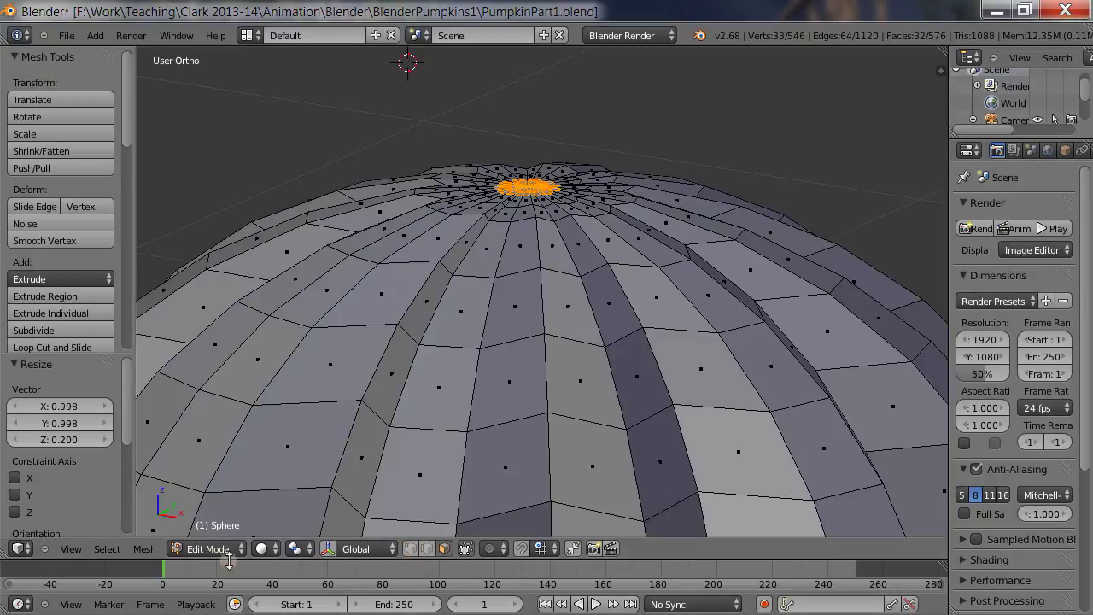
Show the translate manipulator and lower the top cap 0.01 along Z.
click(326, 550)
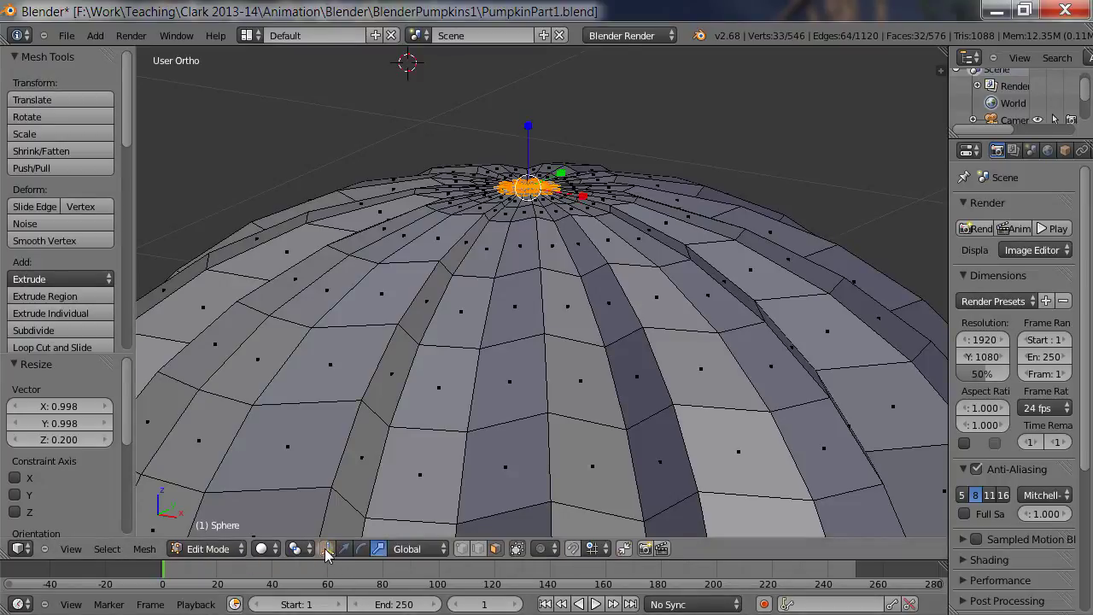
click(326, 550)
double_click(327, 549)
click(327, 549)
click(345, 549)
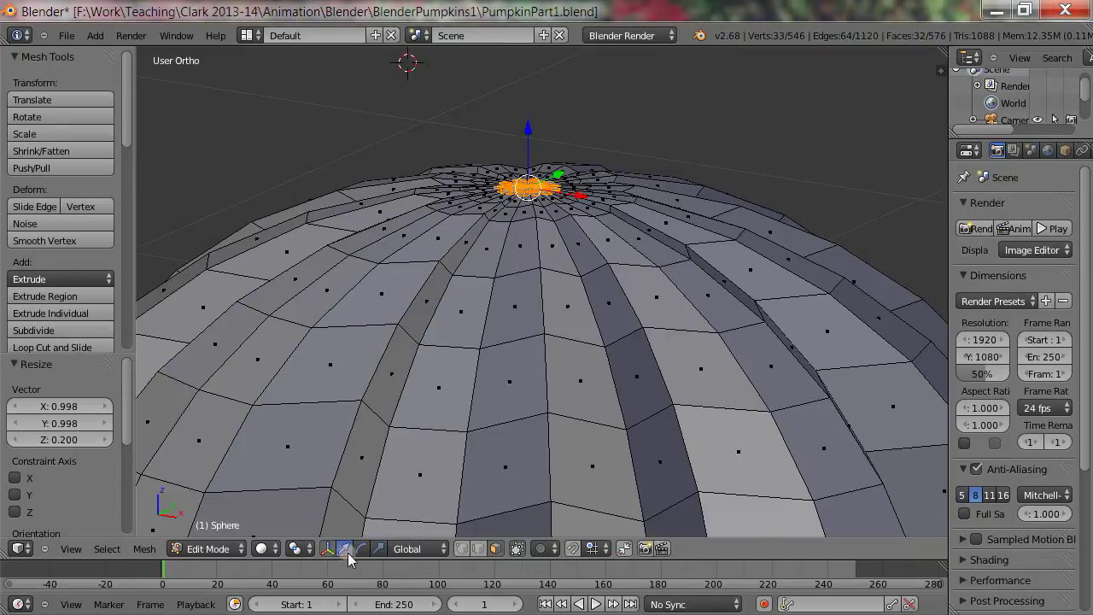
middle_drag(667, 157, 668, 158)
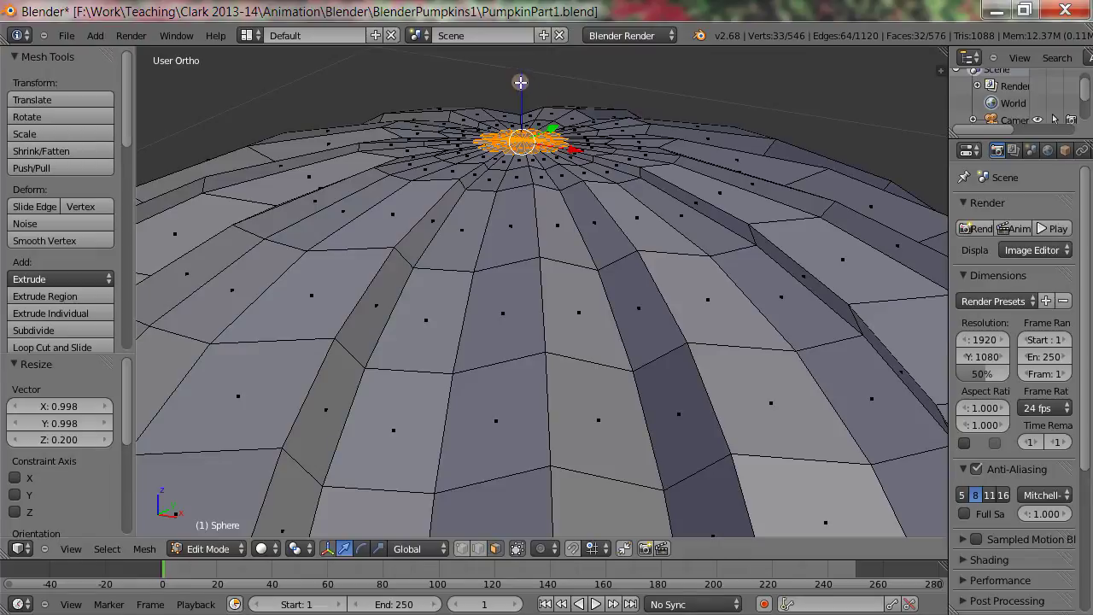
drag(520, 82, 522, 89)
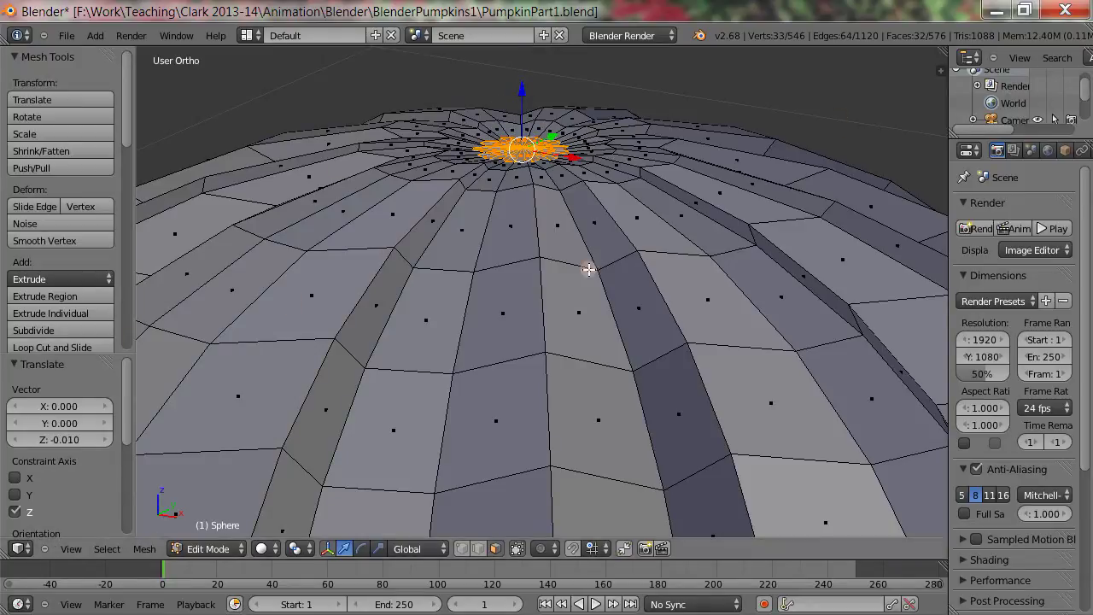
click(106, 550)
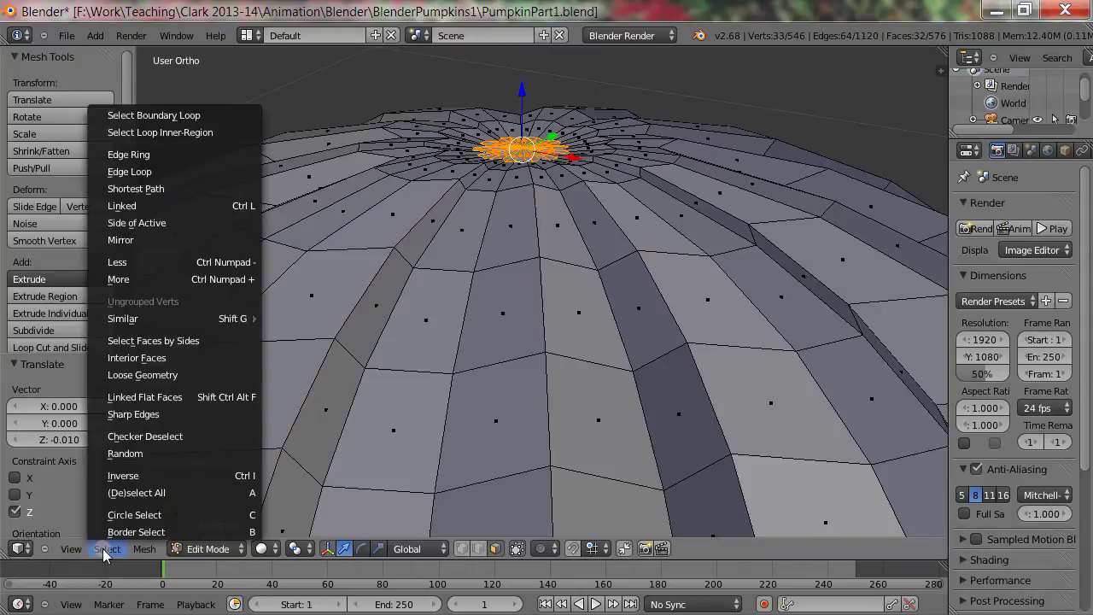
Grow the top-cap selection by two rings, lowering it along Z after each, 0.029 in total.
click(169, 282)
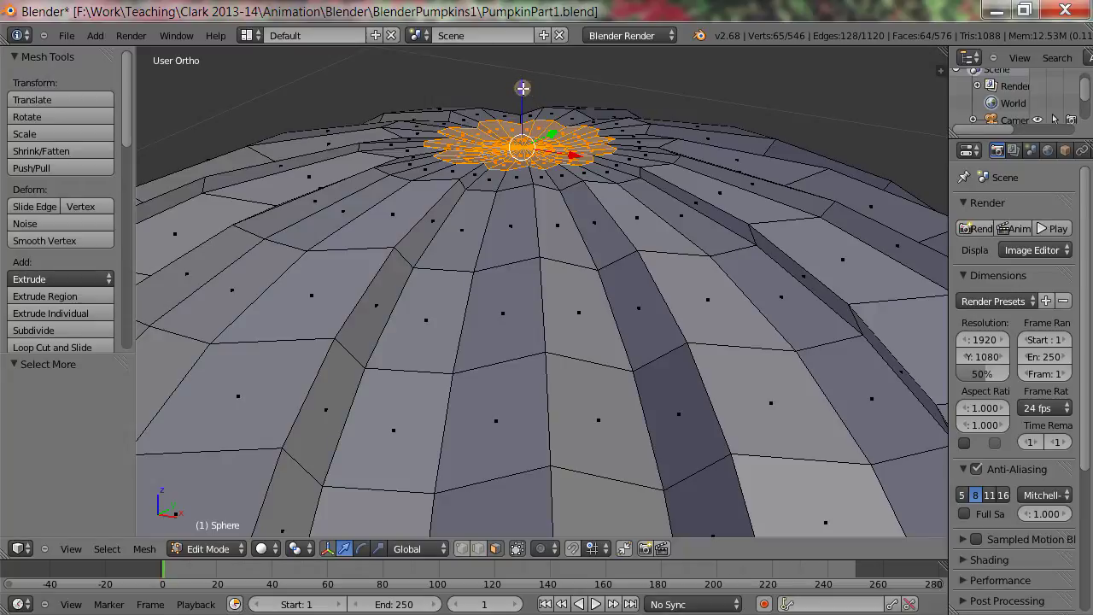
drag(523, 88, 520, 95)
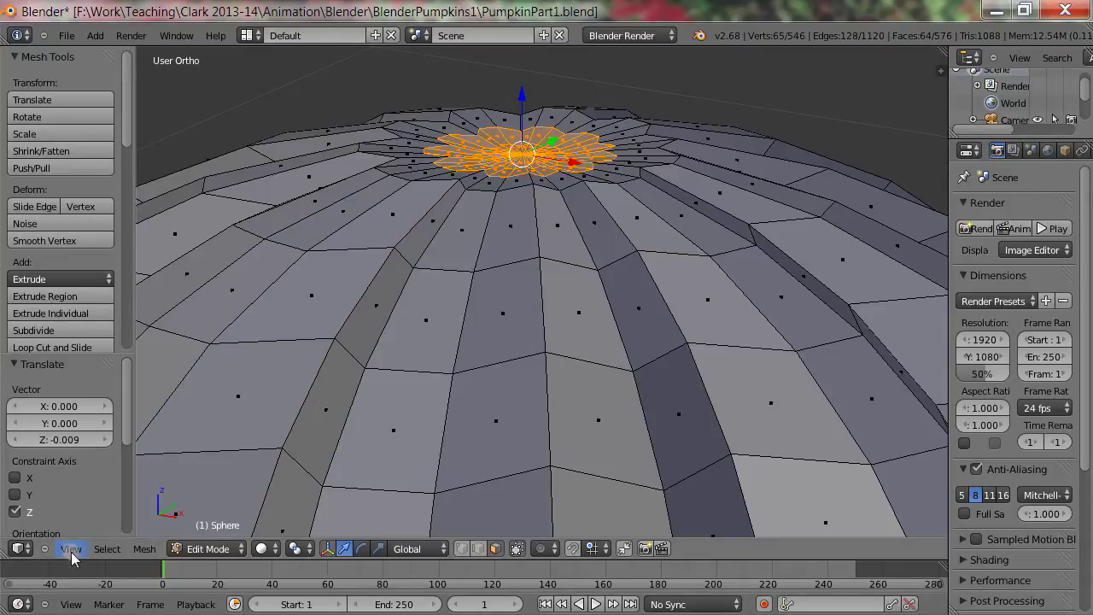
click(105, 550)
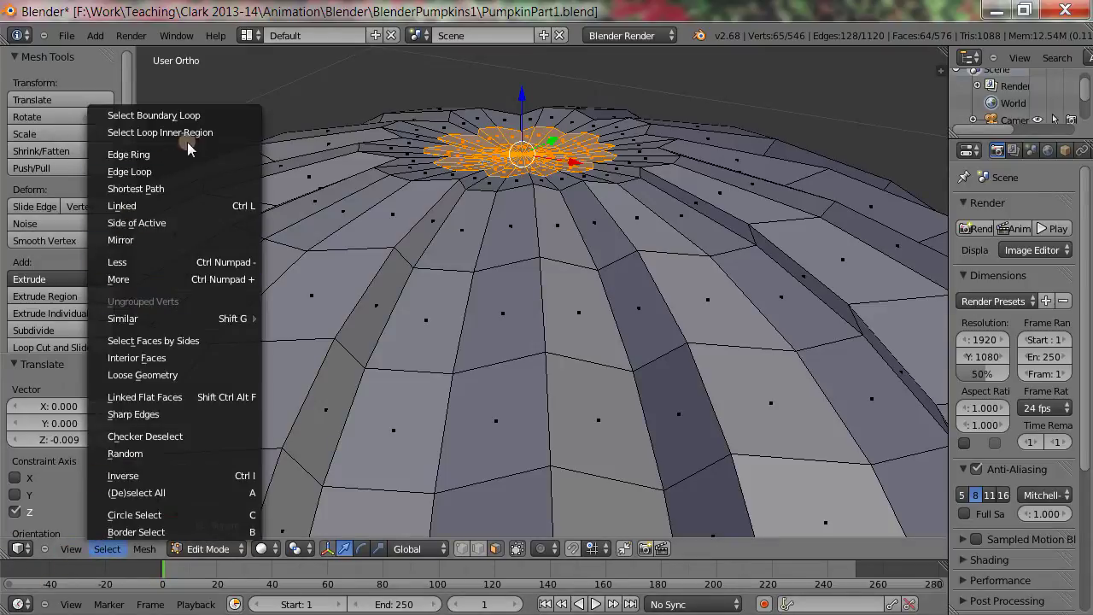
click(175, 281)
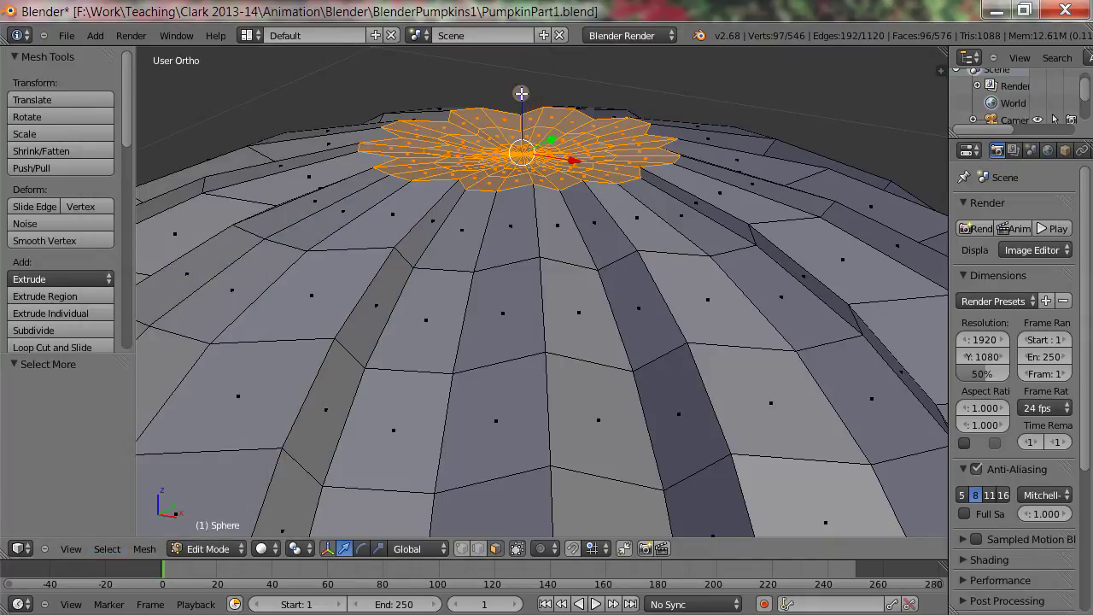
drag(522, 93, 521, 115)
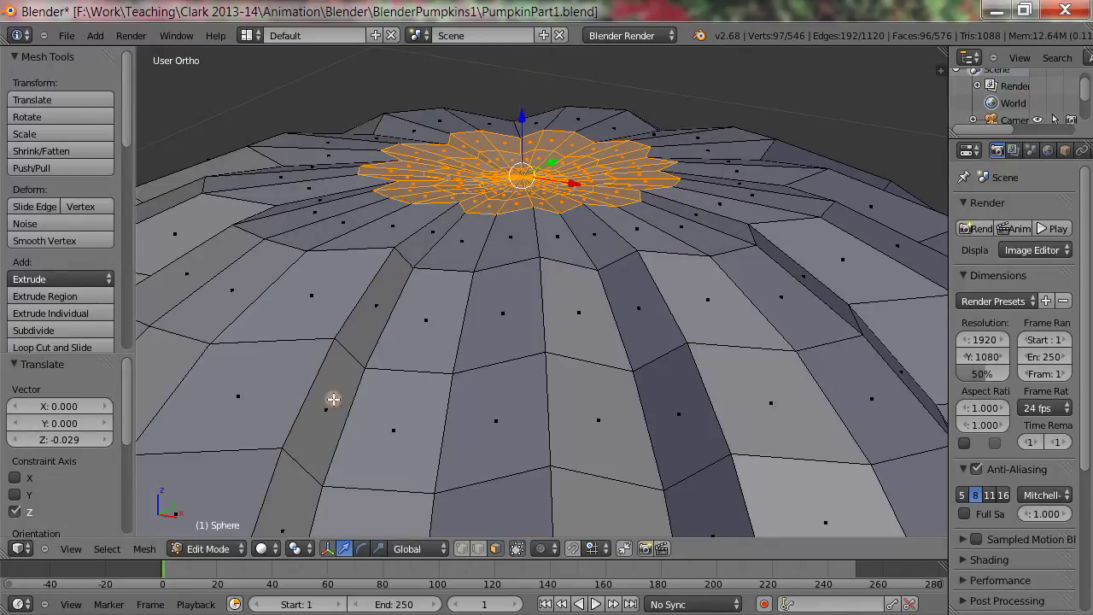
click(107, 549)
Lower the selected top cap along Z with G Z.
key(ctrl+KP_Add)
key(ctrl+KP_Add)
key(ctrl+KP_Add)
key(ctrl+KP_Add)
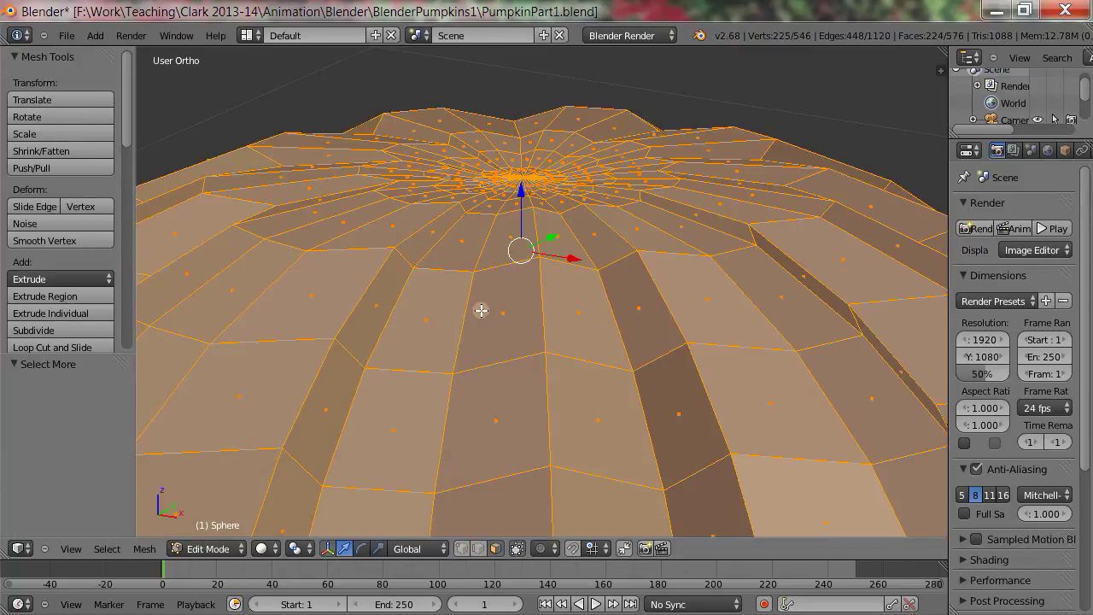
key(ctrl+KP_Subtract)
key(ctrl+KP_Subtract)
key(ctrl+KP_Subtract)
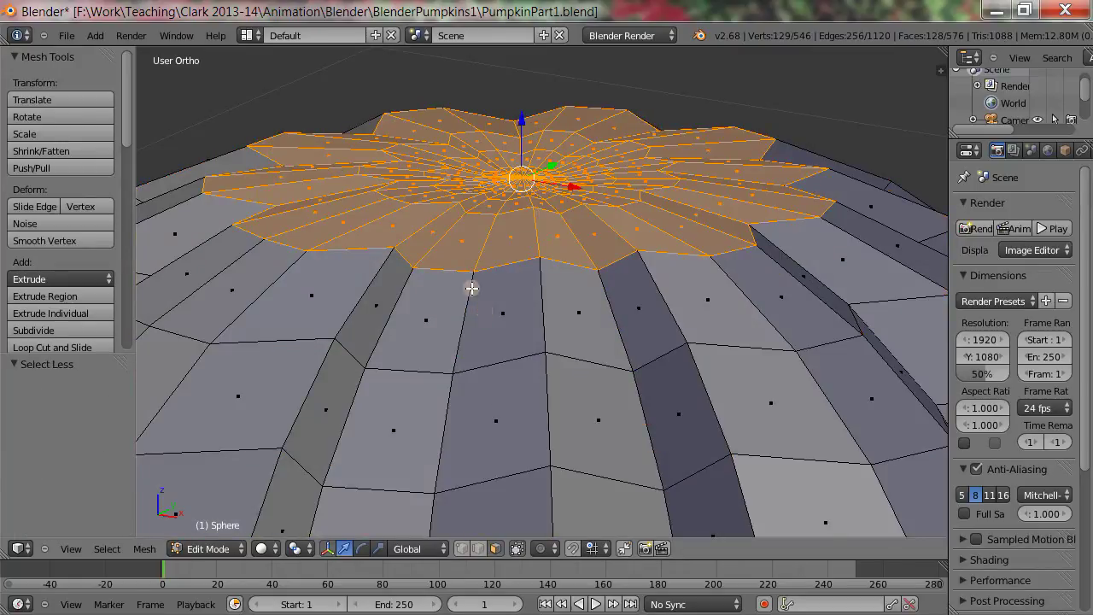
key(g)
key(z)
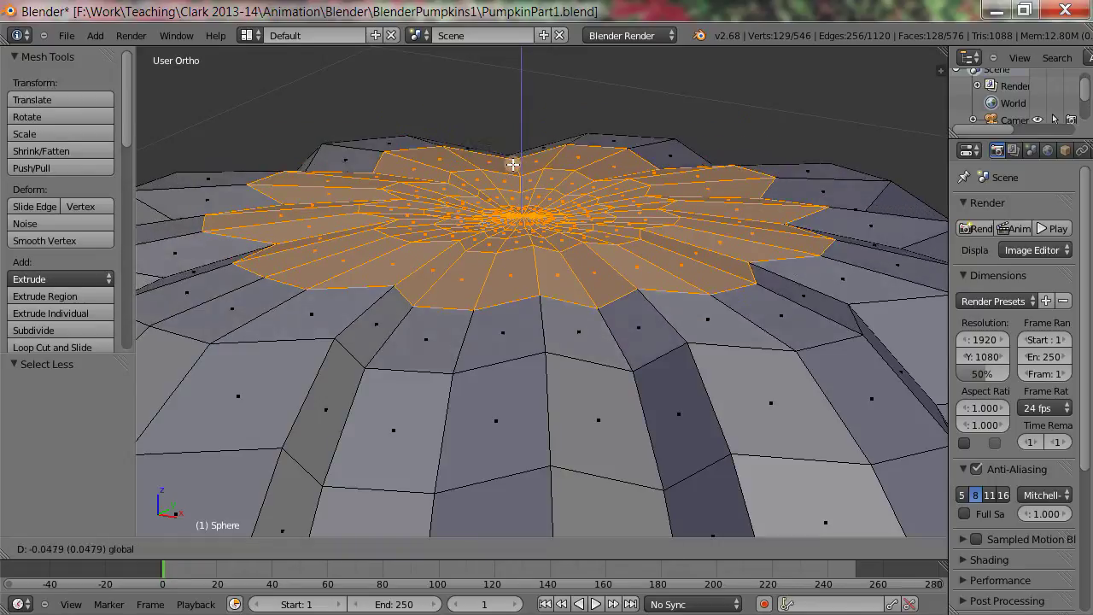
click(510, 175)
scroll(538, 239, down, 5)
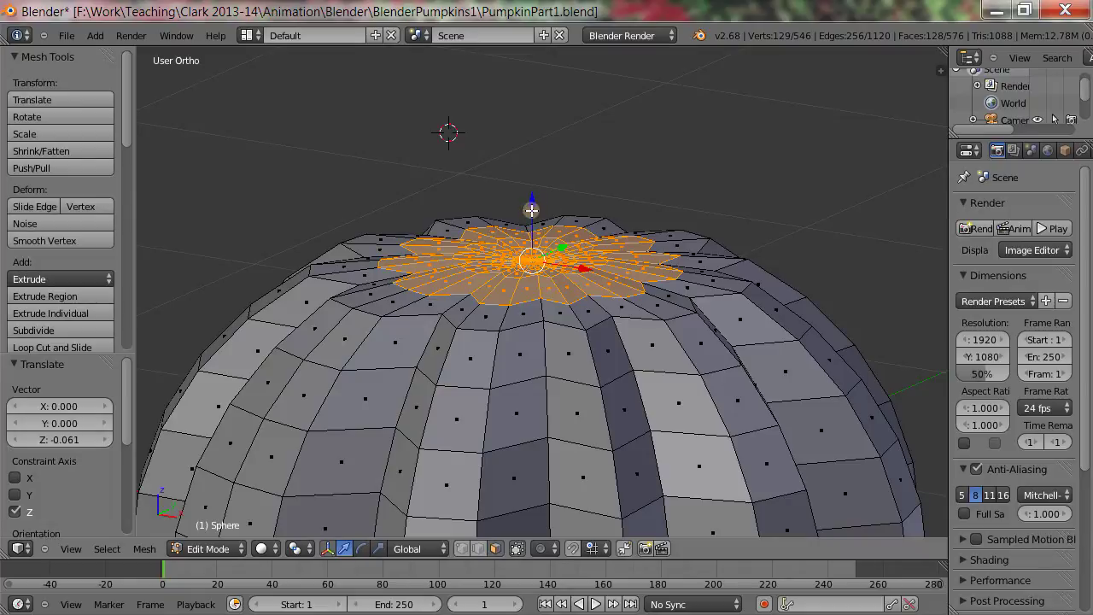
Grow the top selection three more rings to 224 faces, lowering it slightly along Z after each.
key(ctrl+KP_Add)
mouse_move(530, 211)
mouse_down()
mouse_move(527, 195)
mouse_move(531, 231)
mouse_up()
scroll(601, 230, down, 4)
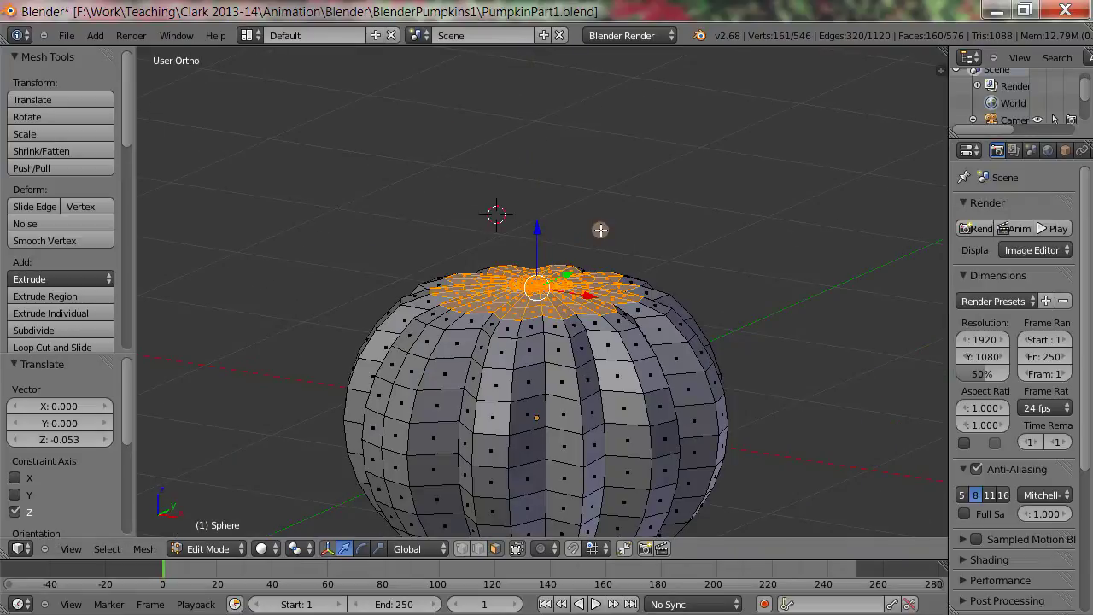
scroll(598, 228, up, 3)
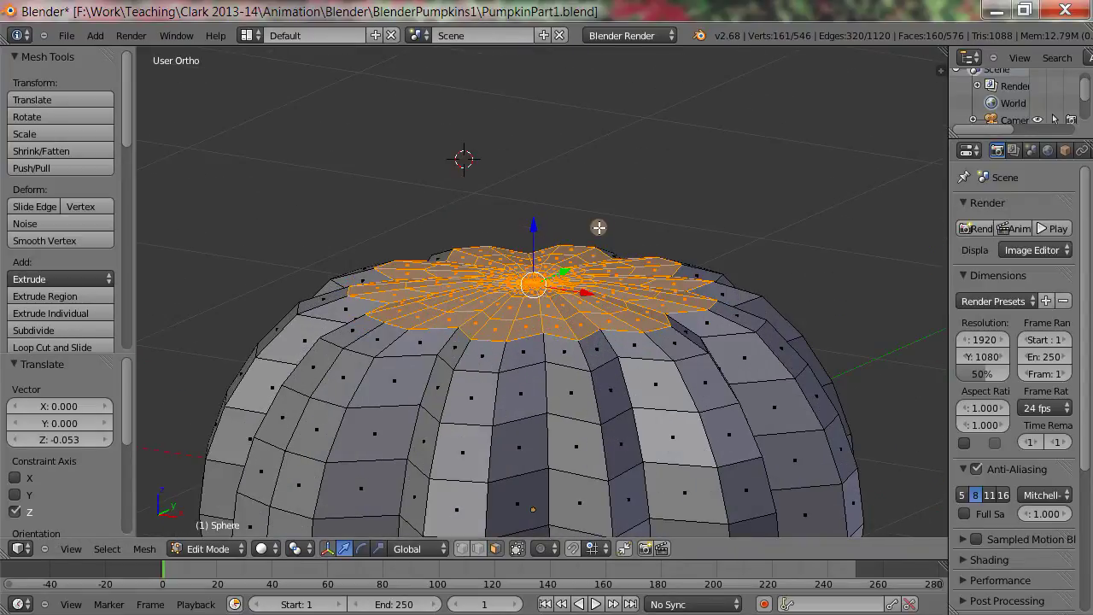
key(ctrl+KP_Add)
drag(533, 231, 532, 253)
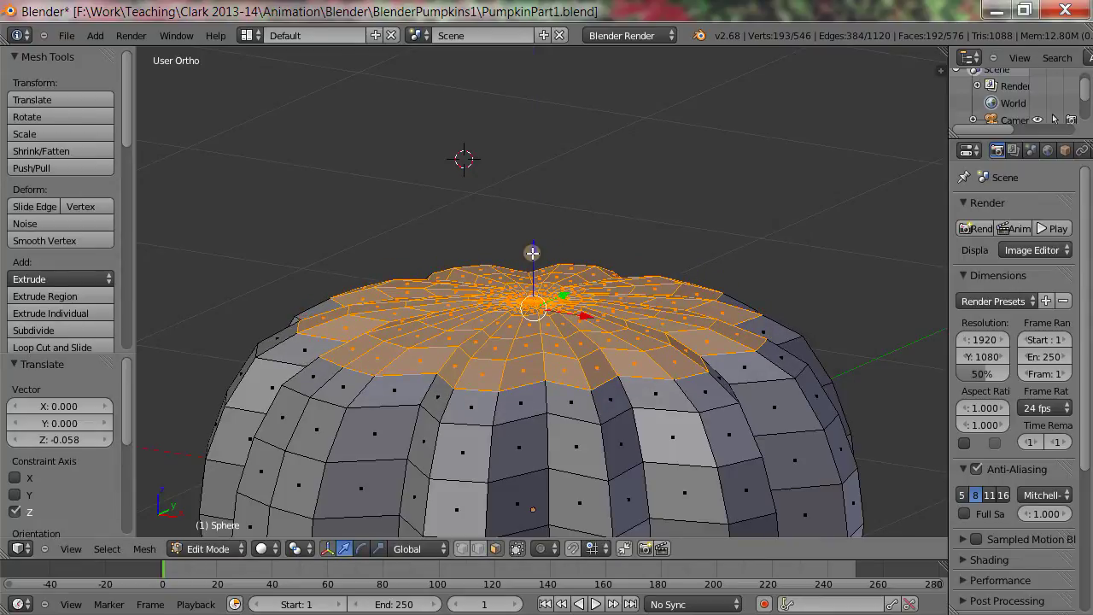
key(ctrl+KP_Add)
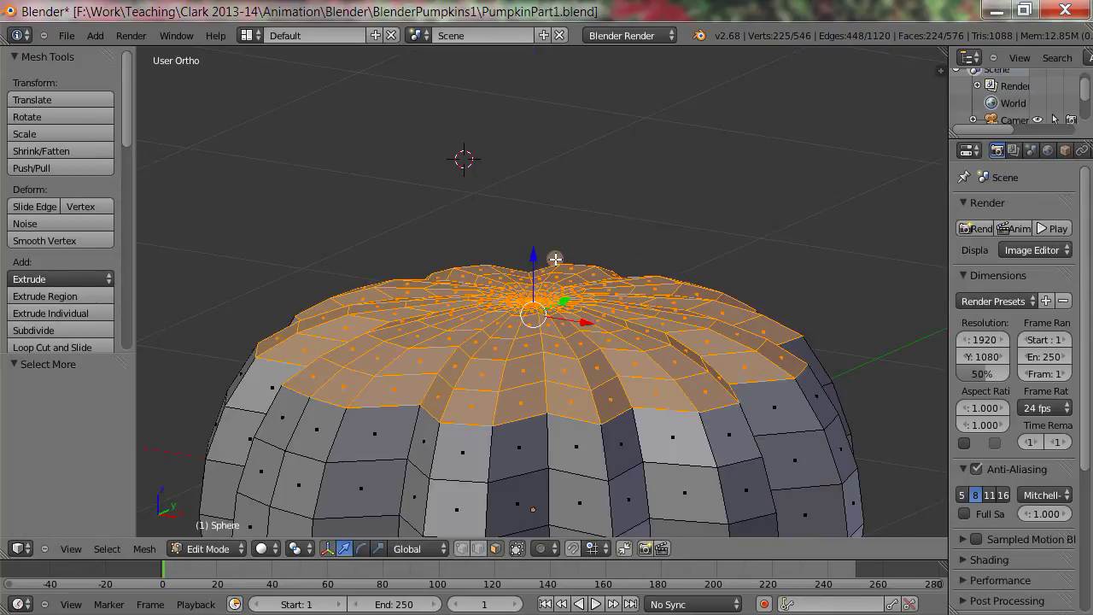
drag(531, 258, 532, 276)
scroll(697, 397, down, 4)
scroll(698, 396, up, 8)
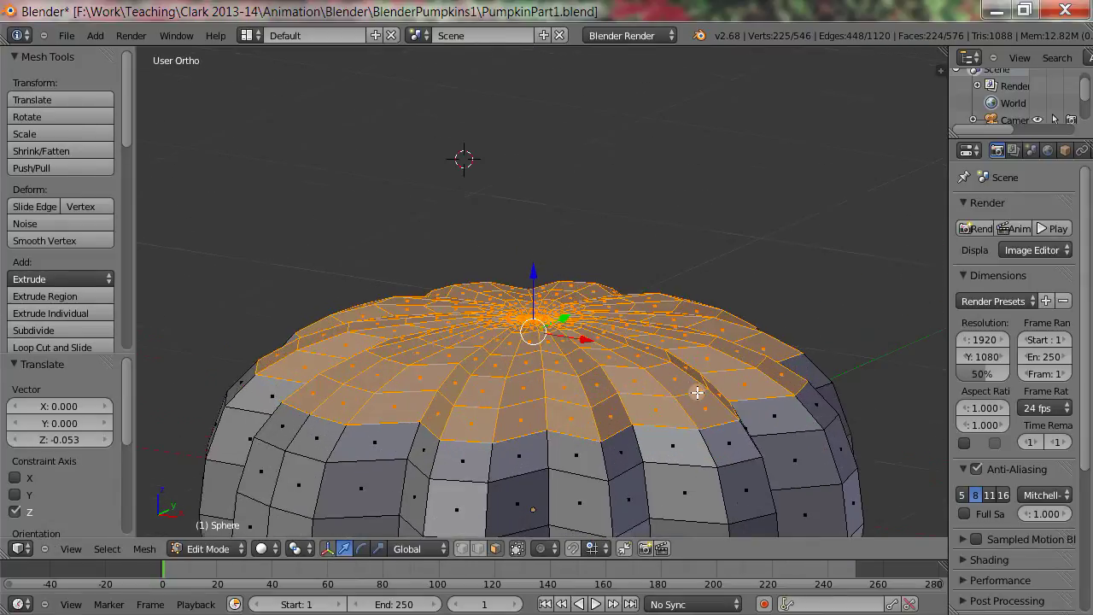
scroll(698, 388, down, 2)
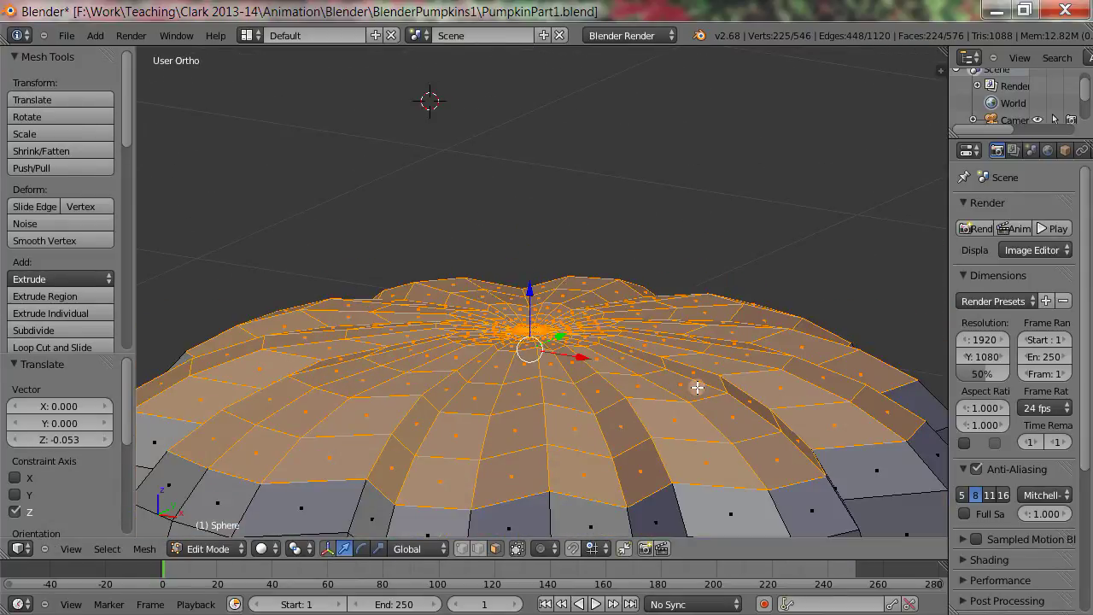
Shrink the selection to a 96-face central cap and lower it a further 0.011 along Z.
key(ctrl+KP_Subtract)
key(ctrl+KP_Subtract)
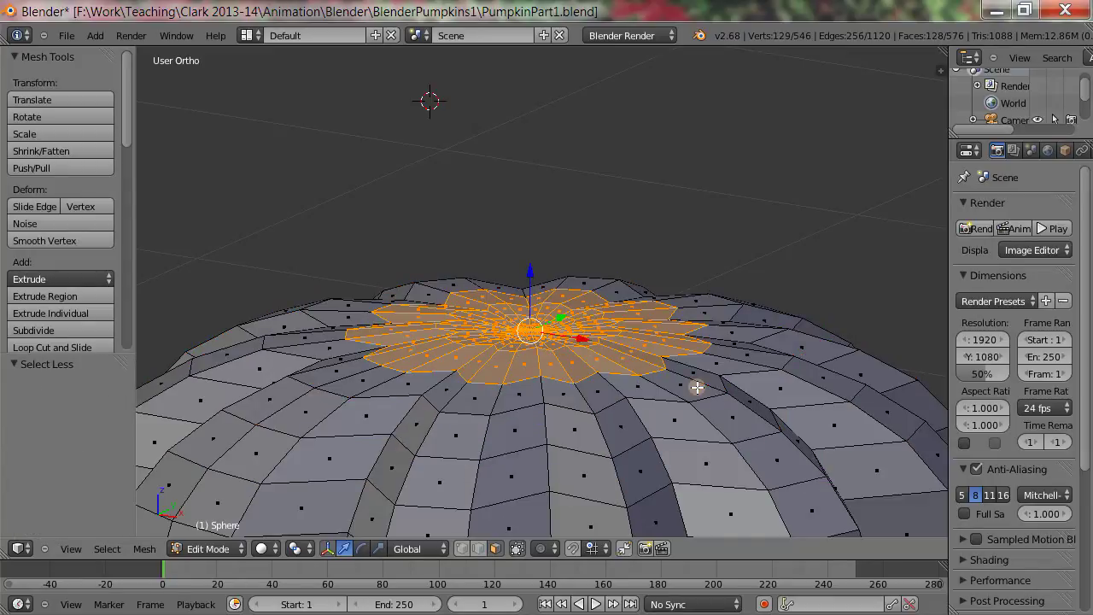
key(ctrl+KP_Subtract)
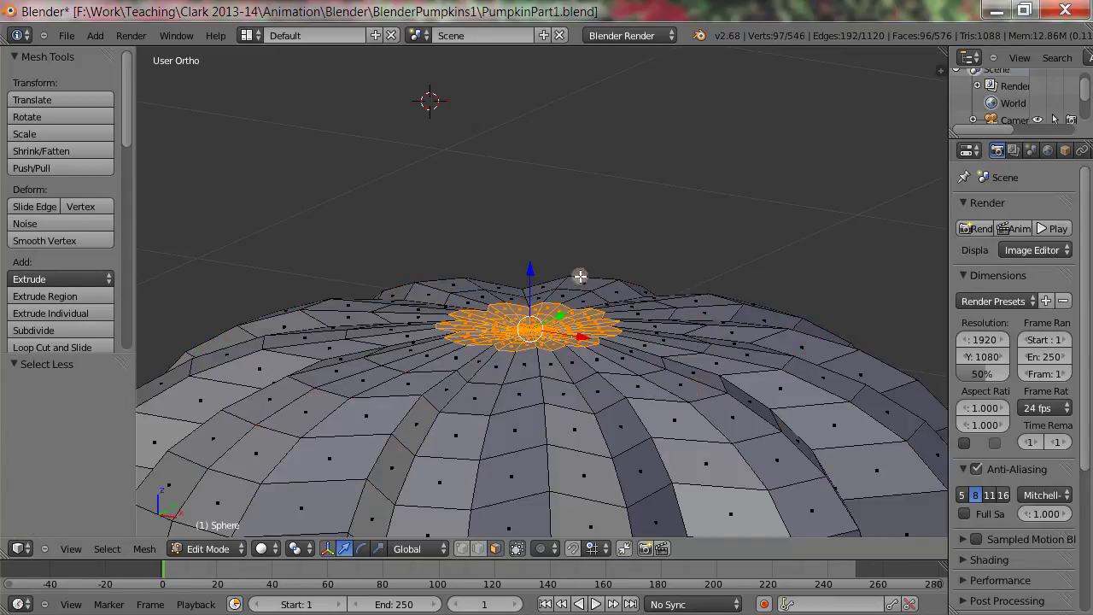
drag(528, 270, 525, 274)
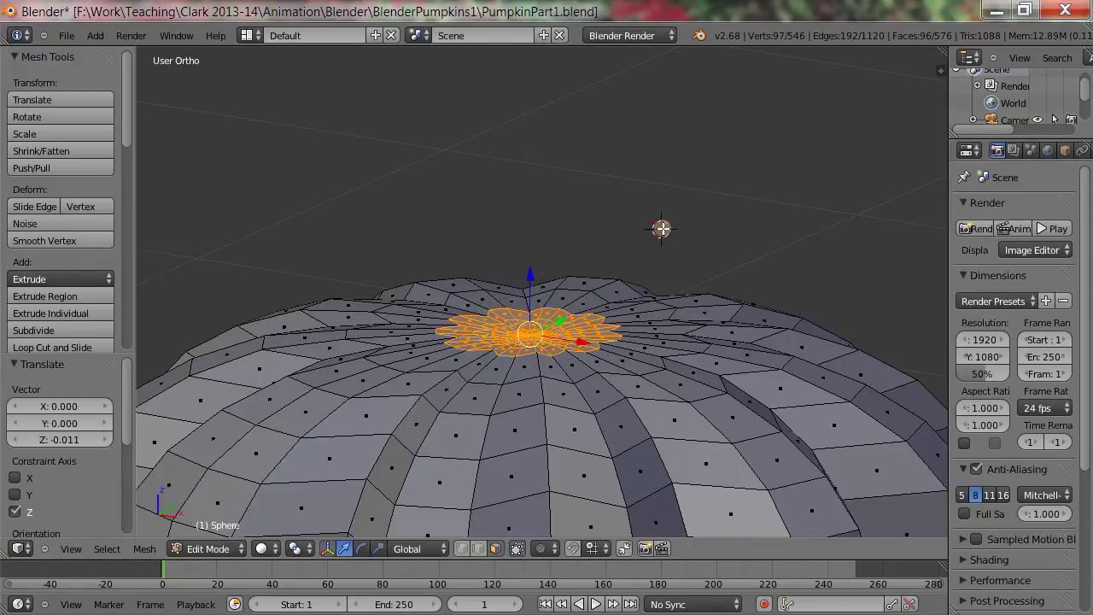
middle_drag(662, 229, 659, 227)
mouse_move(744, 237)
middle_down()
mouse_move(741, 286)
mouse_move(756, 206)
mouse_move(751, 226)
middle_up()
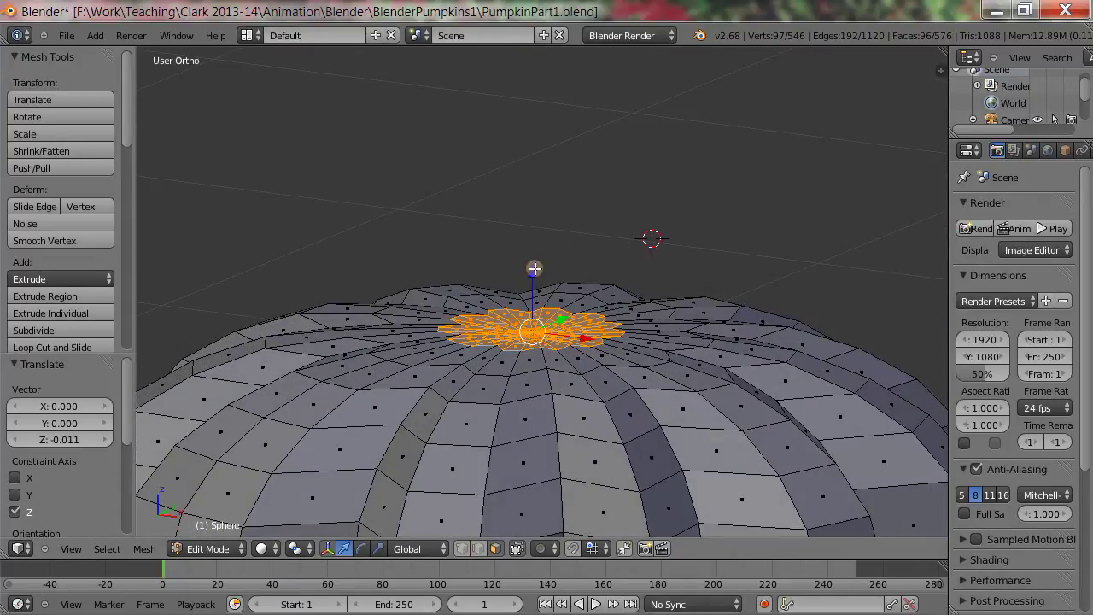
drag(534, 268, 535, 271)
Inspect the finished top dimple up close, then deselect the whole mesh.
middle_drag(626, 279, 754, 141)
scroll(618, 274, down, 3)
scroll(677, 284, down, 1)
scroll(737, 281, up, 3)
scroll(737, 281, up, 2)
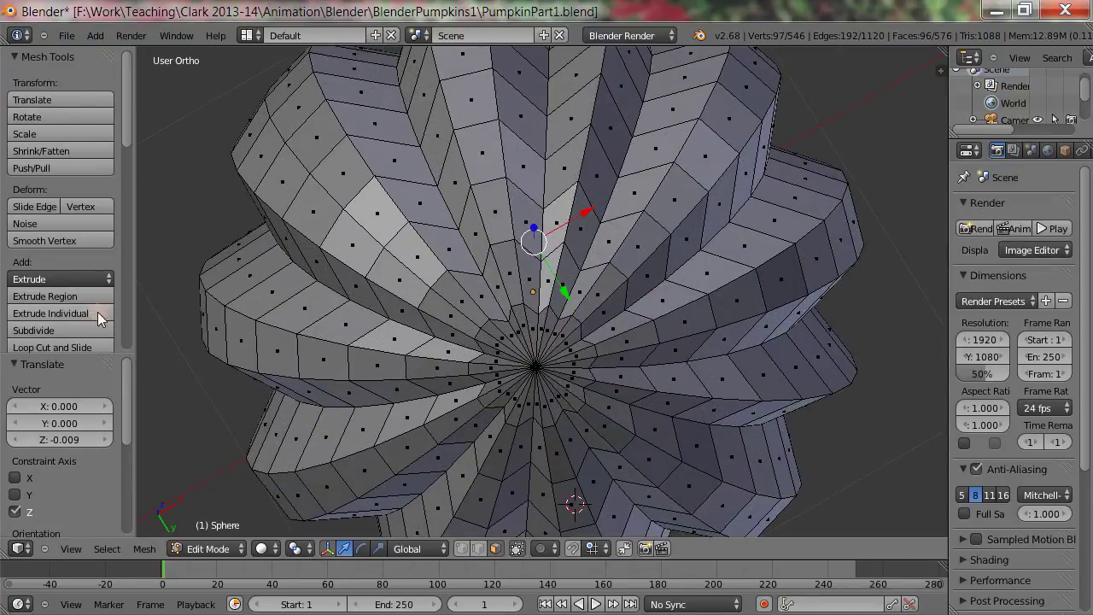
key(a)
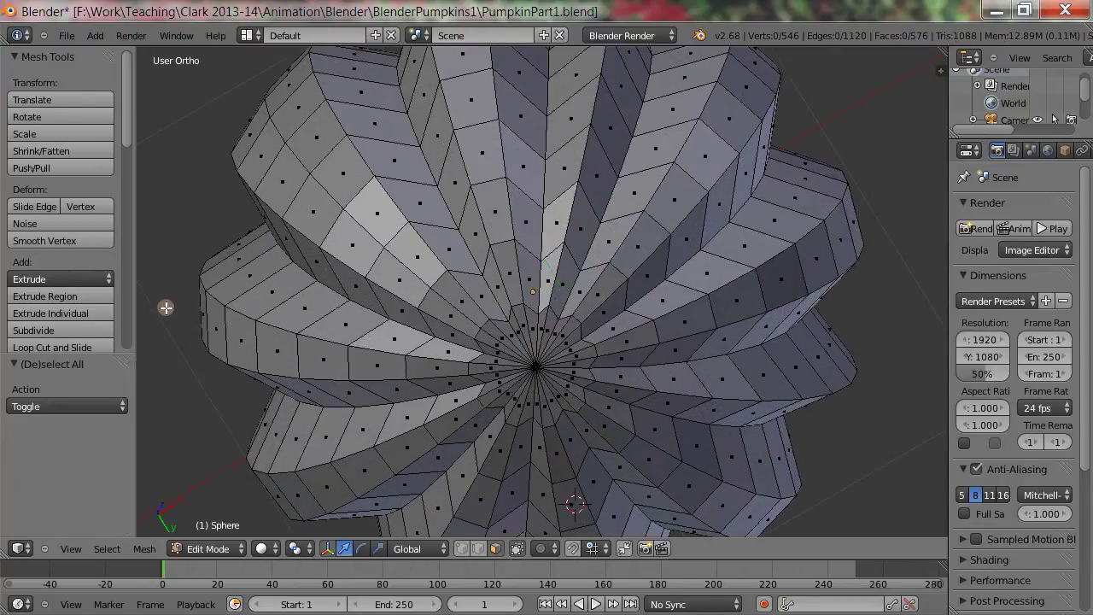
mouse_move(128, 106)
mouse_down()
mouse_move(133, 279)
mouse_move(133, 246)
mouse_move(133, 261)
mouse_up()
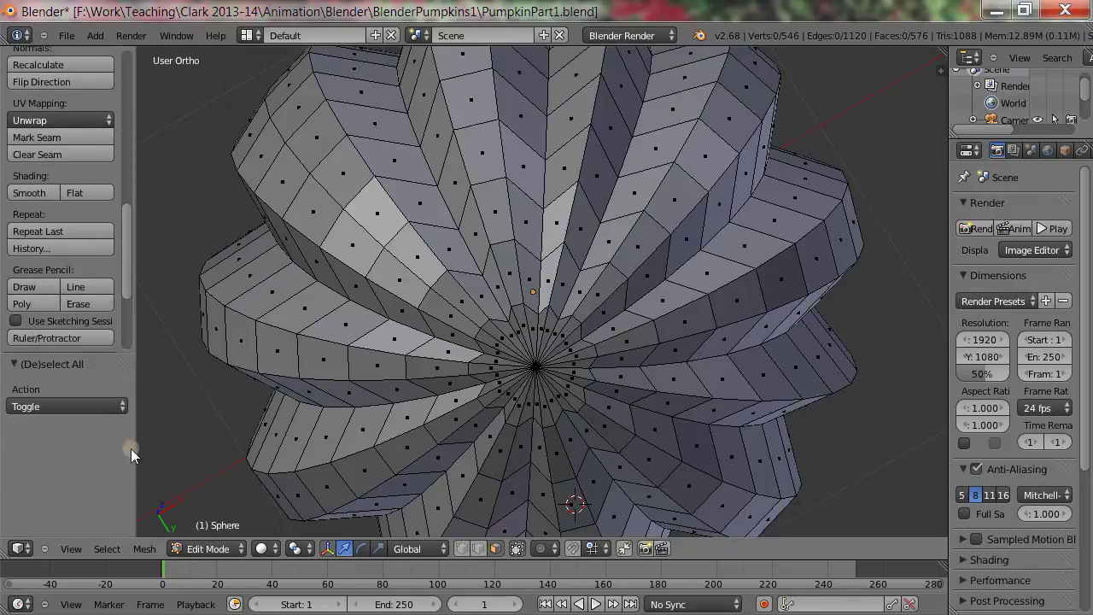
Circle-select the faces at the bottom pole and grow the selection two rings to 128 faces.
click(112, 549)
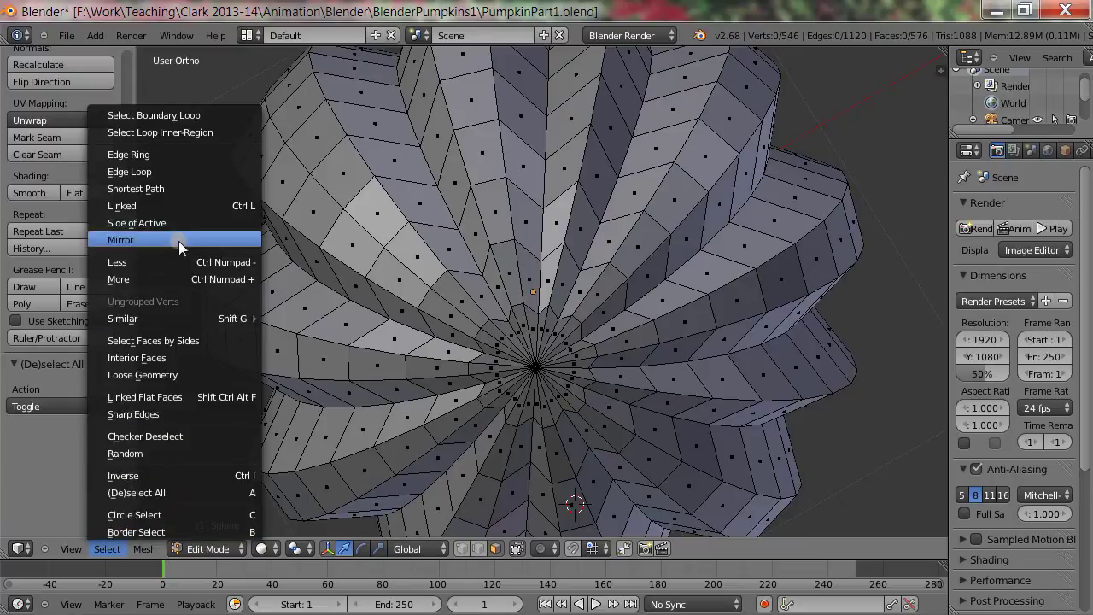
click(186, 515)
mouse_move(532, 369)
mouse_down()
mouse_move(540, 380)
mouse_move(521, 380)
mouse_move(541, 374)
mouse_up()
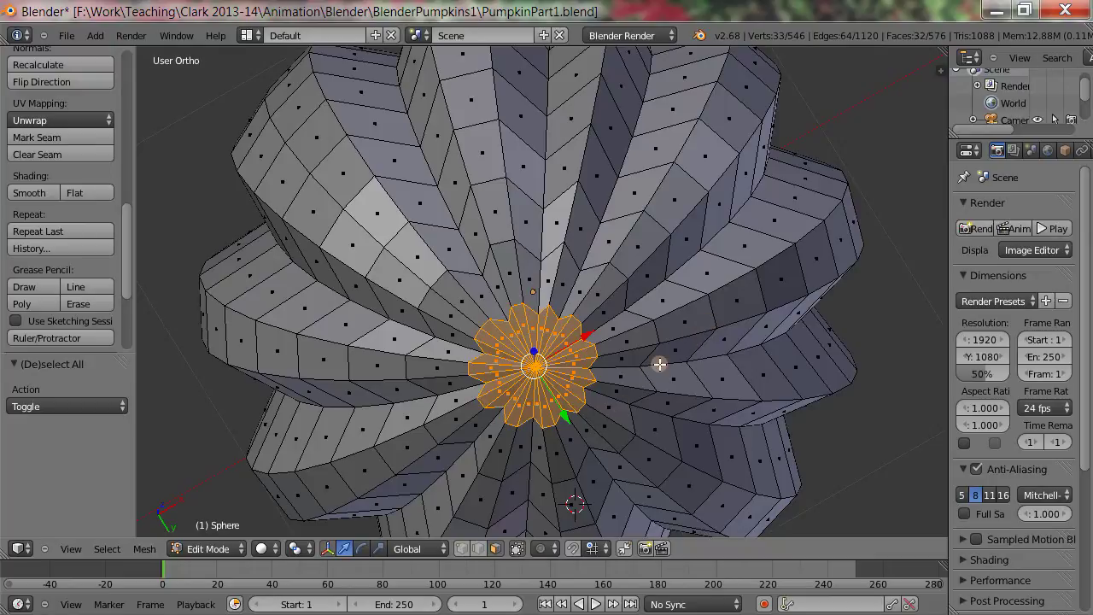
key(ctrl+KP_Add)
key(ctrl+KP_Add)
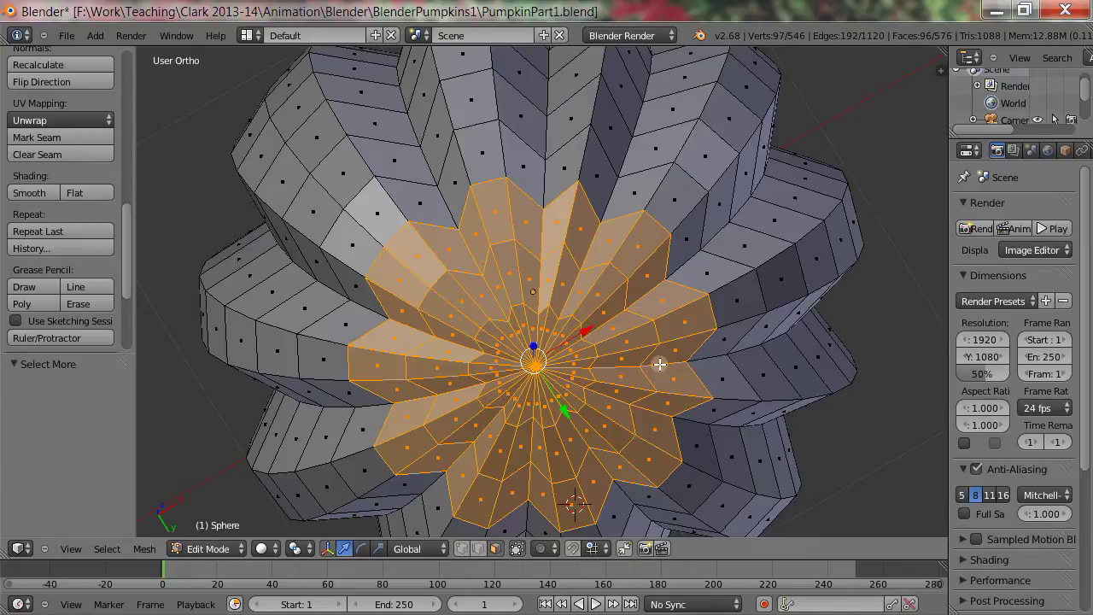
key(ctrl+KP_Add)
middle_drag(659, 365, 647, 169)
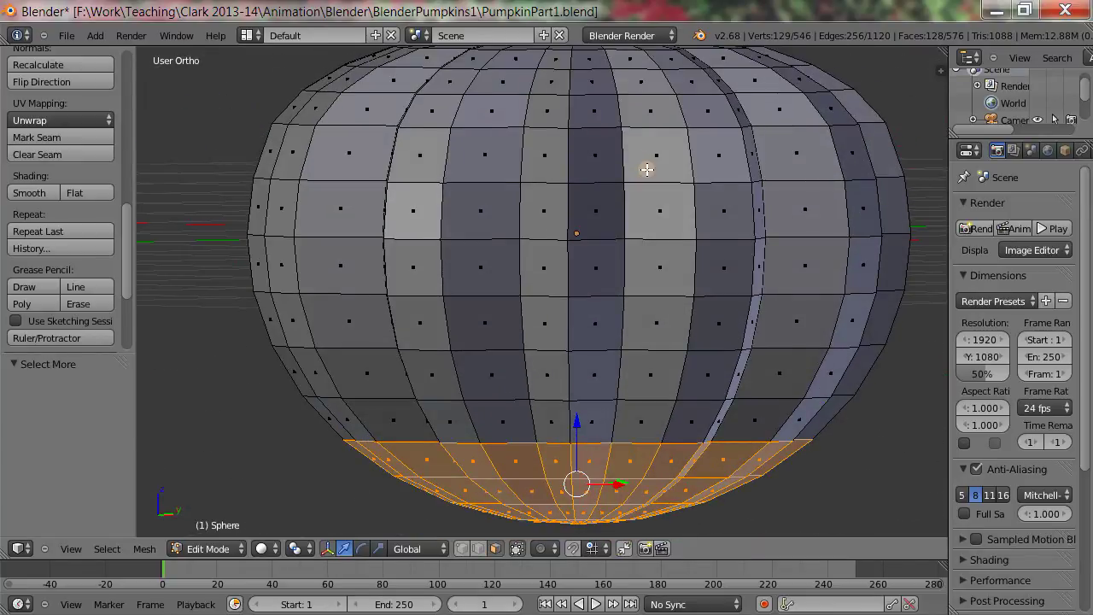
Grow the bottom selection to 160 faces and apply a Scale operation to it.
key(ctrl+KP_Add)
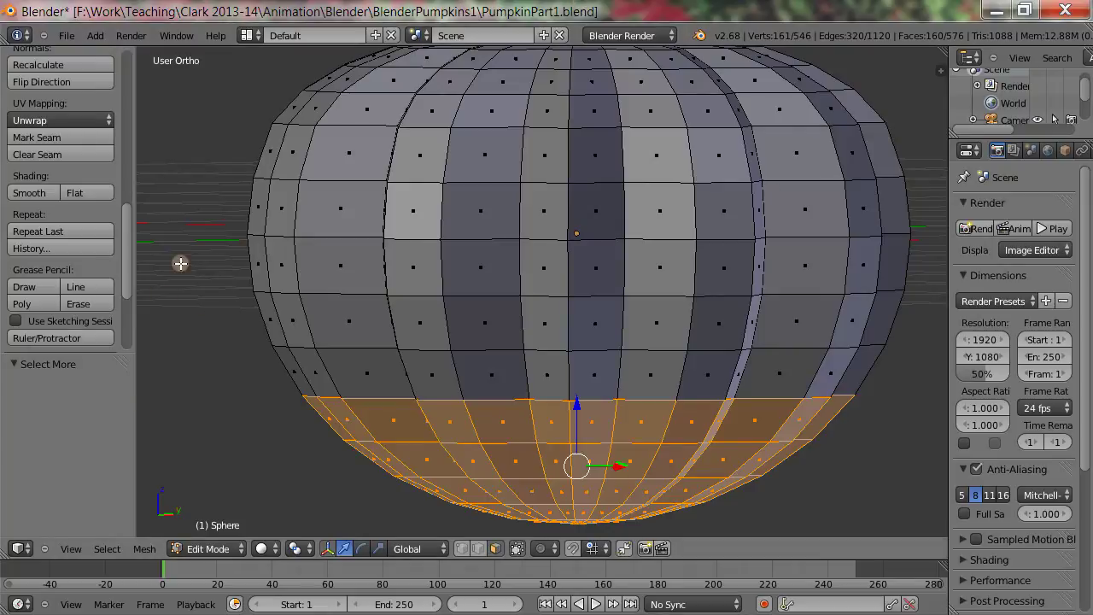
scroll(124, 244, up, 5)
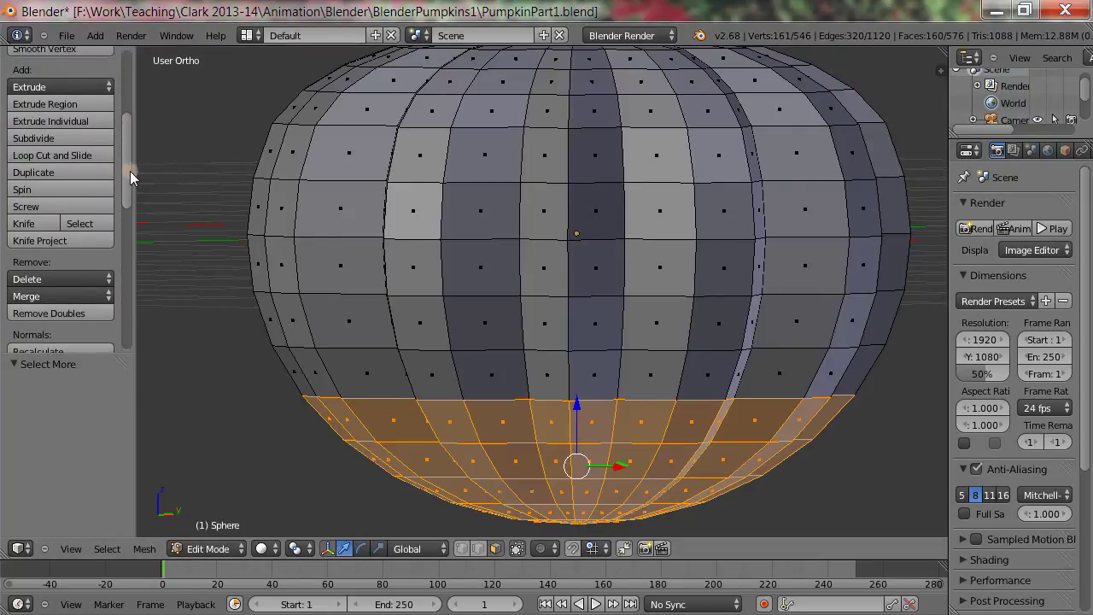
drag(130, 170, 132, 112)
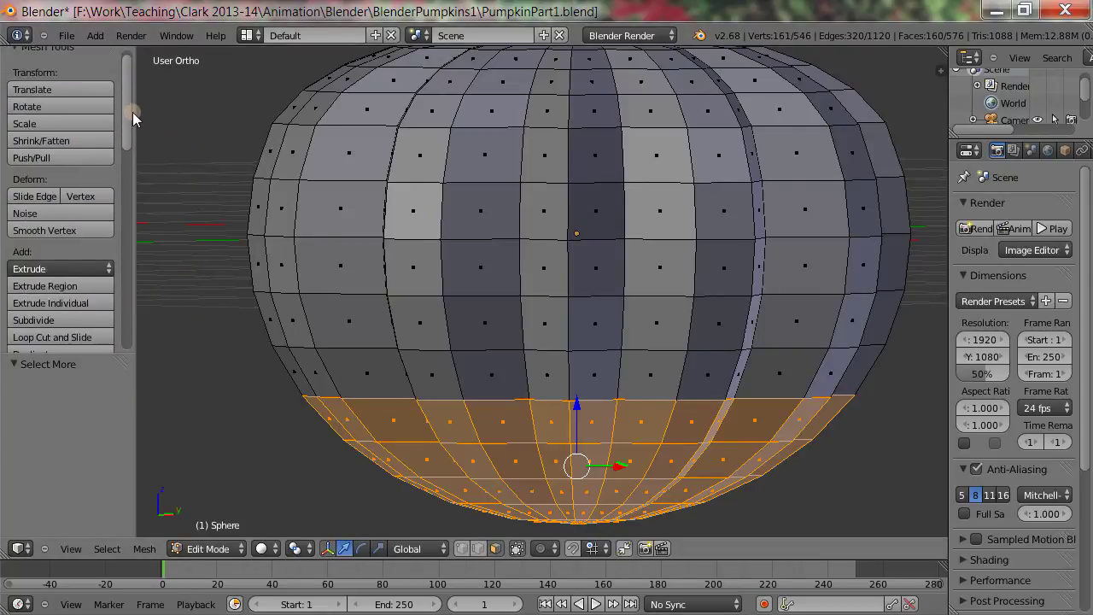
click(67, 124)
click(67, 120)
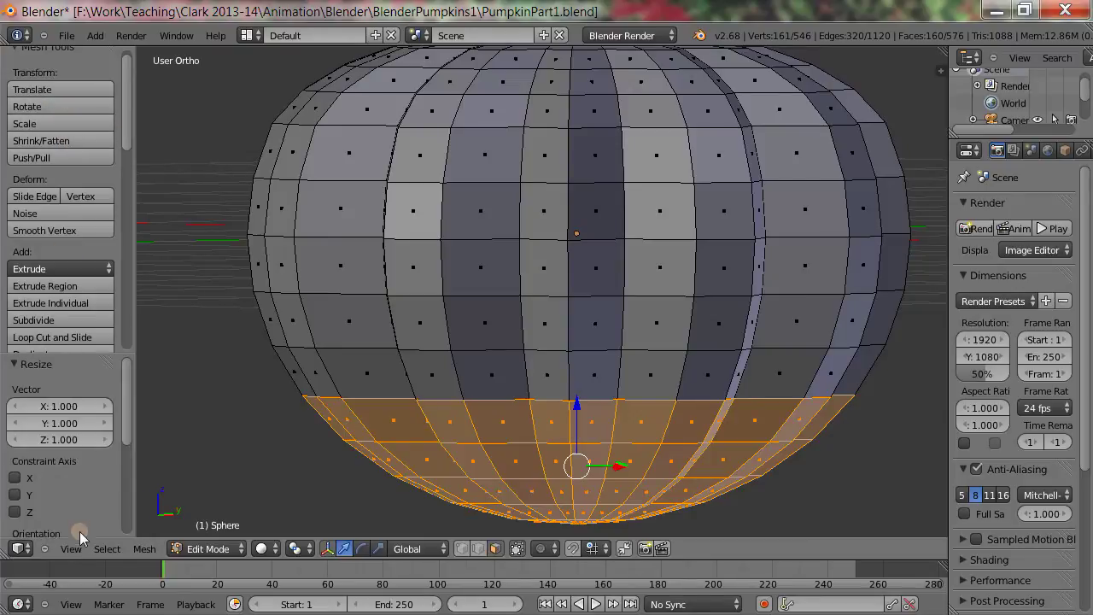
Set the Resize Z value to 0.460, then raise the flattened bottom 0.181 along Z.
click(102, 442)
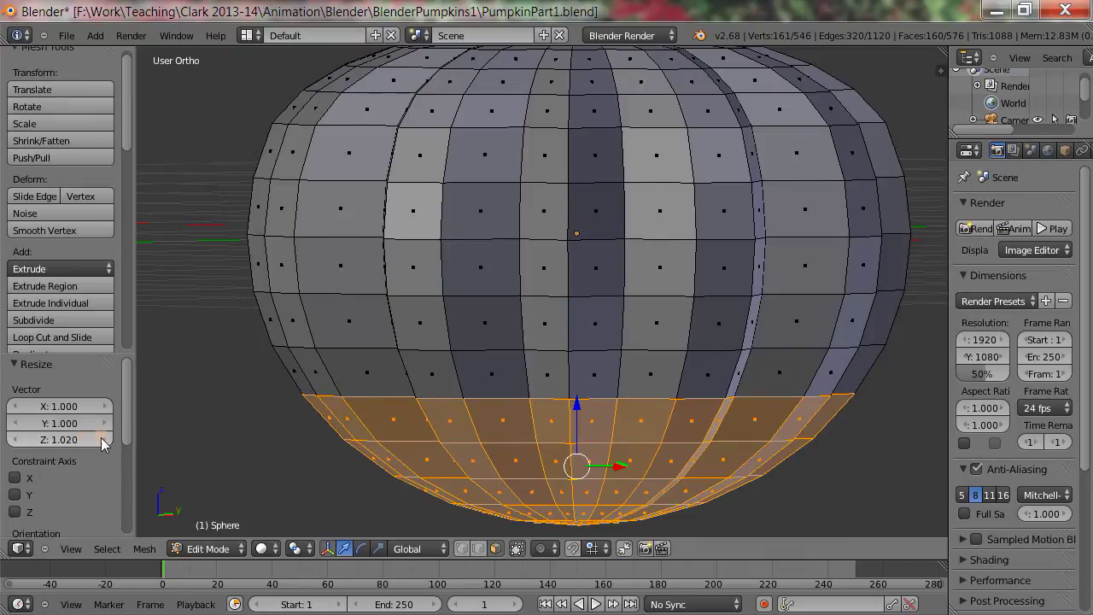
click(99, 441)
click(16, 441)
click(16, 441)
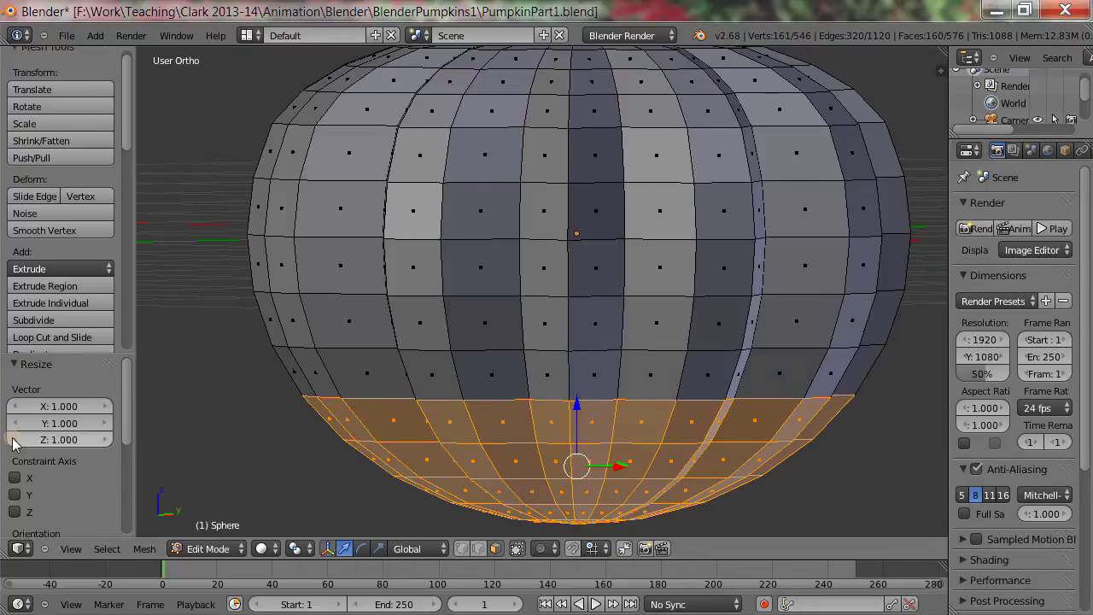
click(15, 441)
click(13, 439)
click(13, 441)
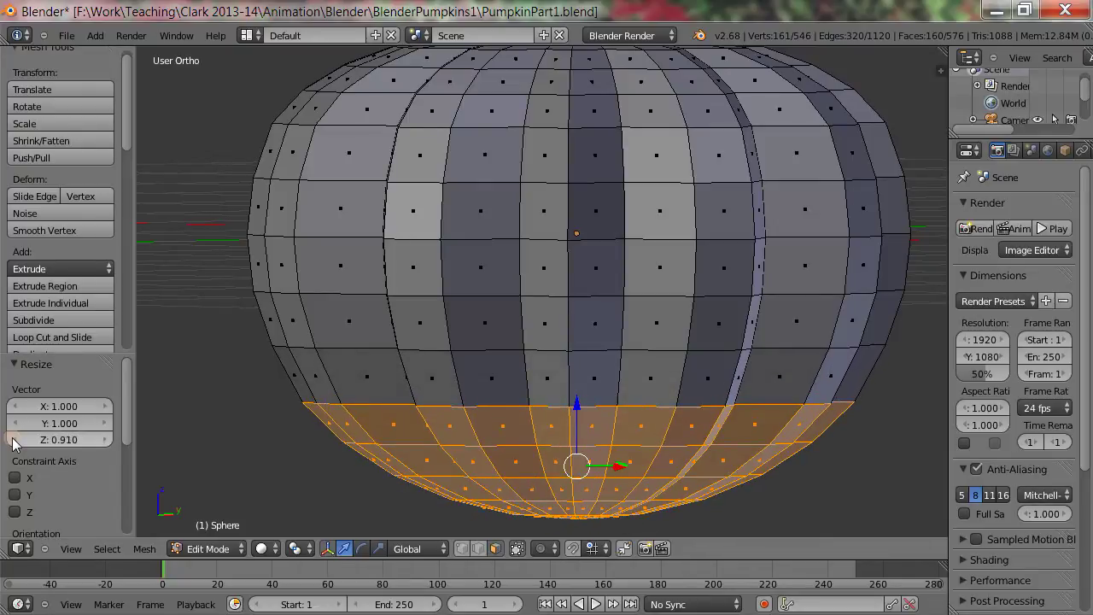
click(13, 441)
click(13, 441)
click(12, 441)
click(13, 441)
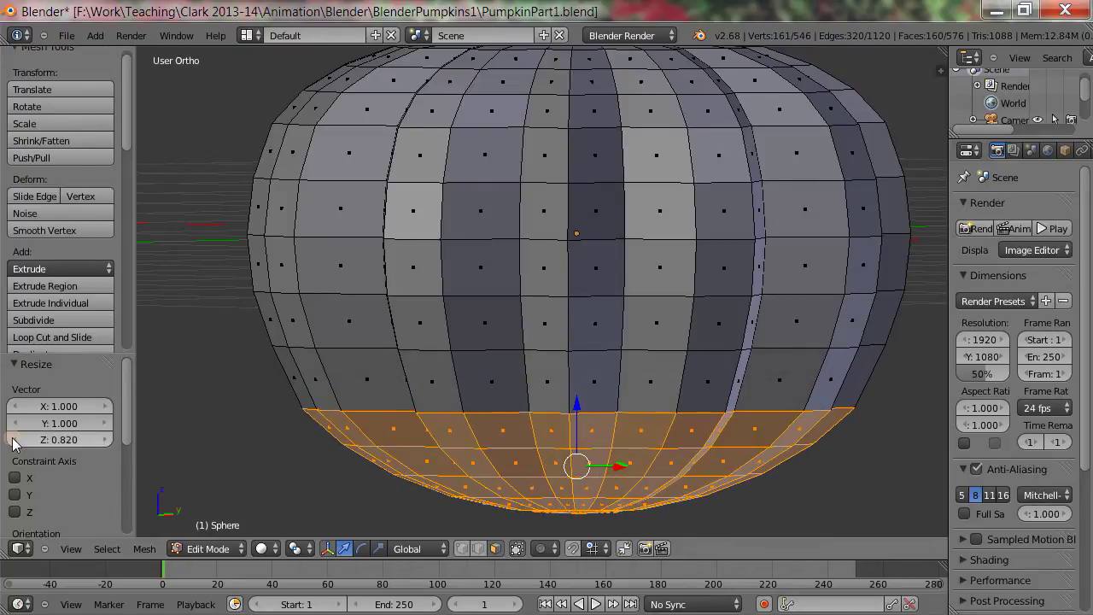
click(13, 440)
click(12, 441)
click(12, 441)
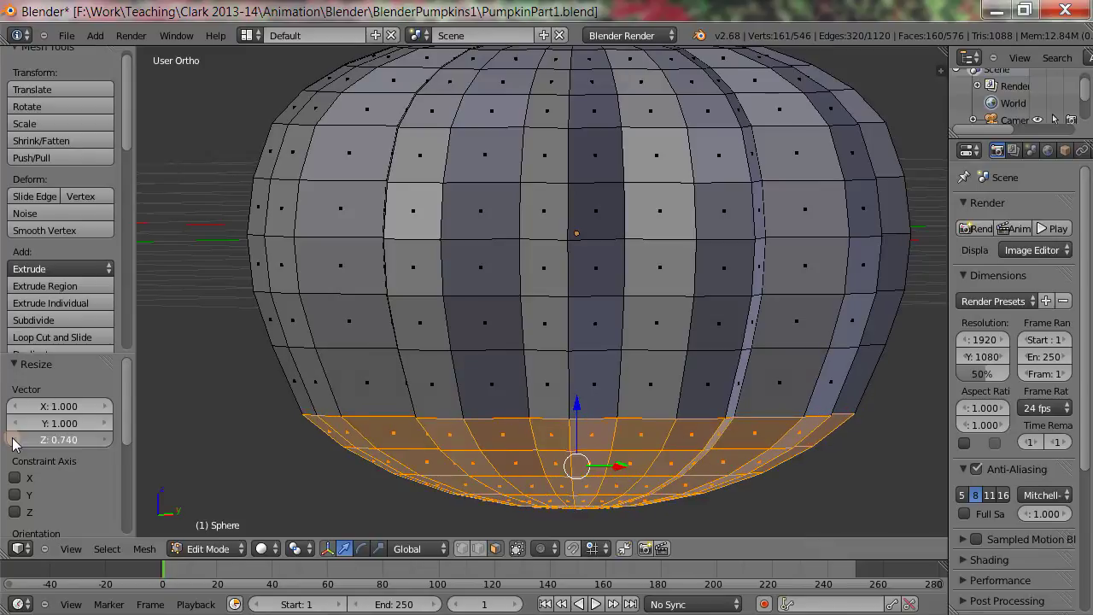
click(13, 440)
click(13, 441)
click(13, 441)
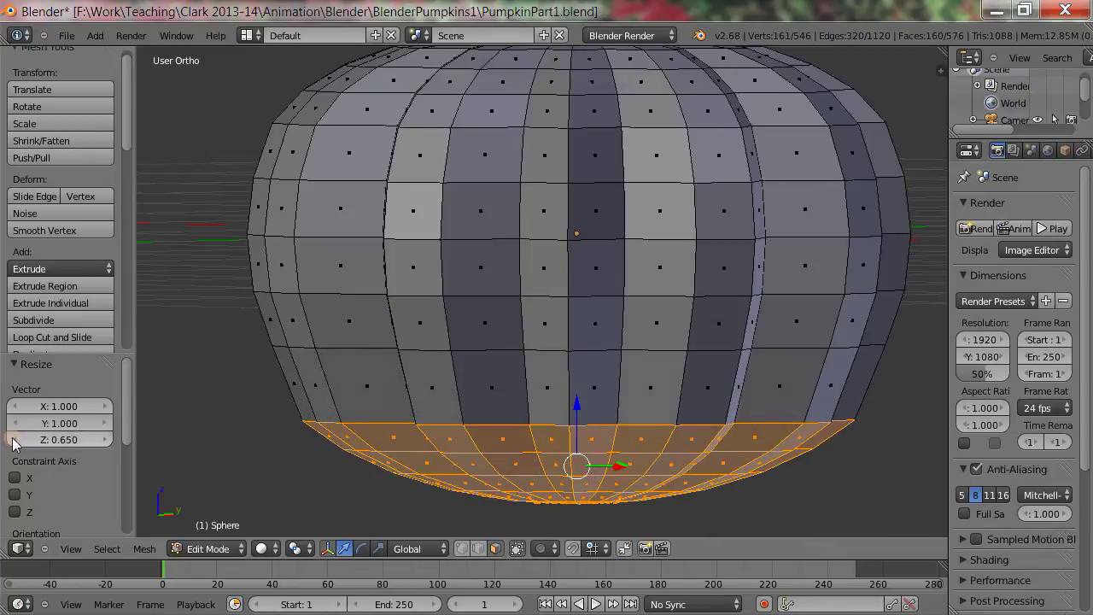
click(13, 440)
click(13, 441)
click(13, 441)
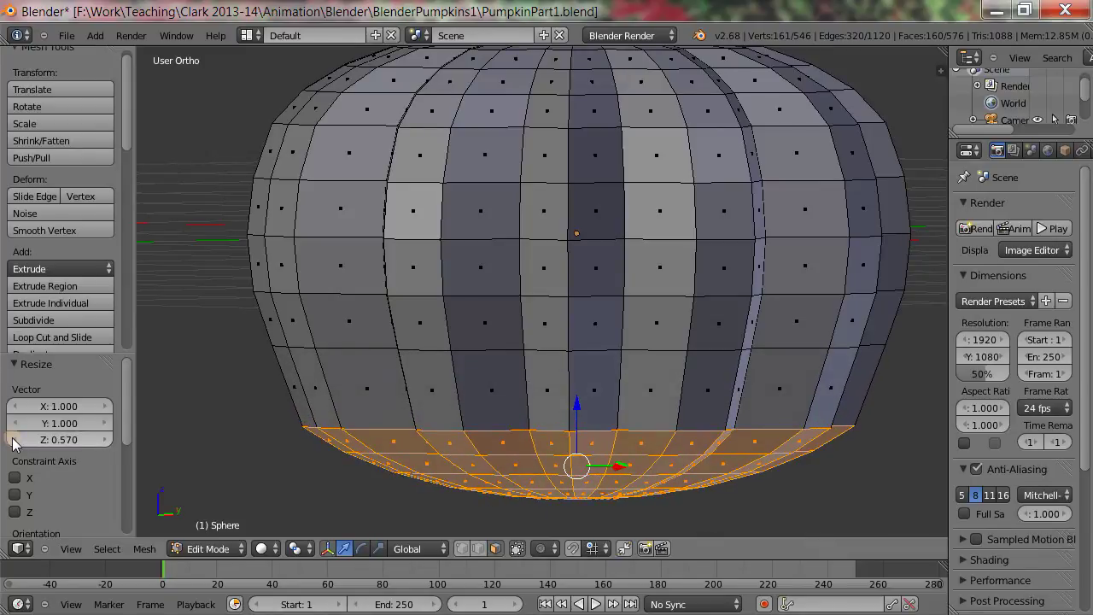
click(13, 441)
click(13, 441)
click(13, 441)
click(13, 440)
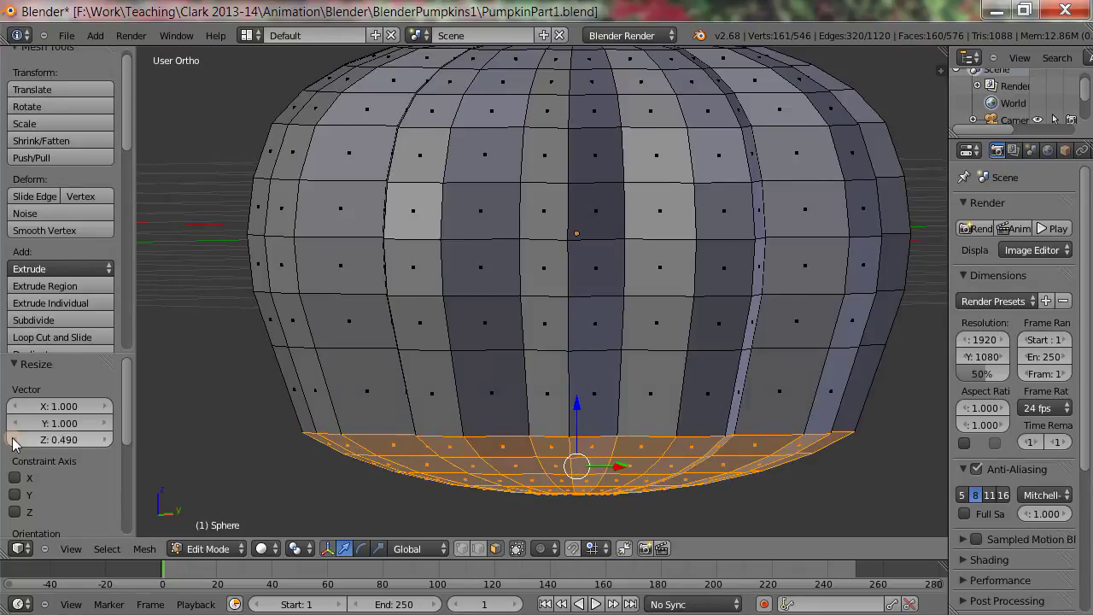
click(13, 441)
click(13, 441)
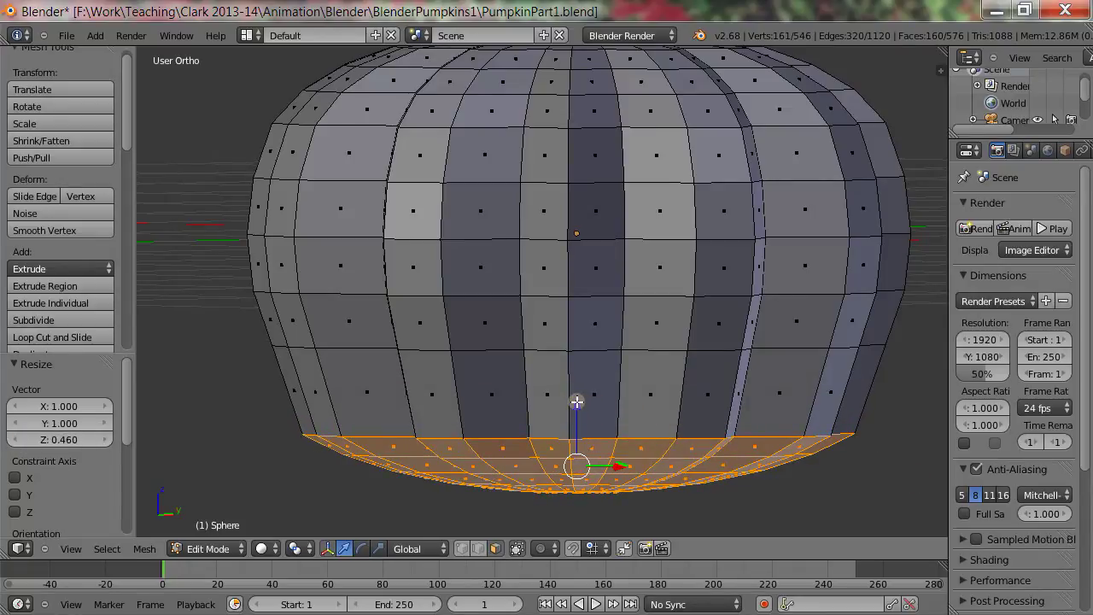
drag(577, 401, 578, 340)
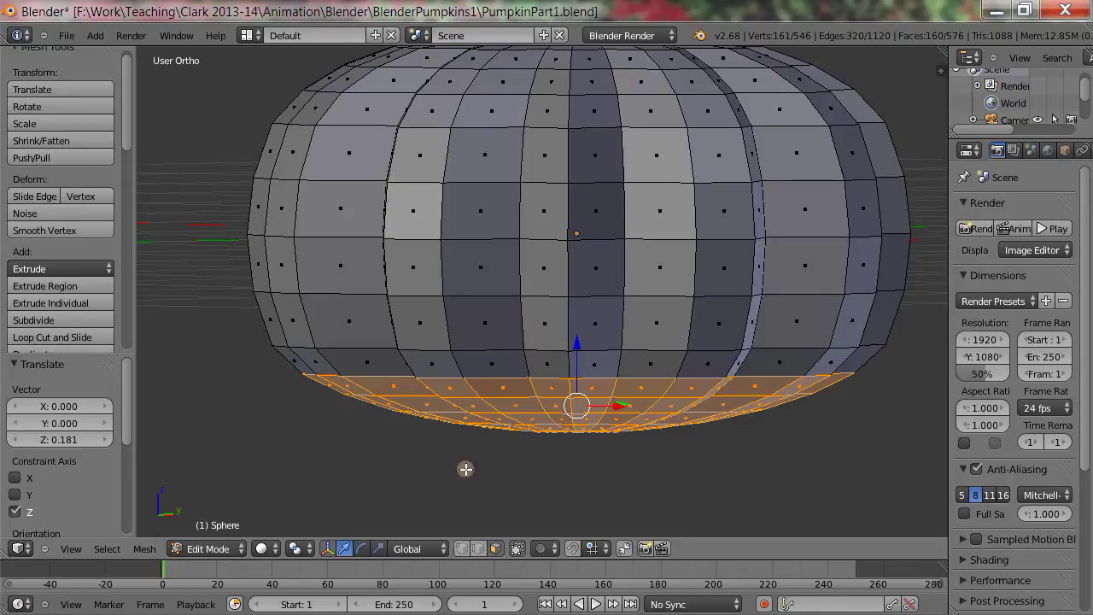
Shrink the bottom selection ring by ring to 32 faces, lifting each inner ring upward along Z.
key(ctrl+KP_Subtract)
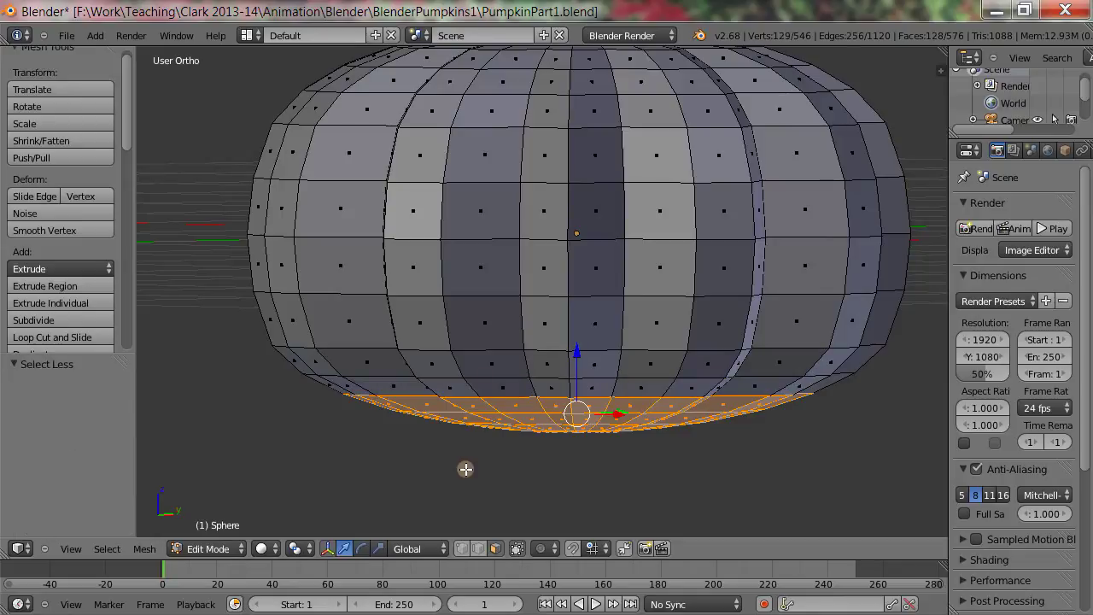
key(ctrl+KP_Subtract)
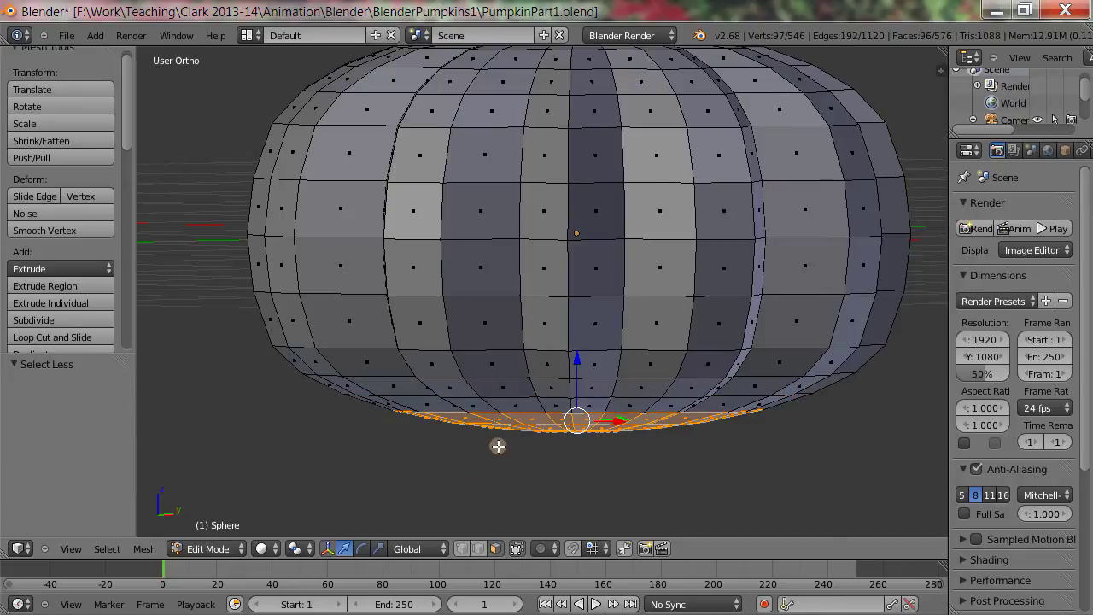
drag(577, 361, 577, 359)
key(ctrl+KP_Subtract)
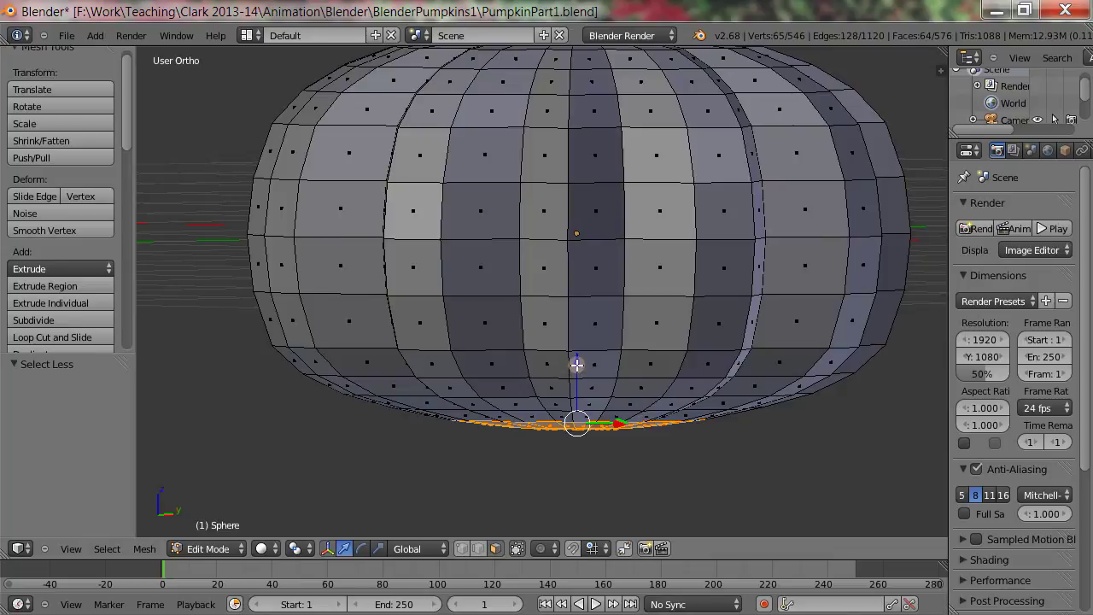
drag(578, 364, 576, 360)
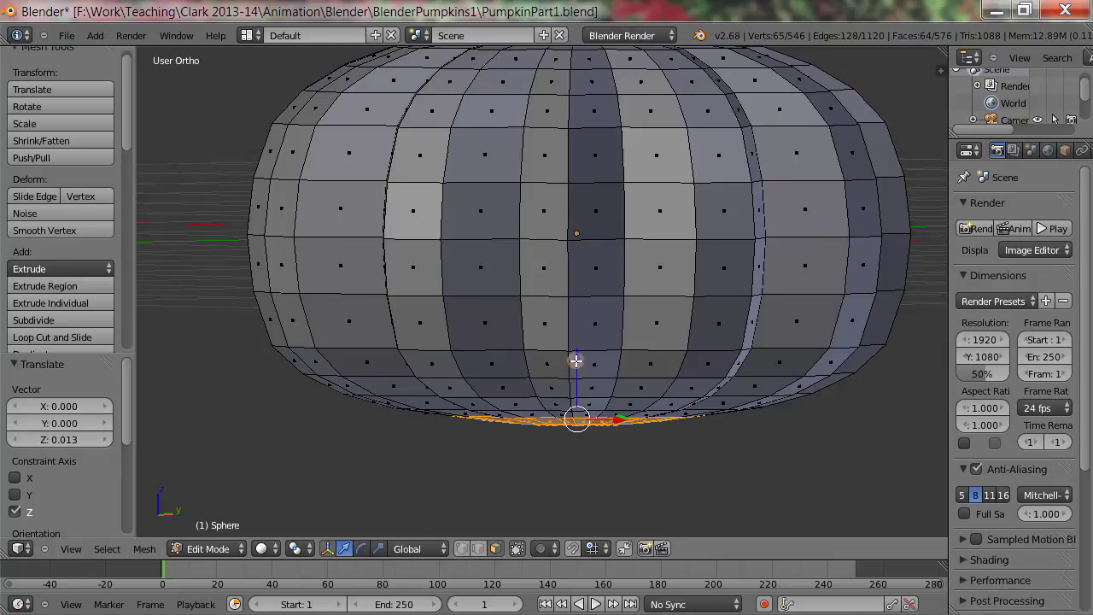
key(ctrl+KP_Subtract)
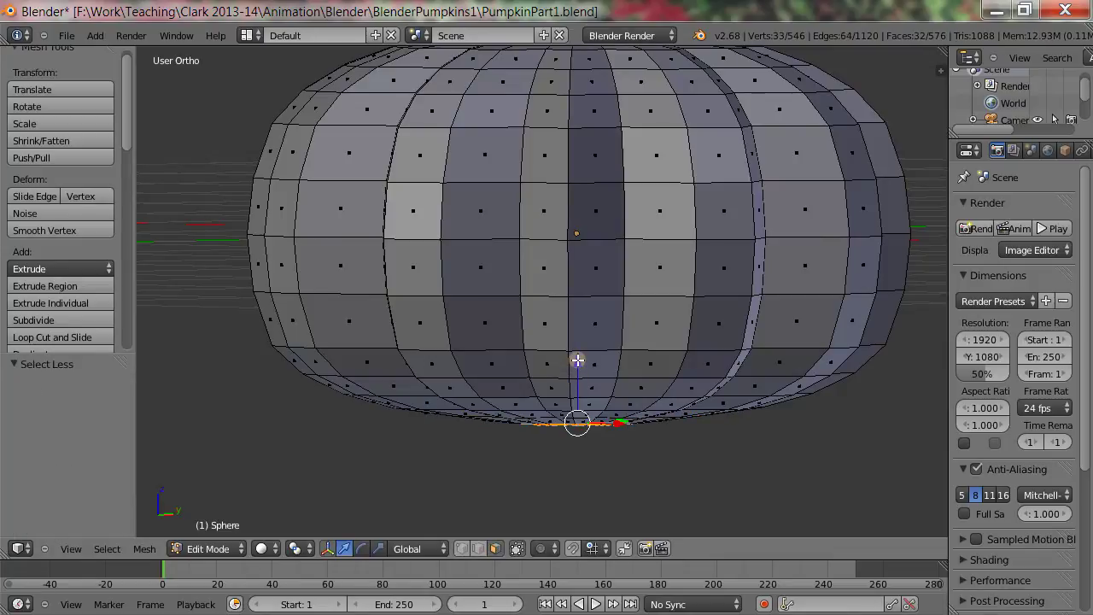
drag(577, 361, 581, 359)
click(464, 490)
scroll(615, 389, down, 1)
scroll(614, 389, down, 2)
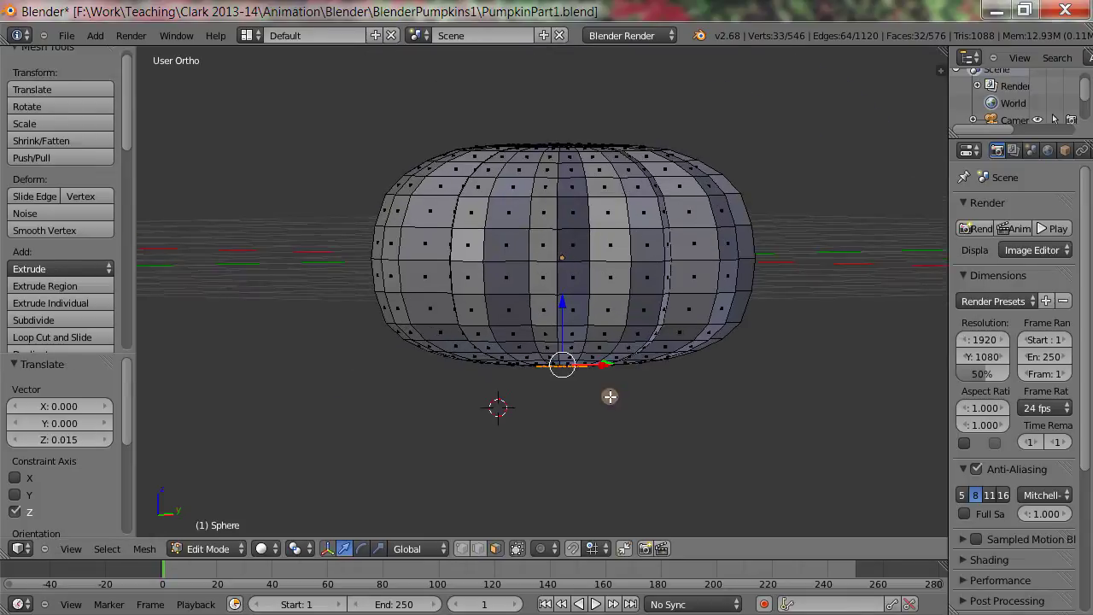
scroll(629, 422, up, 1)
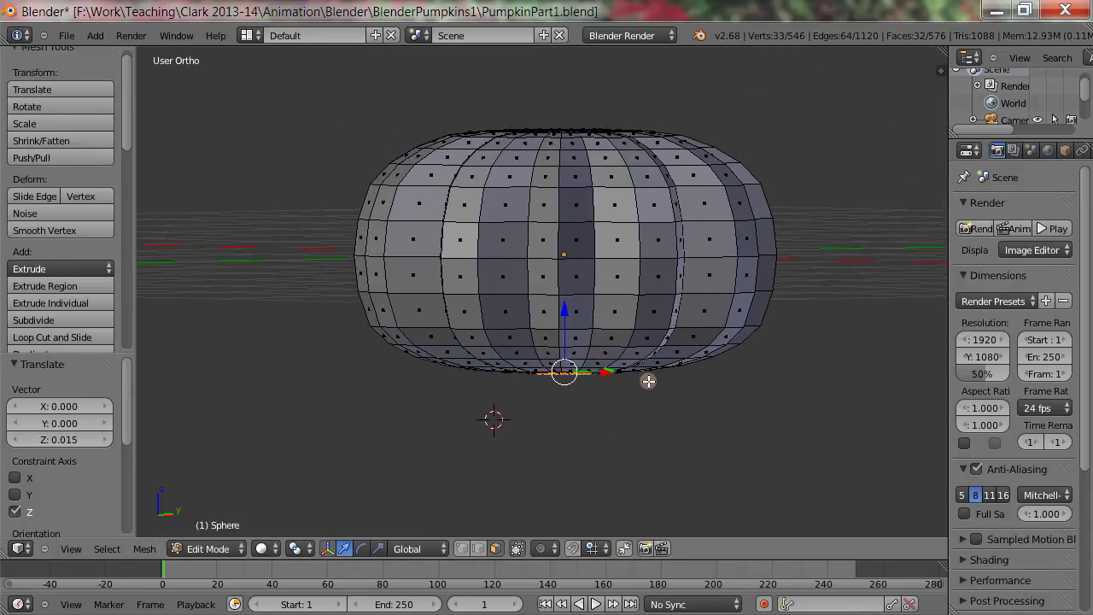
middle_drag(651, 385, 646, 417)
click(203, 549)
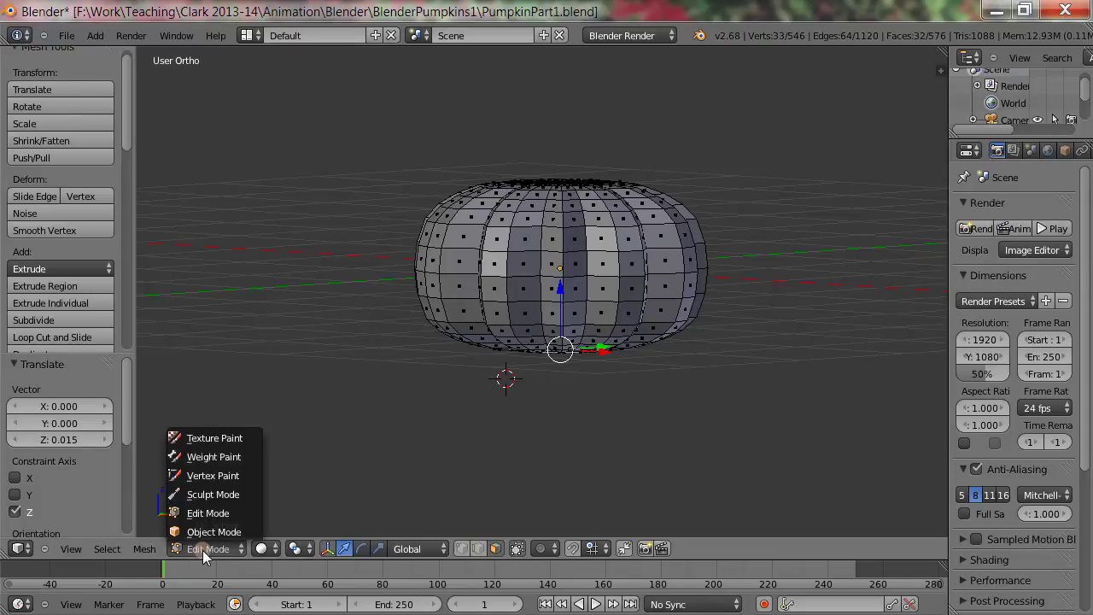
In Object Mode, scale the pumpkin to 2.383 on X, Y and Z, then return to Edit Mode.
click(205, 532)
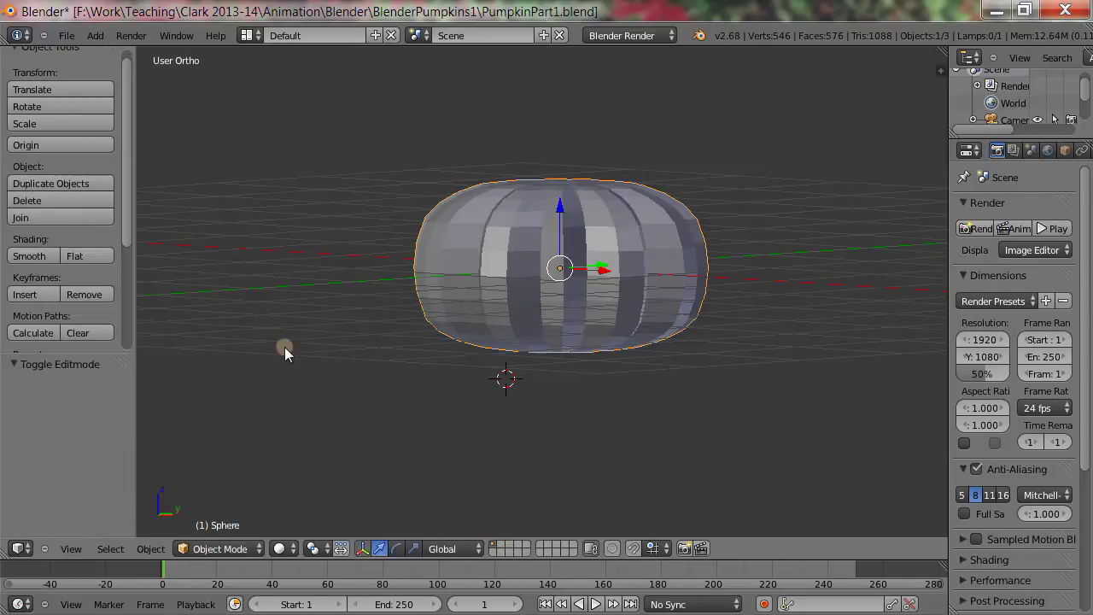
click(64, 126)
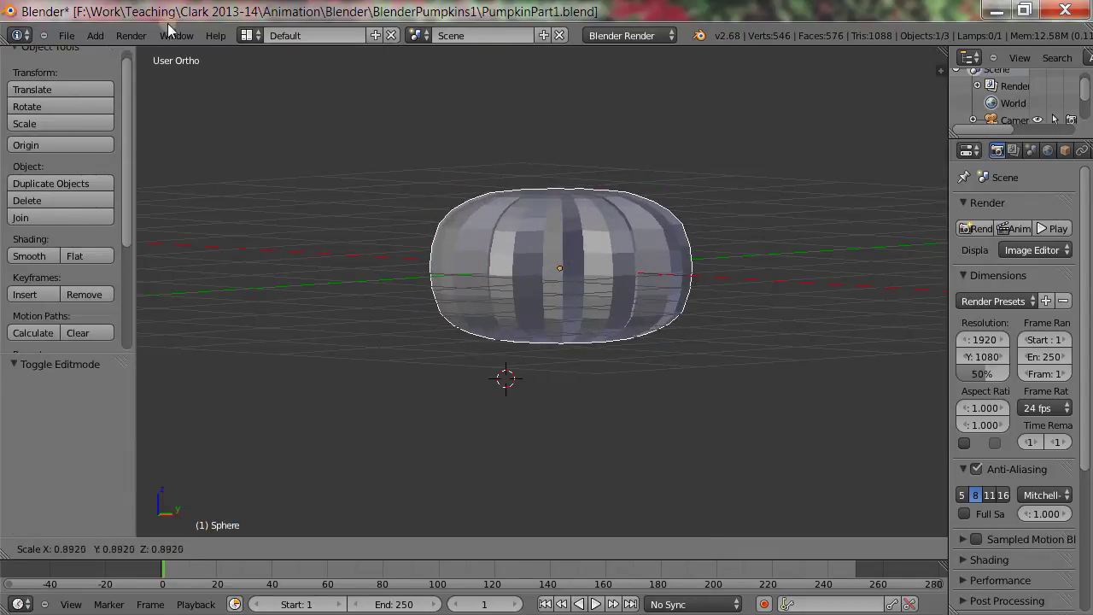
click(39, 126)
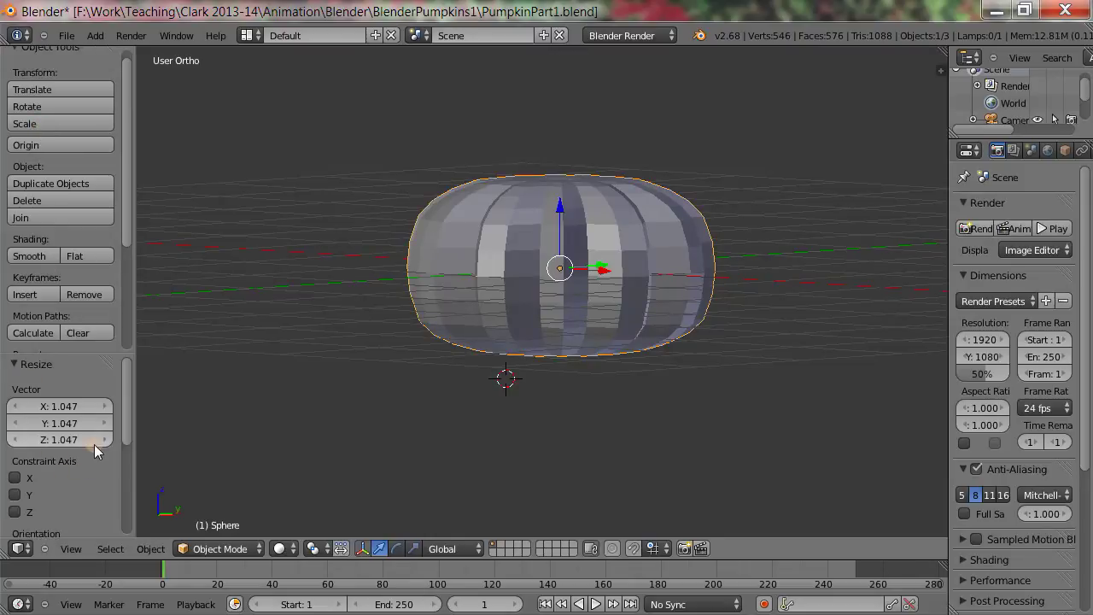
mouse_move(112, 440)
mouse_down()
mouse_move(97, 431)
mouse_move(100, 444)
mouse_up()
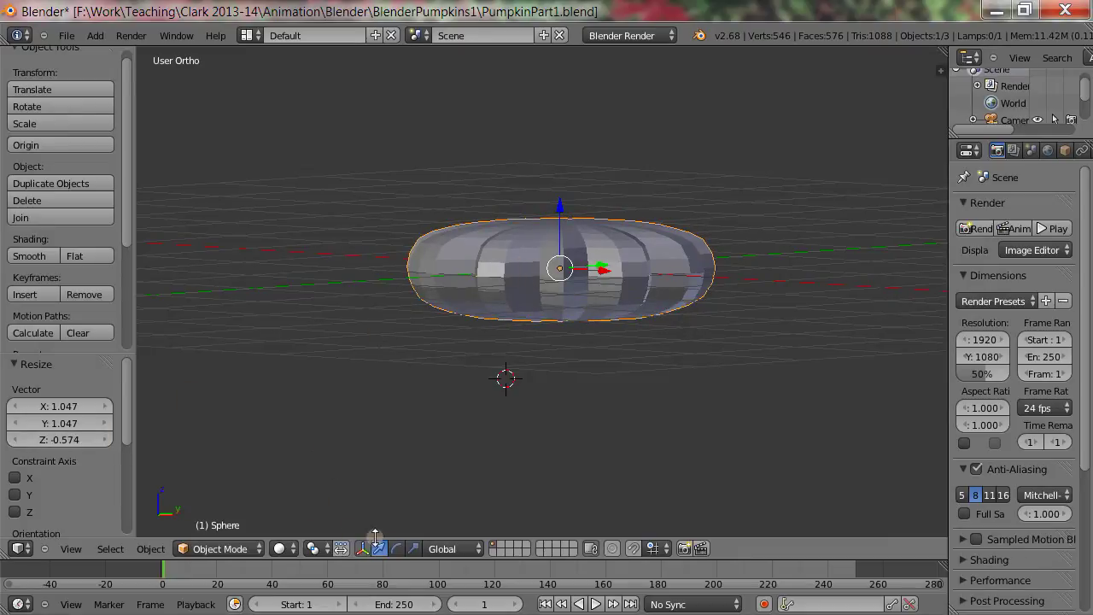
click(413, 549)
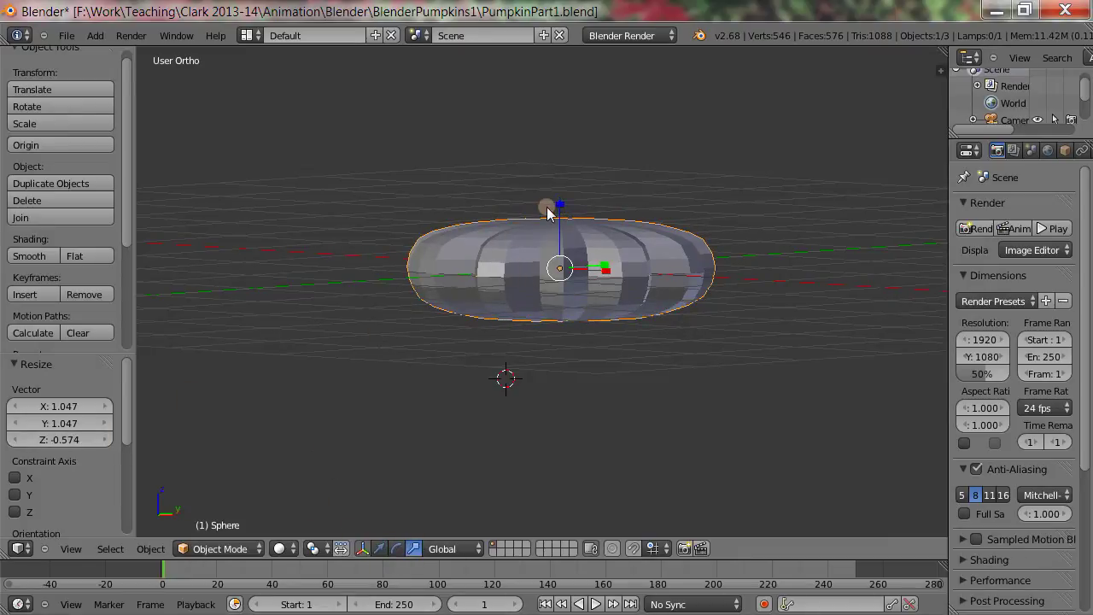
drag(559, 207, 558, 120)
click(323, 283)
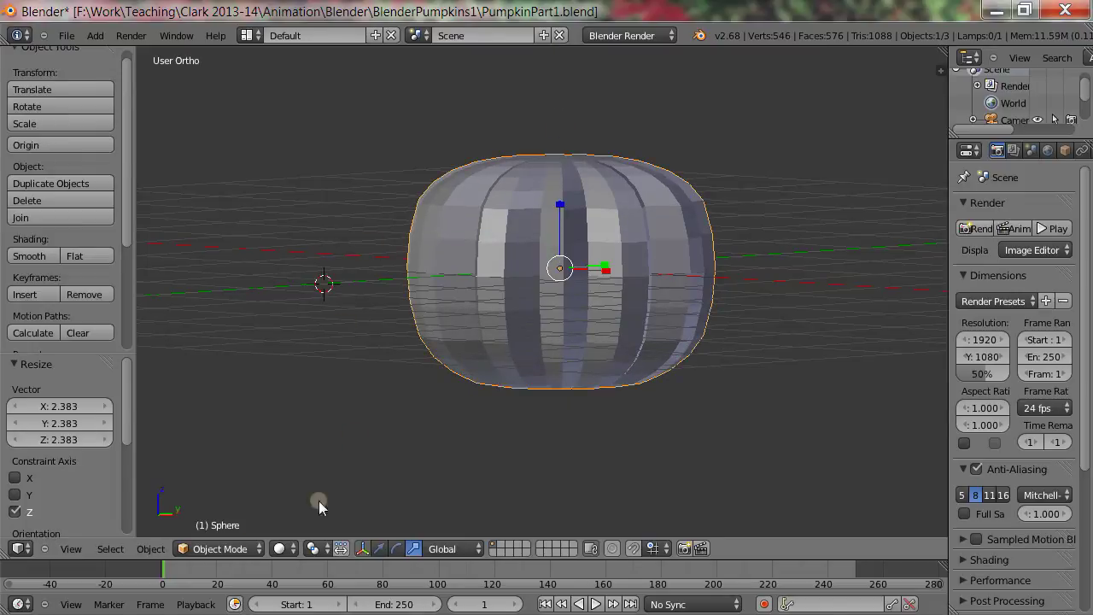
click(237, 546)
click(237, 516)
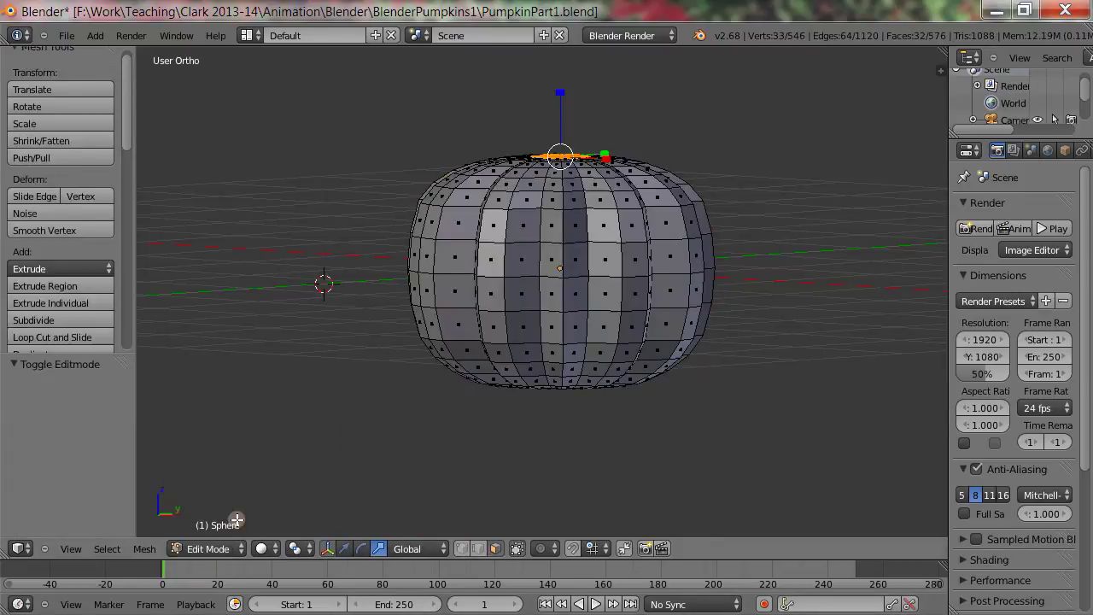
Deselect all 546 vertices and view the pumpkin's dimpled top from above.
middle_drag(818, 234, 725, 338)
key(a)
scroll(718, 343, up, 1)
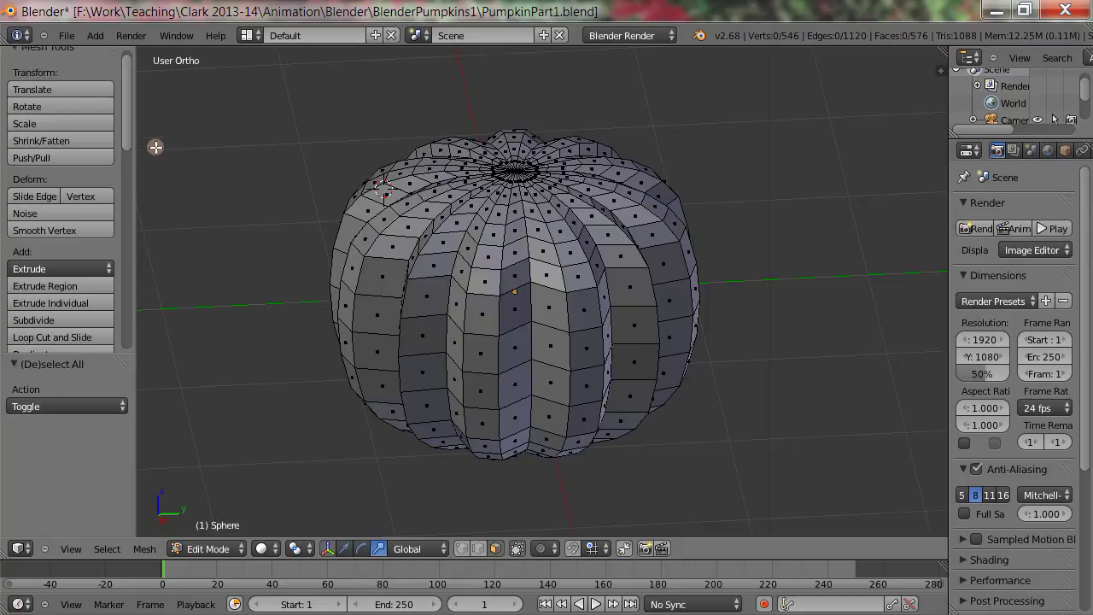
drag(117, 120, 132, 214)
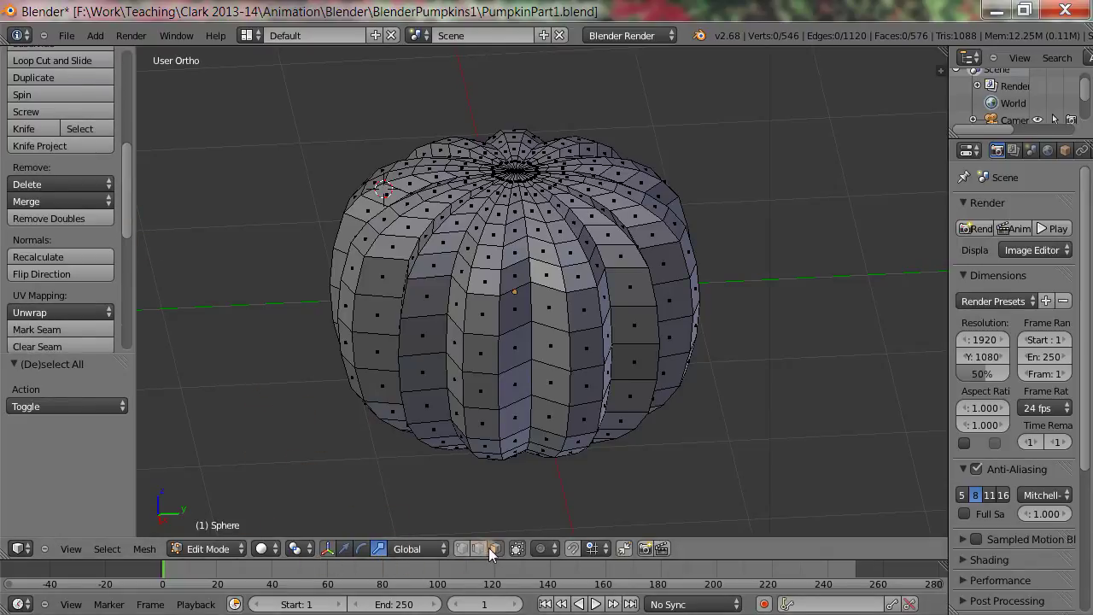
Select all, apply Smooth shading to the pumpkin, and switch back to Object Mode.
key(a)
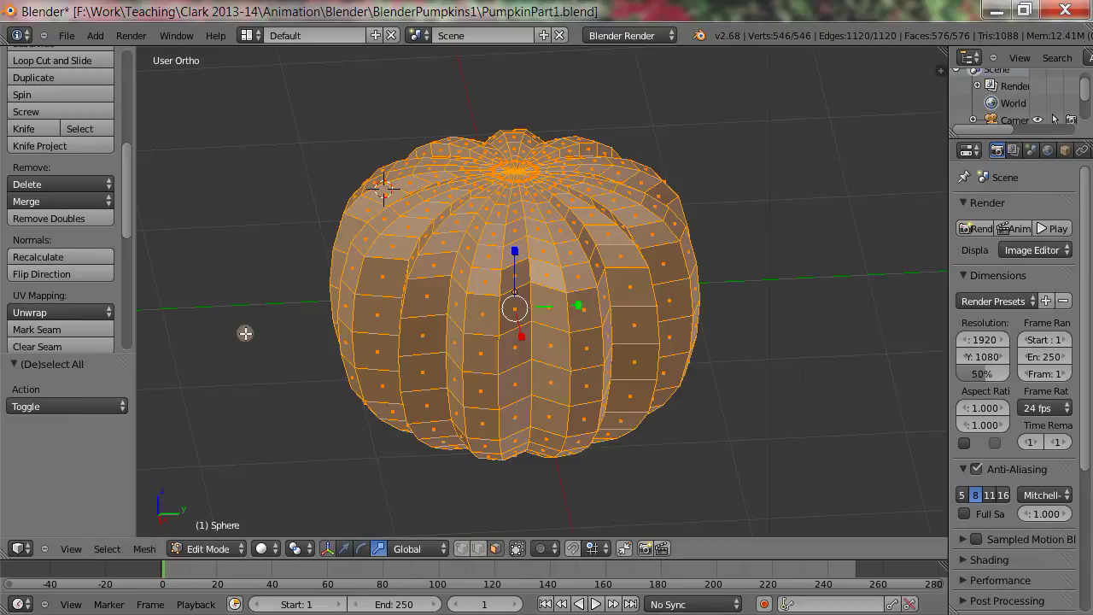
drag(129, 202, 134, 291)
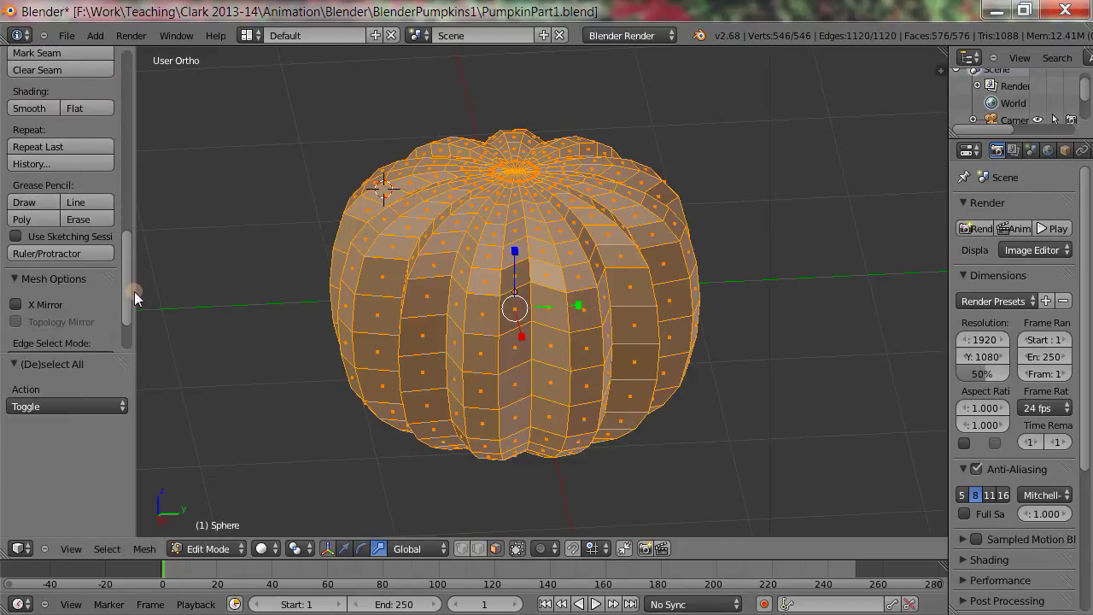
click(29, 109)
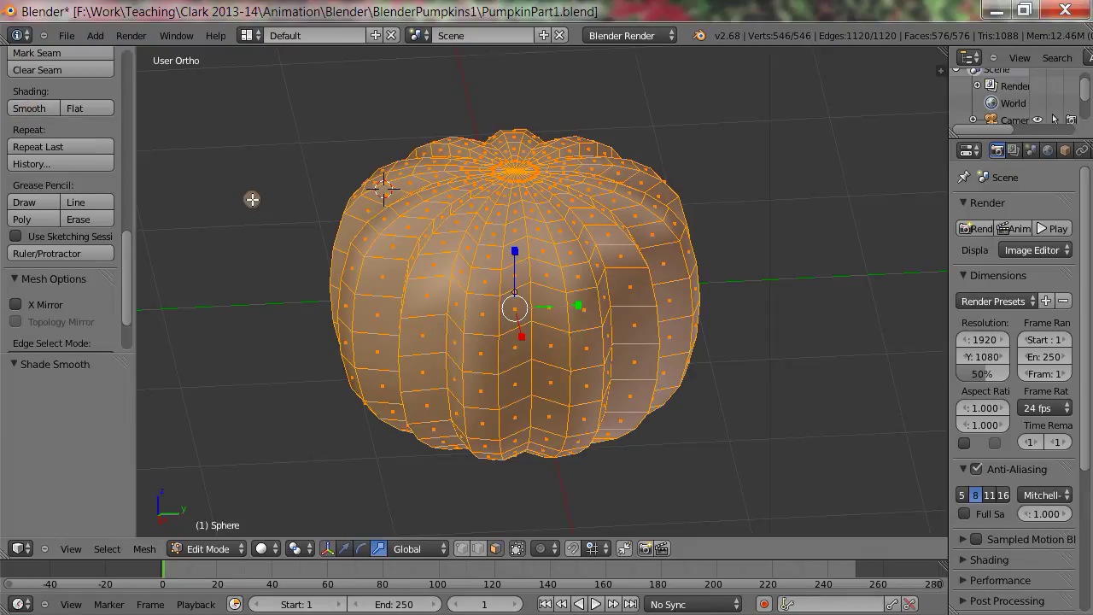
click(225, 551)
click(226, 532)
click(311, 337)
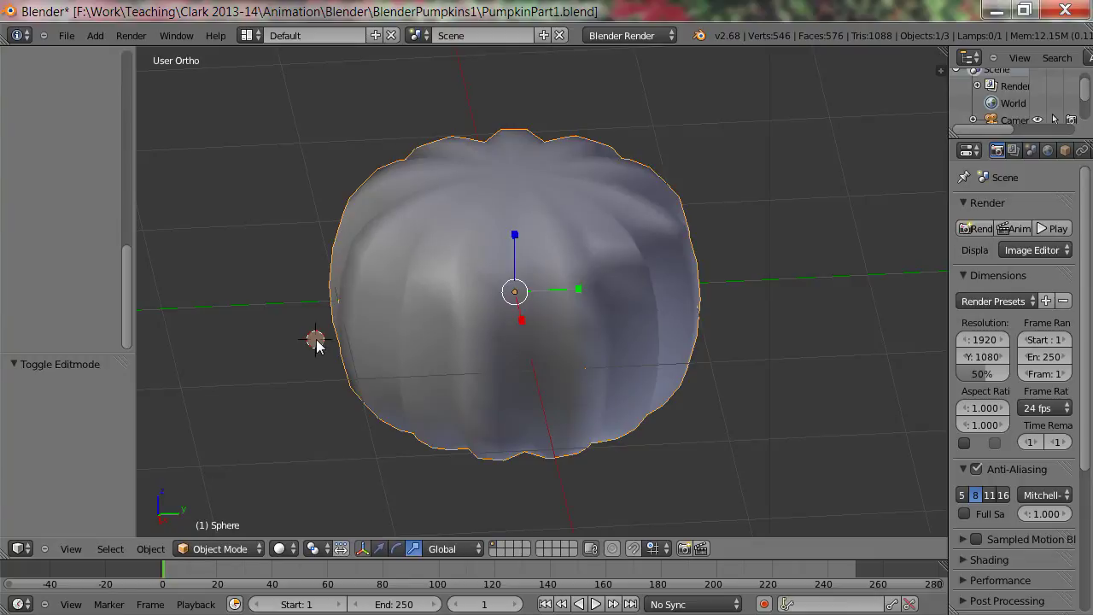
Deselect the pumpkin and orbit around it to inspect the dimpled top and ribbed sides.
key(a)
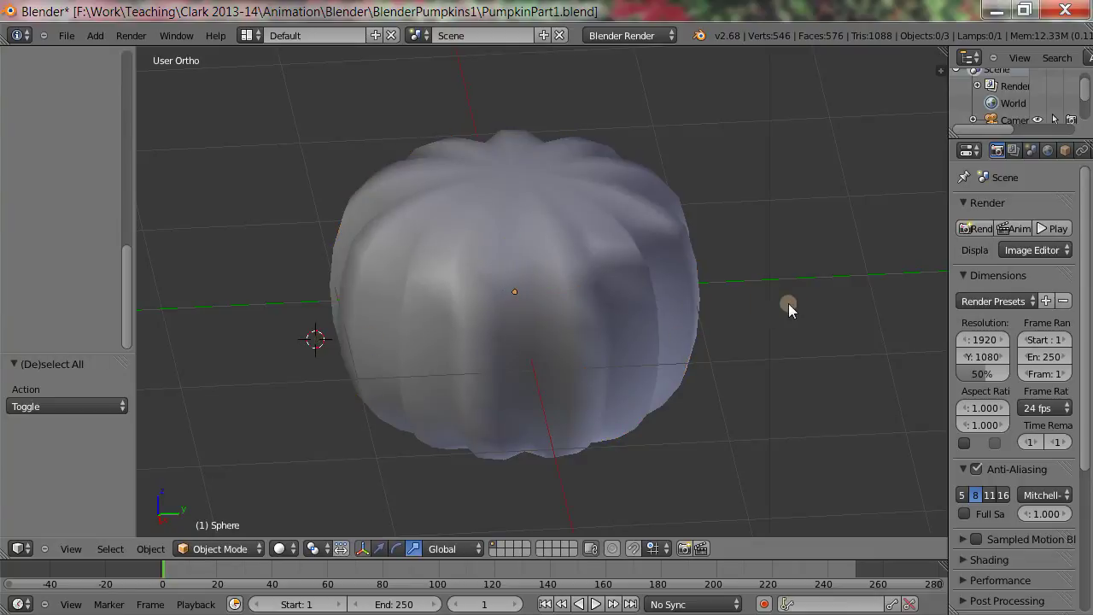
middle_drag(789, 305, 768, 329)
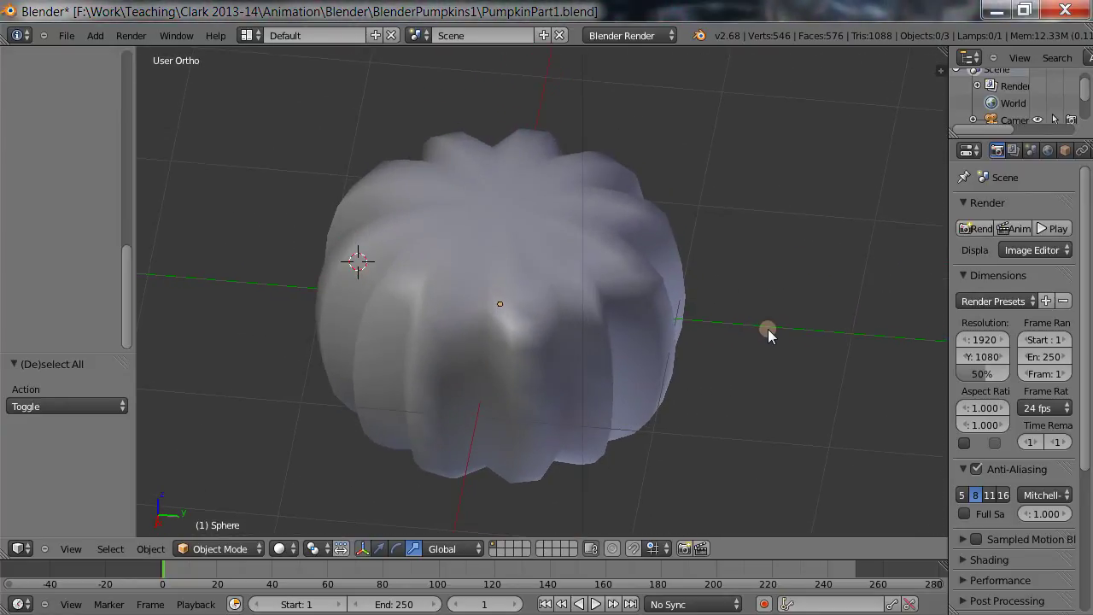
scroll(768, 328, up, 2)
scroll(768, 329, down, 2)
middle_drag(767, 328, 575, 208)
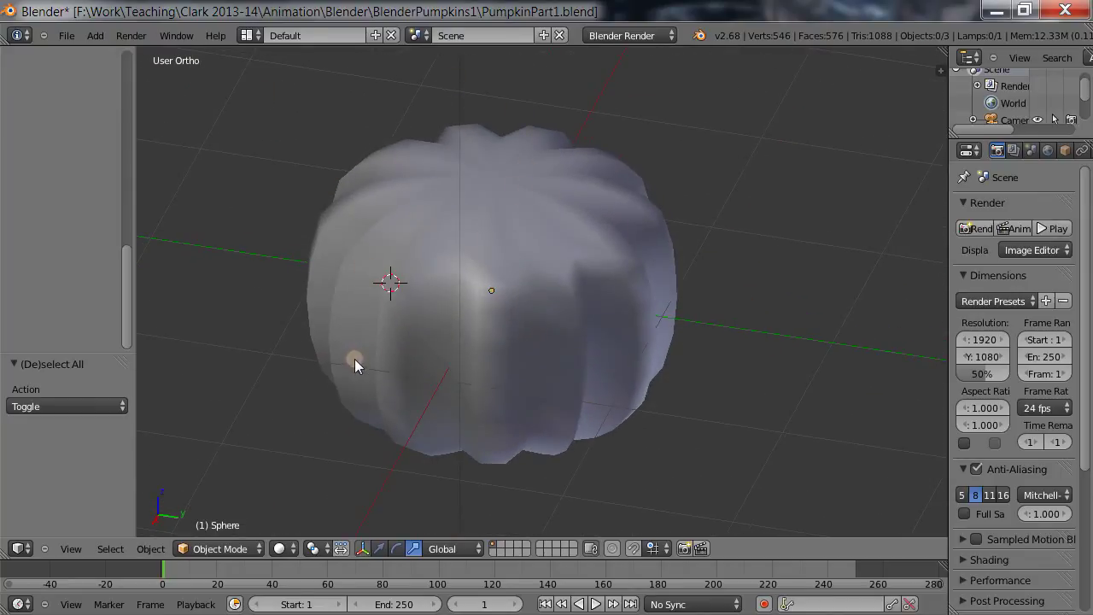
mouse_move(719, 369)
middle_down()
mouse_move(706, 402)
mouse_move(681, 359)
mouse_move(708, 305)
mouse_move(727, 357)
mouse_move(706, 371)
middle_up()
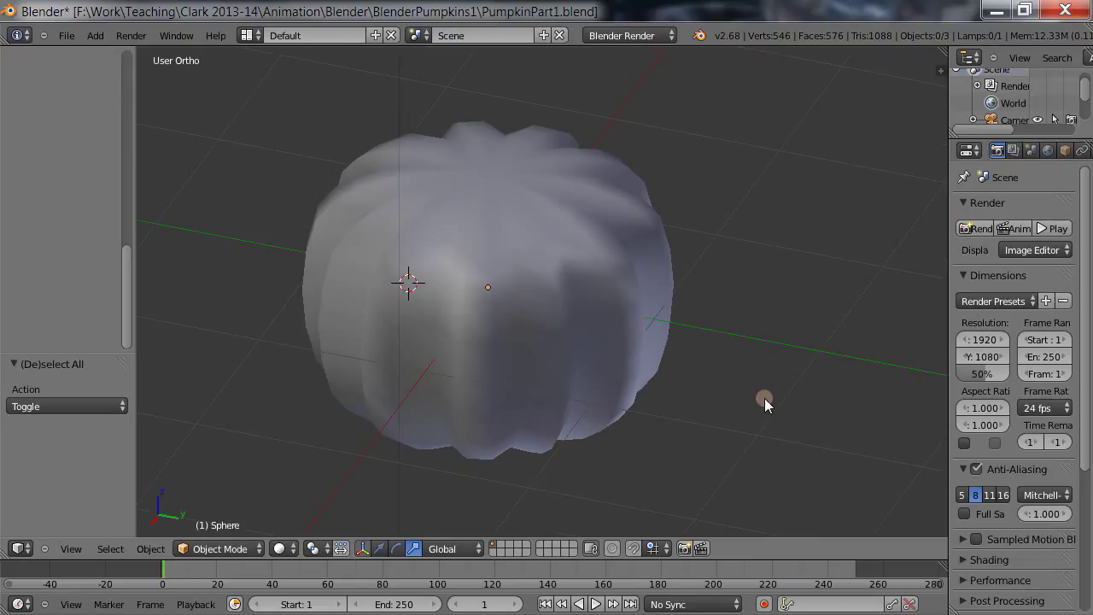
mouse_move(765, 398)
middle_down()
mouse_move(706, 308)
mouse_move(718, 222)
mouse_move(795, 325)
mouse_move(783, 398)
mouse_move(762, 395)
middle_up()
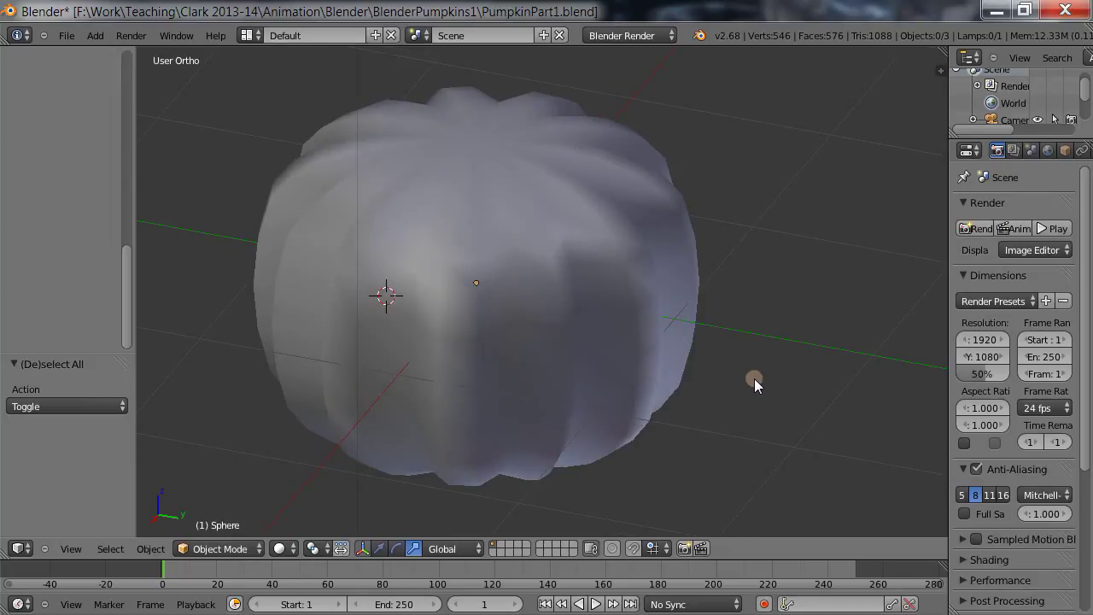